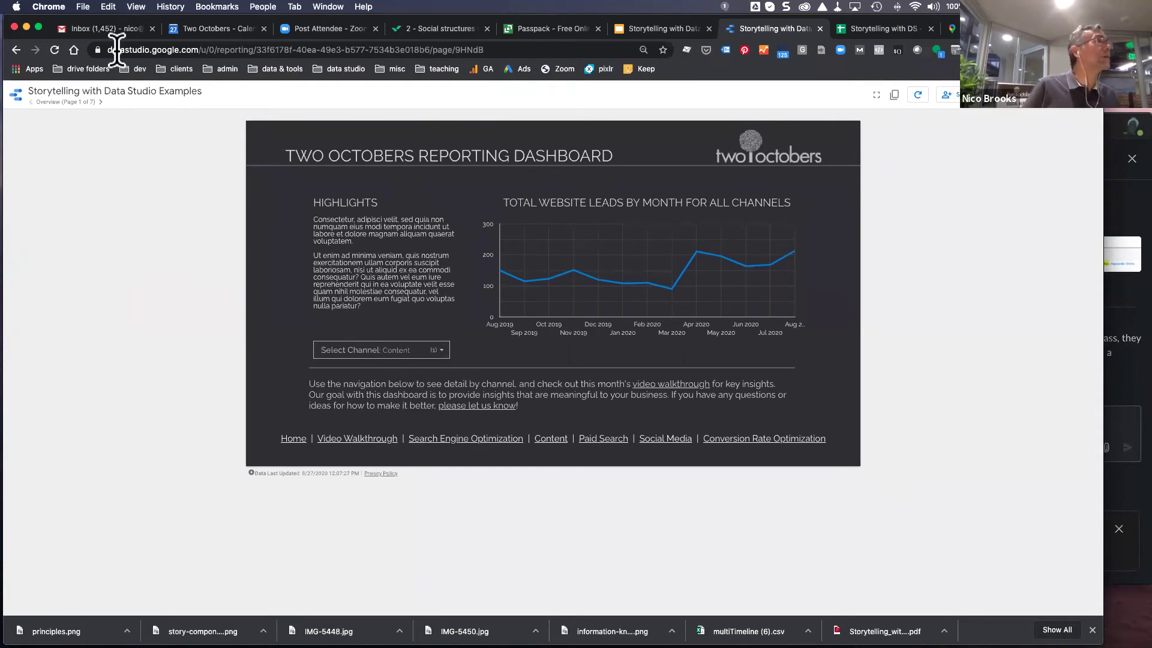
# Zoom the browser page in to 100%.
pyautogui.click(133, 6)
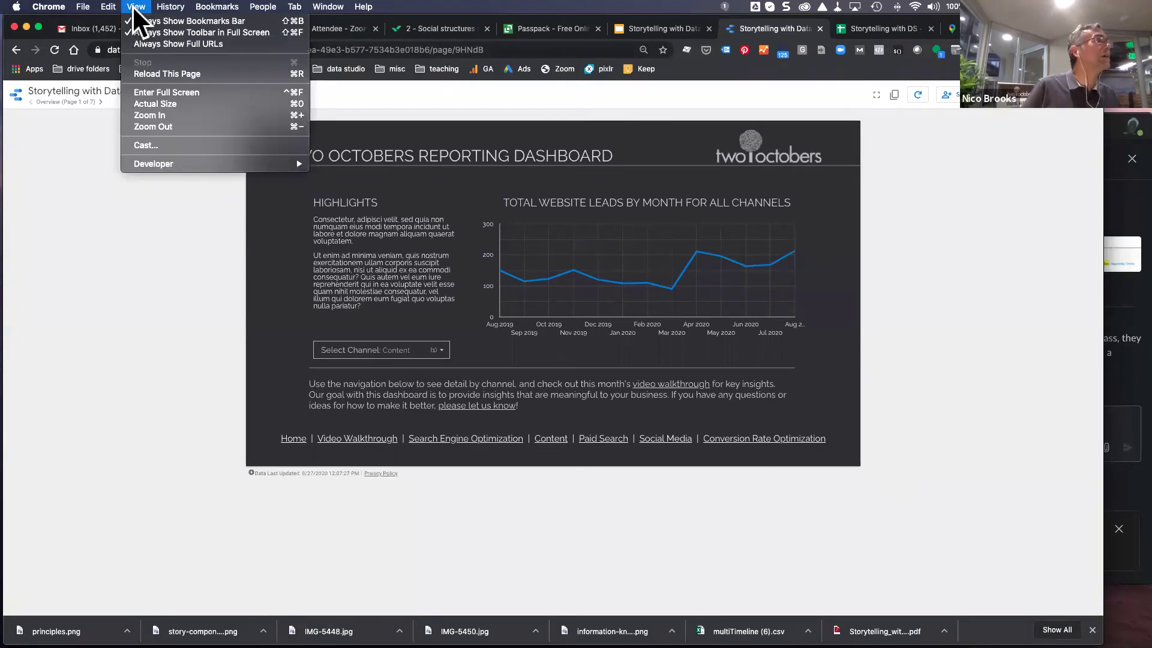
pyautogui.click(152, 116)
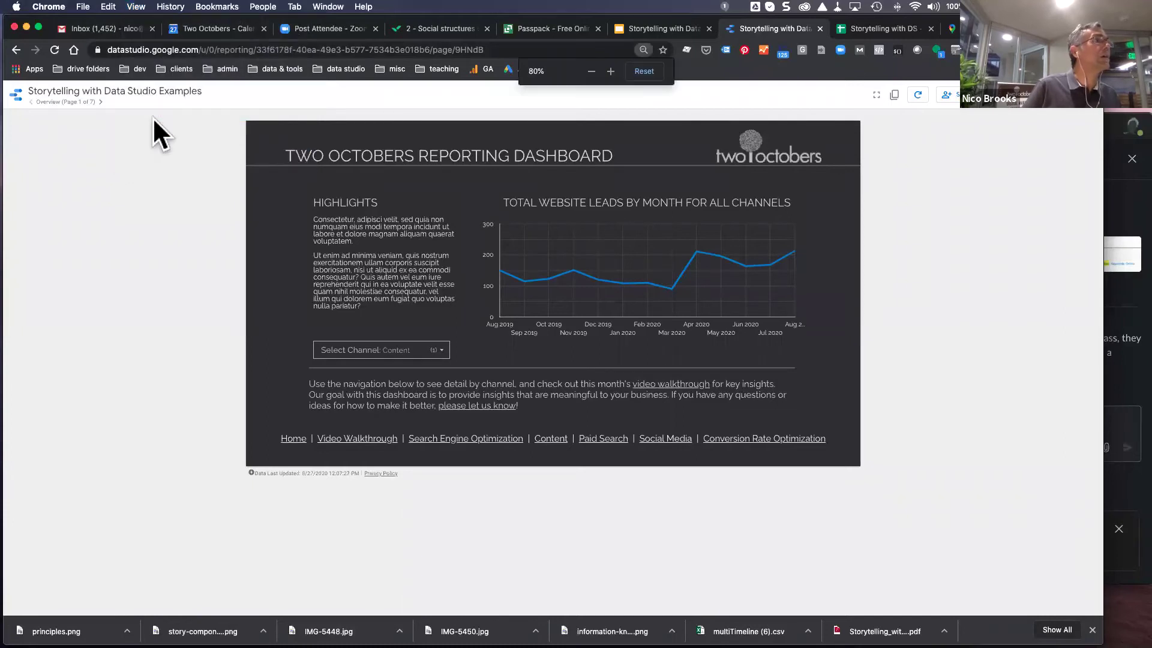
pyautogui.click(607, 70)
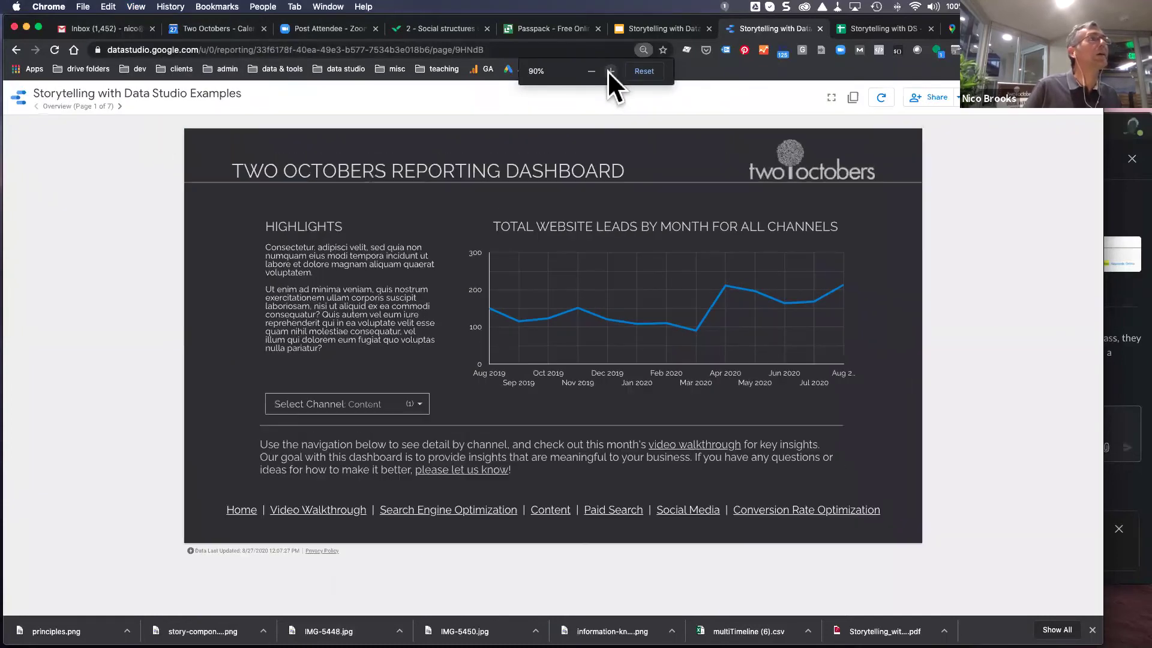
pyautogui.click(607, 70)
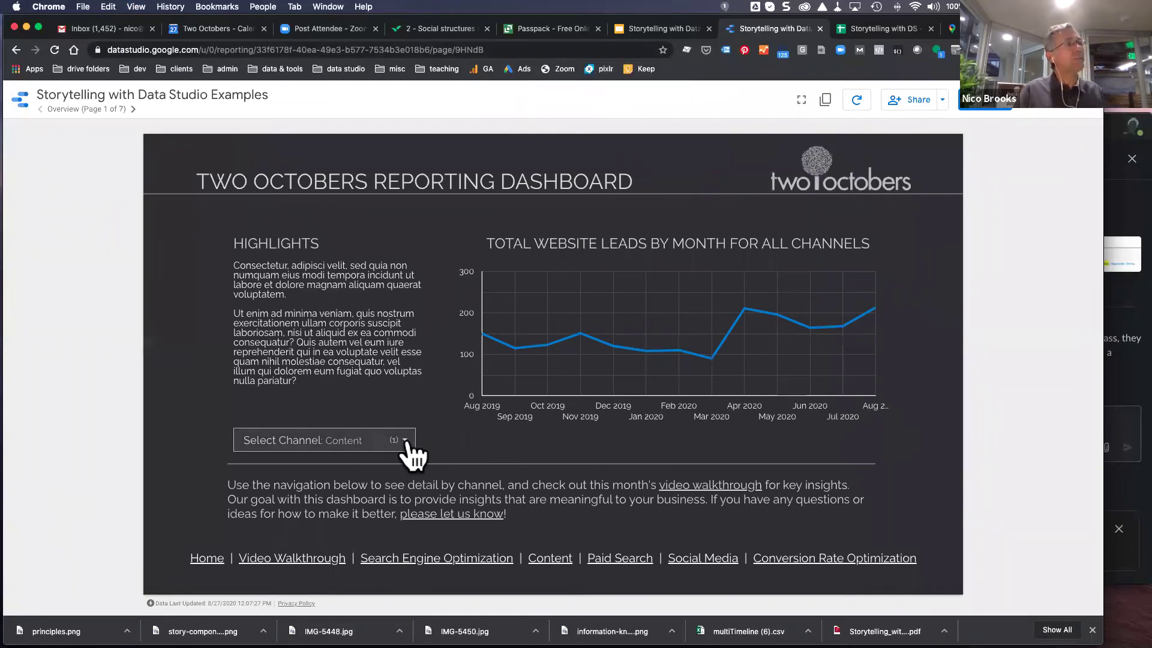
# Switch Select Channel through SEO, Paid Search and CRO, then enter edit mode.
pyautogui.click(329, 446)
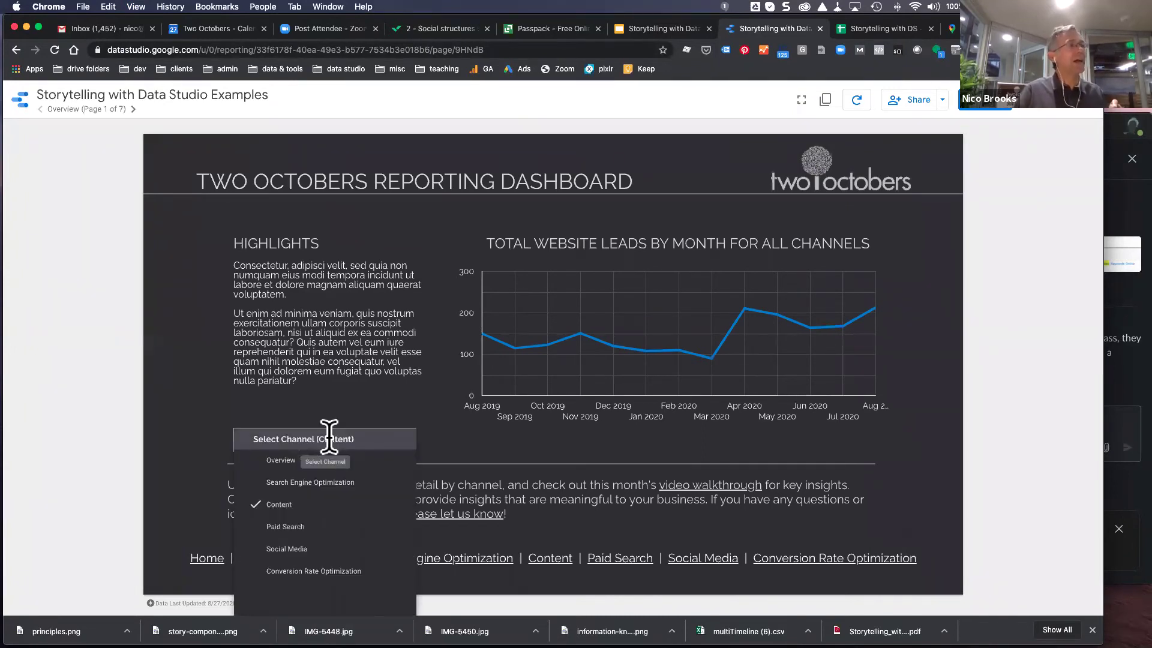
pyautogui.click(296, 483)
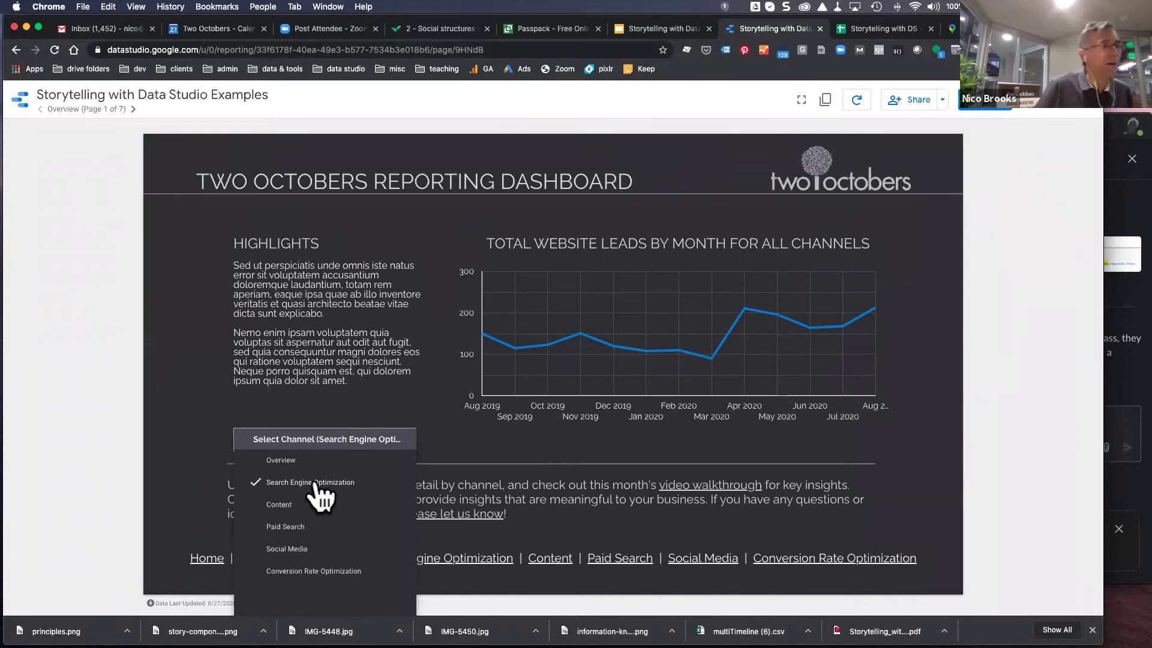
pyautogui.click(290, 528)
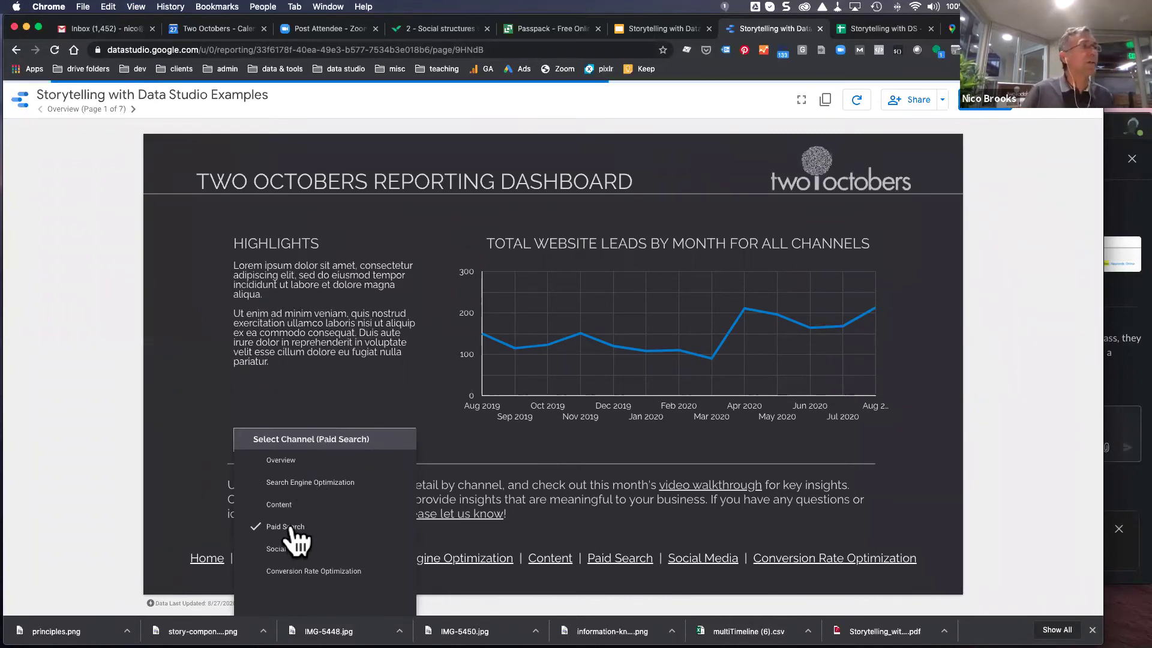
pyautogui.click(288, 572)
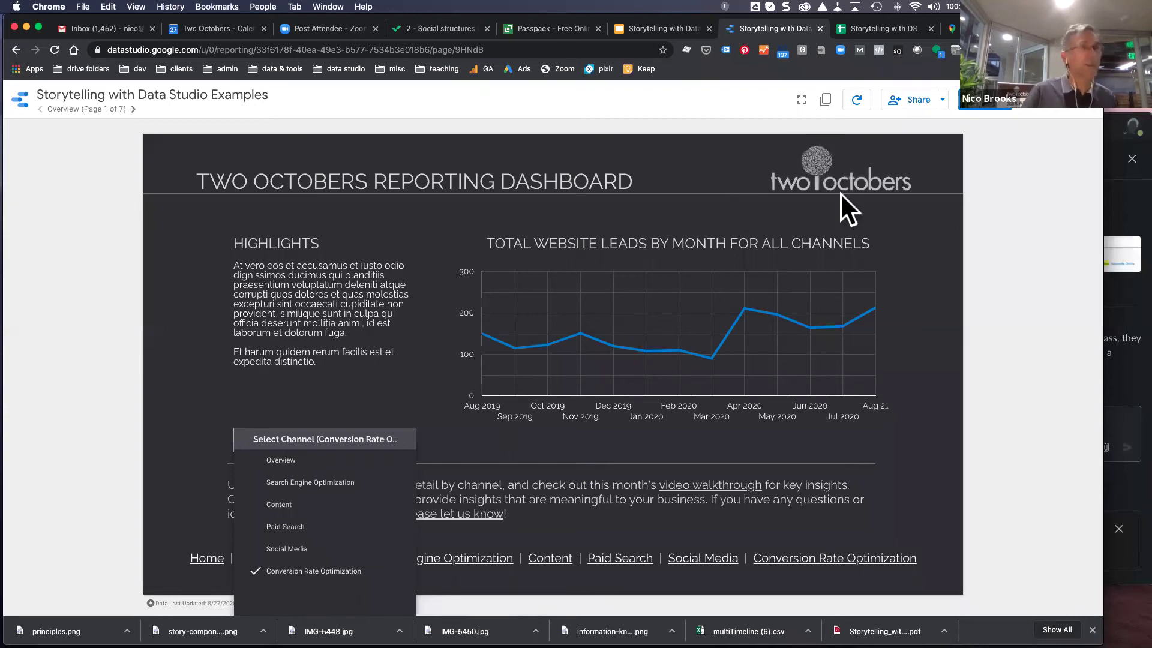
pyautogui.click(993, 117)
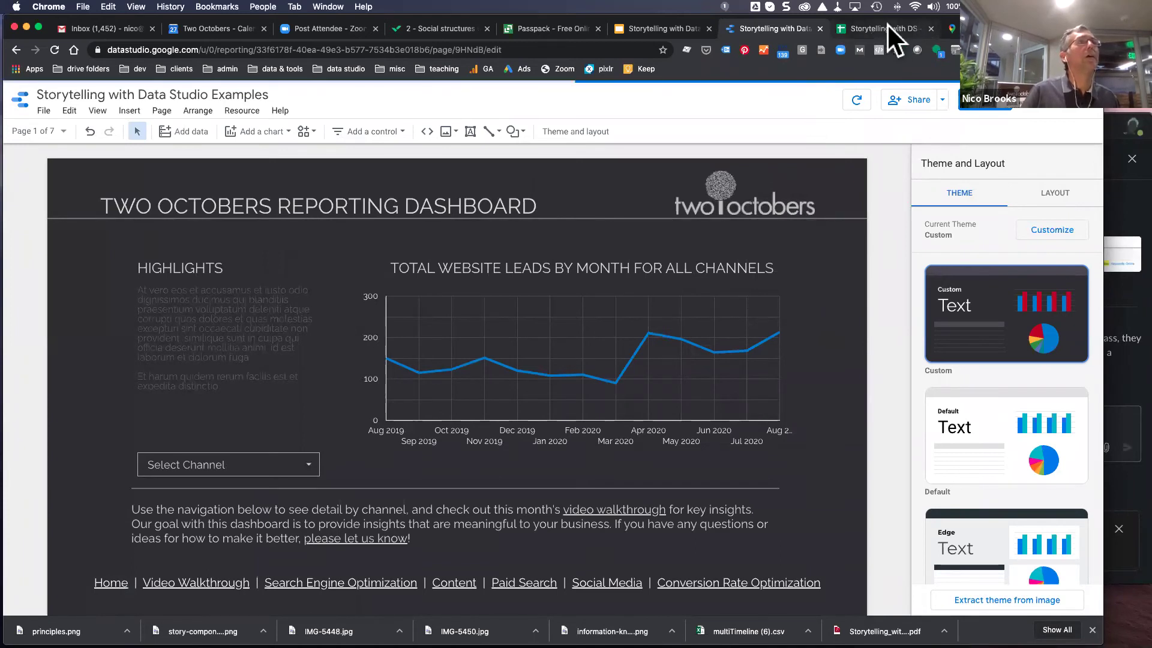
# Load the copied report URL in a new browser tab and make it full screen.
pyautogui.click(305, 51)
pyautogui.press('super+c')
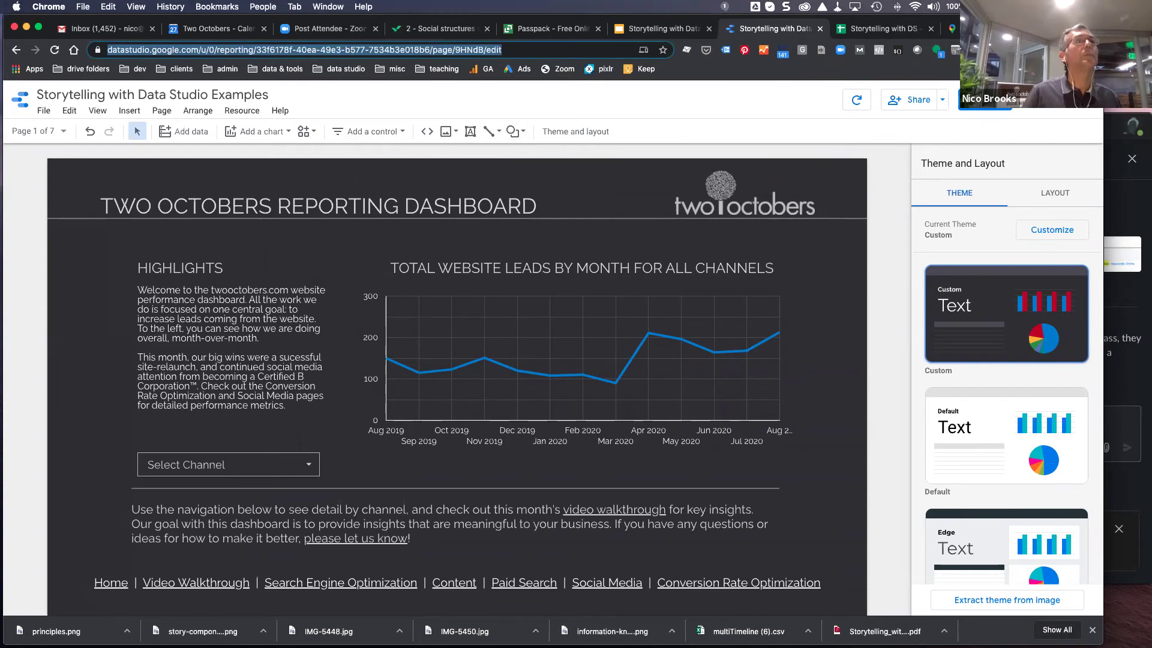
pyautogui.press('super+t')
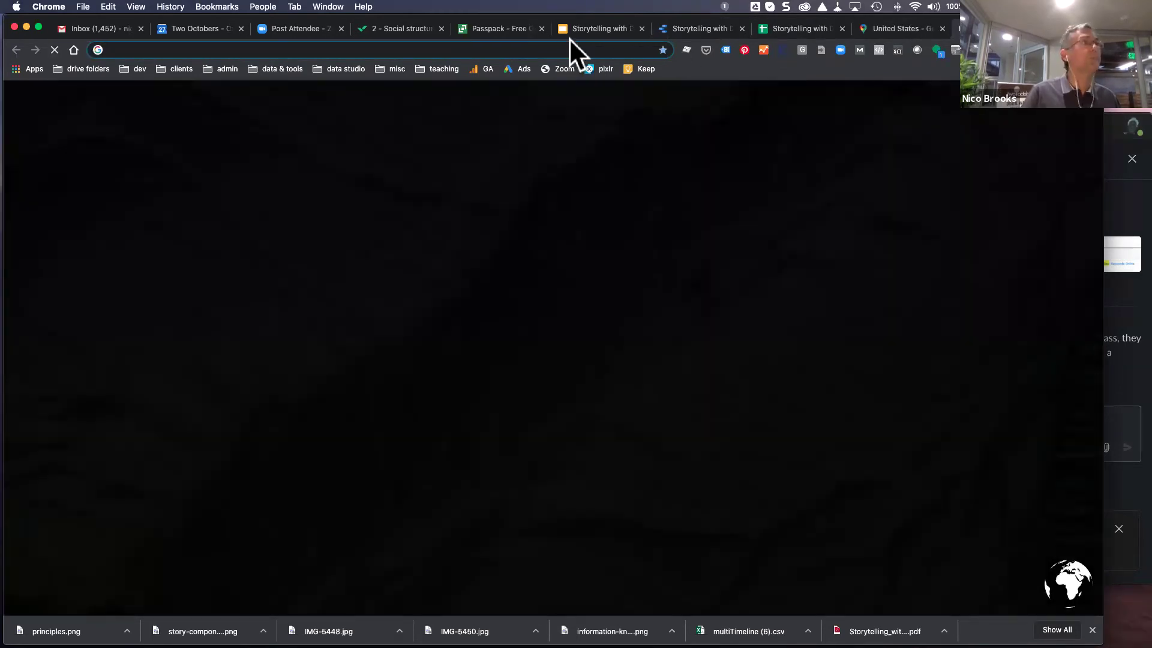
pyautogui.press('super+v')
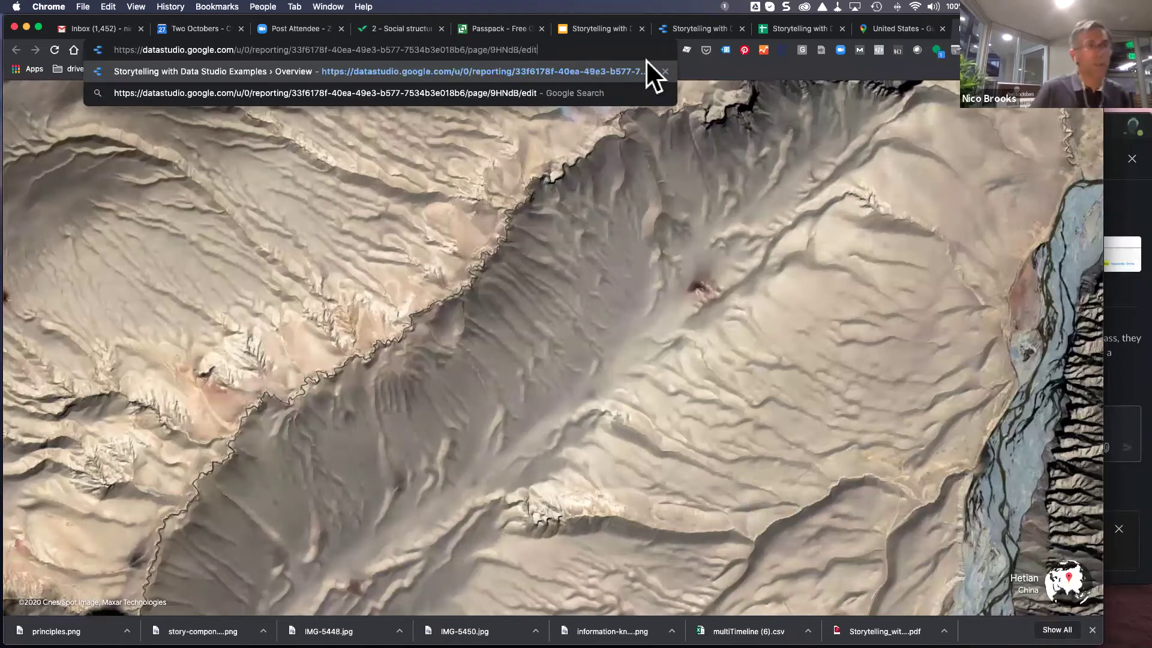
pyautogui.press('Return')
pyautogui.click(38, 27)
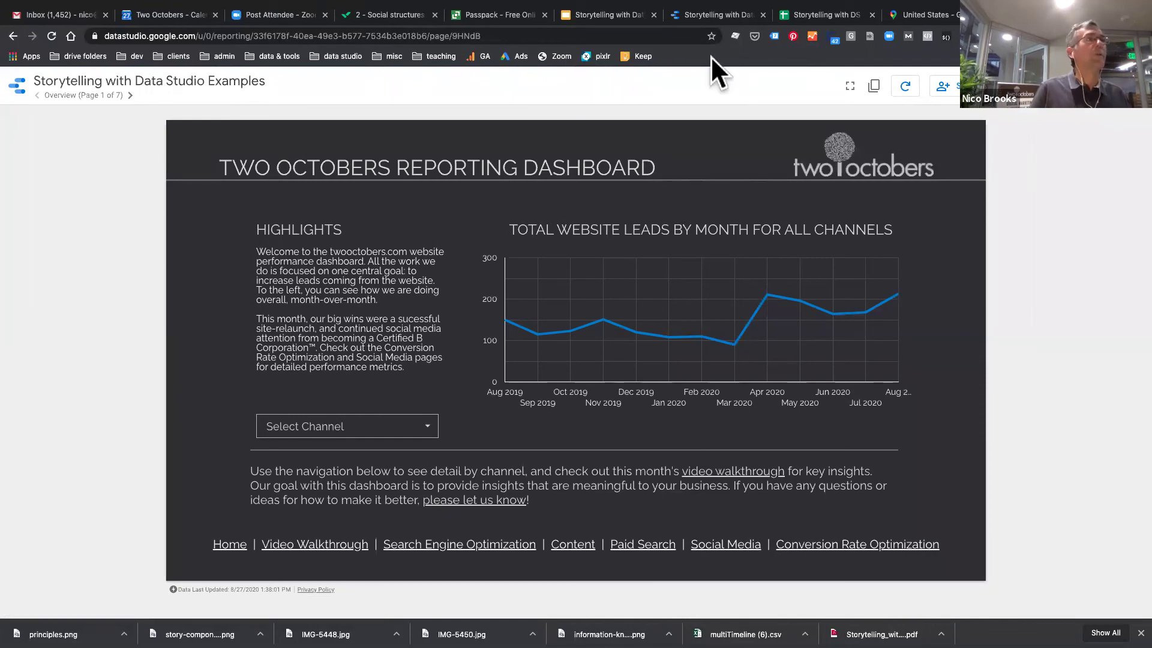
# In the editor, select the Highlights text table and open its Storytelling with DS spreadsheet.
pyautogui.click(707, 15)
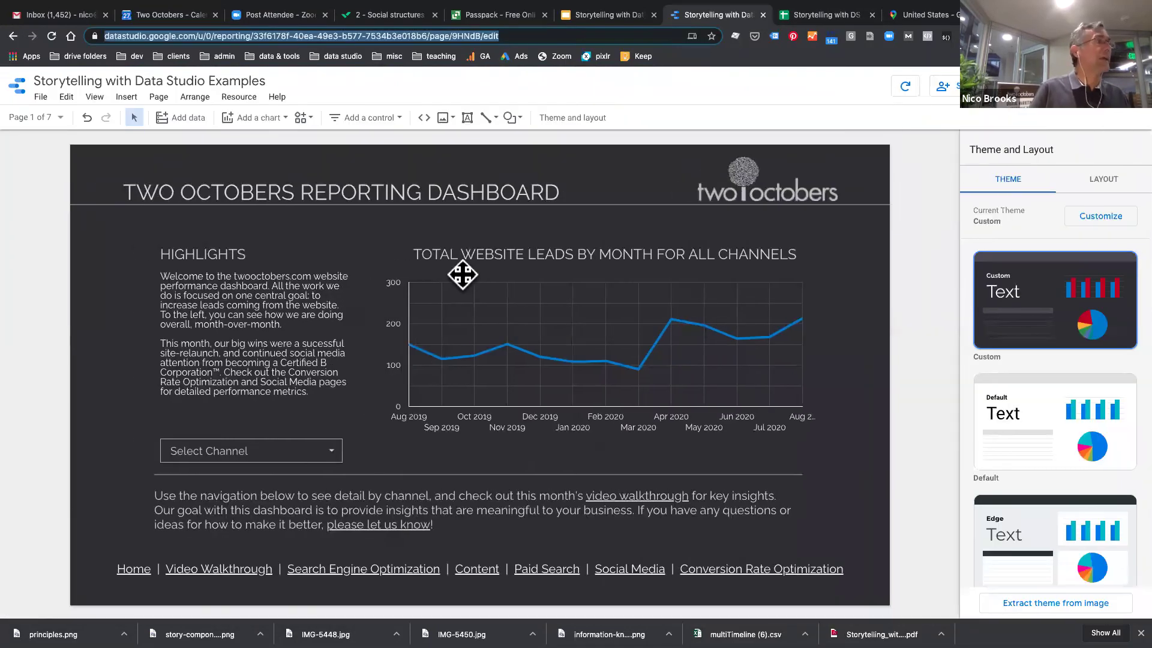
pyautogui.click(239, 326)
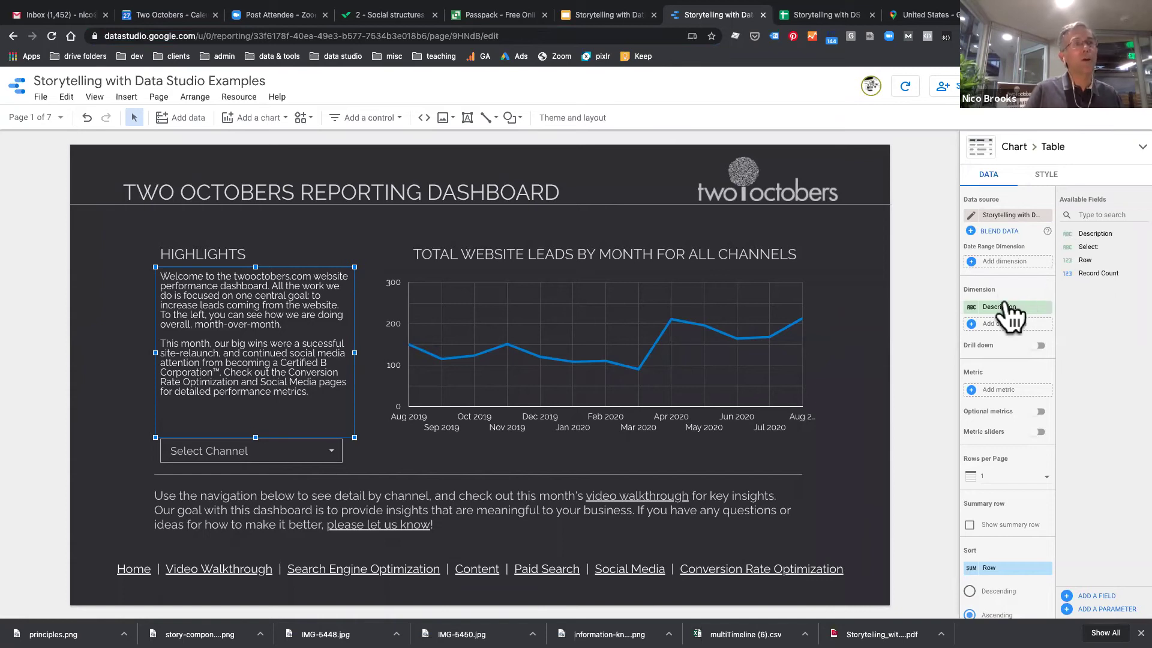
pyautogui.click(816, 15)
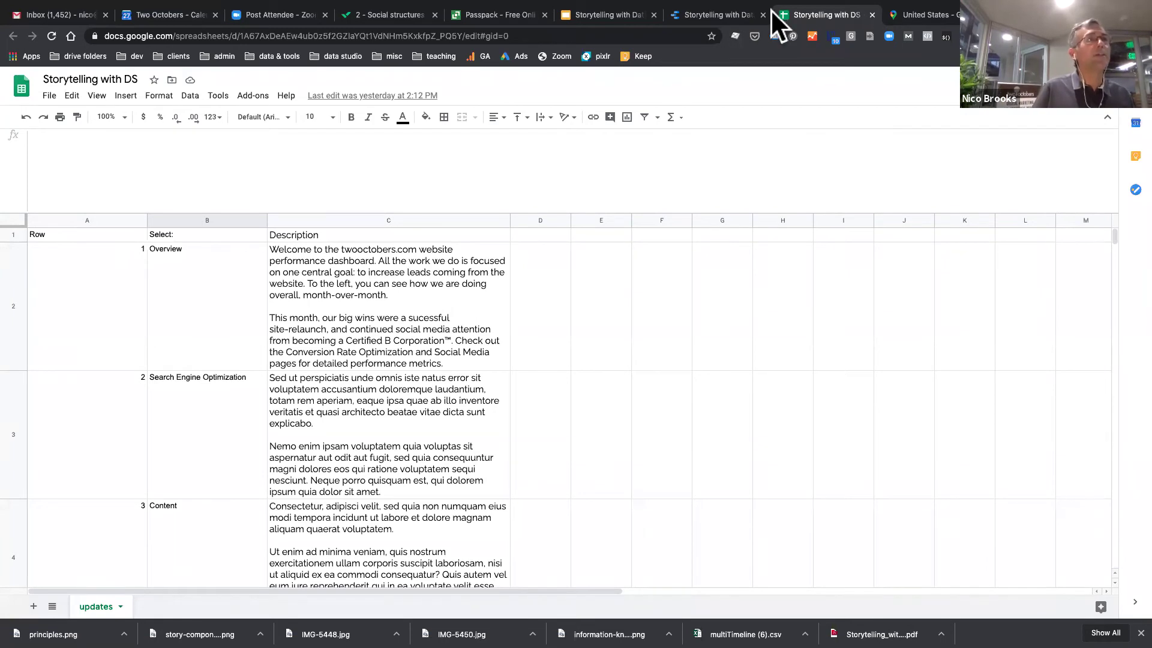
# Return to the Data Studio editor from the spreadsheet.
pyautogui.click(715, 13)
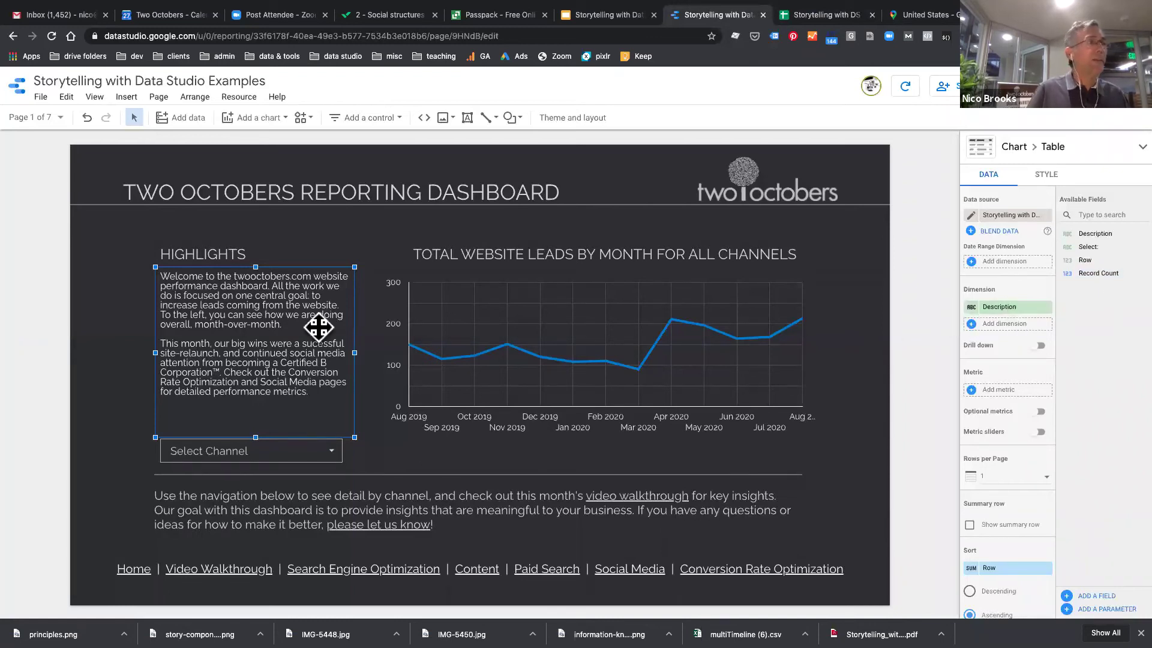
# Select the channel drop-down and review its Select Channel data settings.
pyautogui.click(276, 448)
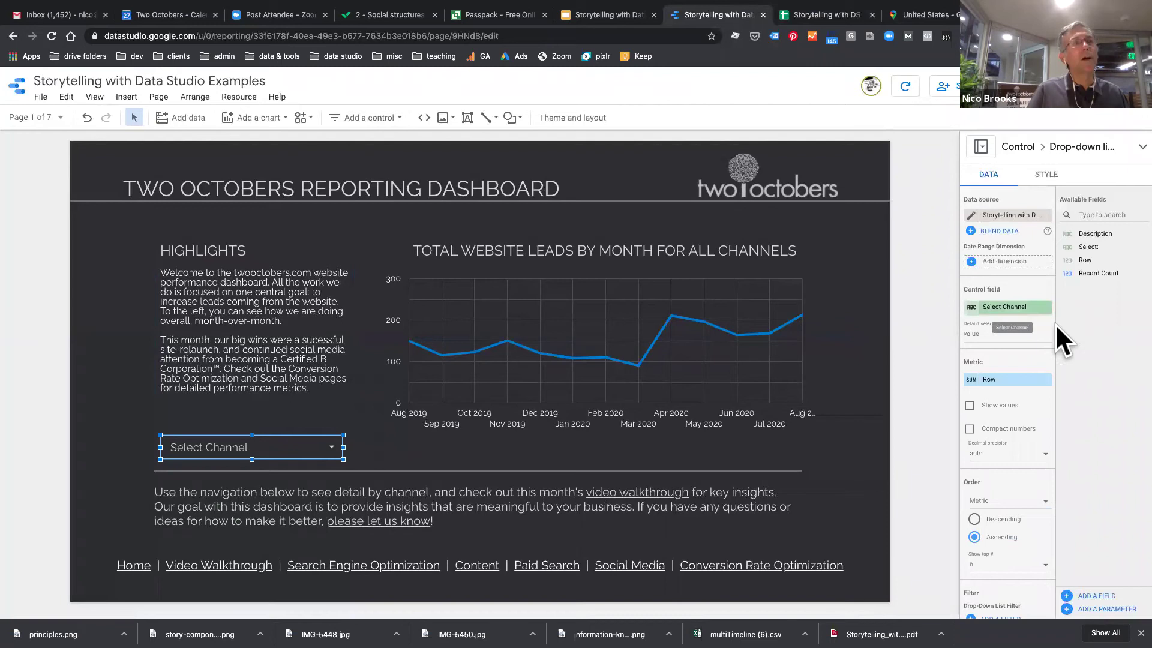
pyautogui.scroll(-1, 1001, 386)
pyautogui.scroll(-1, 1008, 390)
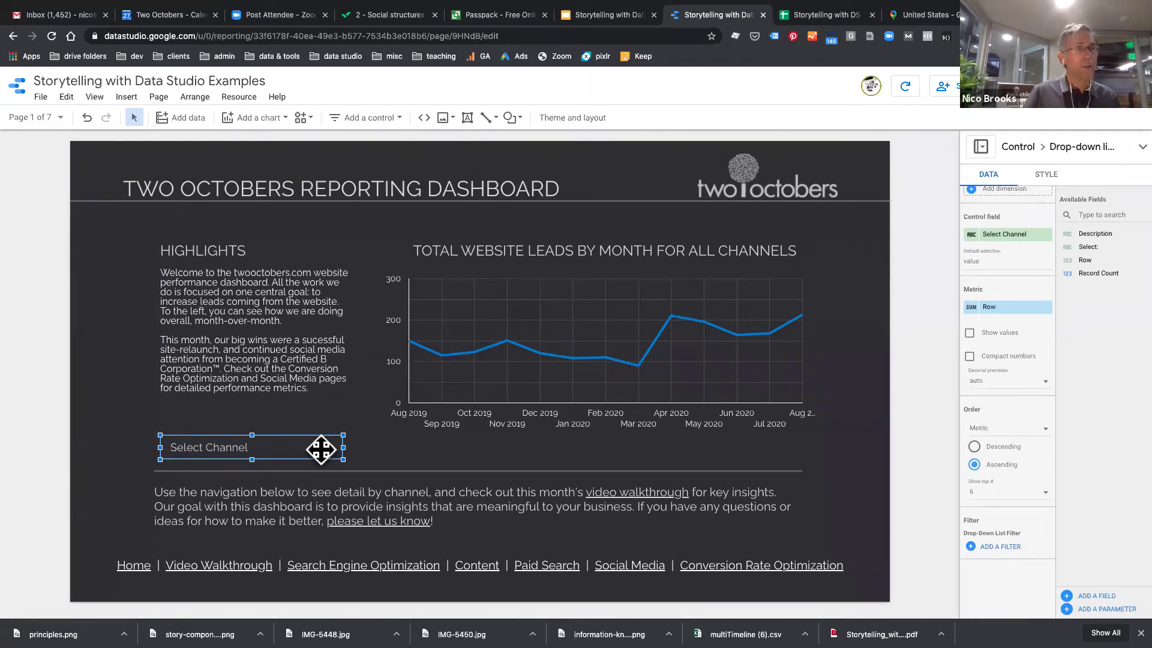
# In the view tab, try Paid Search, Social Media, then Paid Search again, and return to the editor.
pyautogui.moveTo(1056, 3)
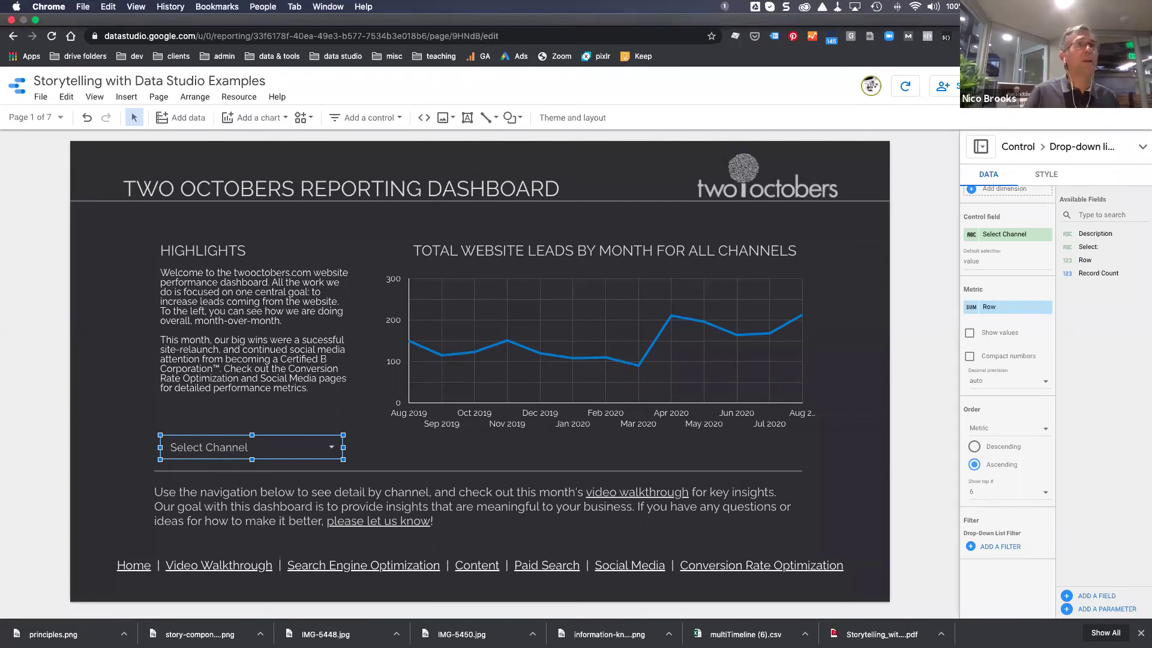
pyautogui.click(1034, 112)
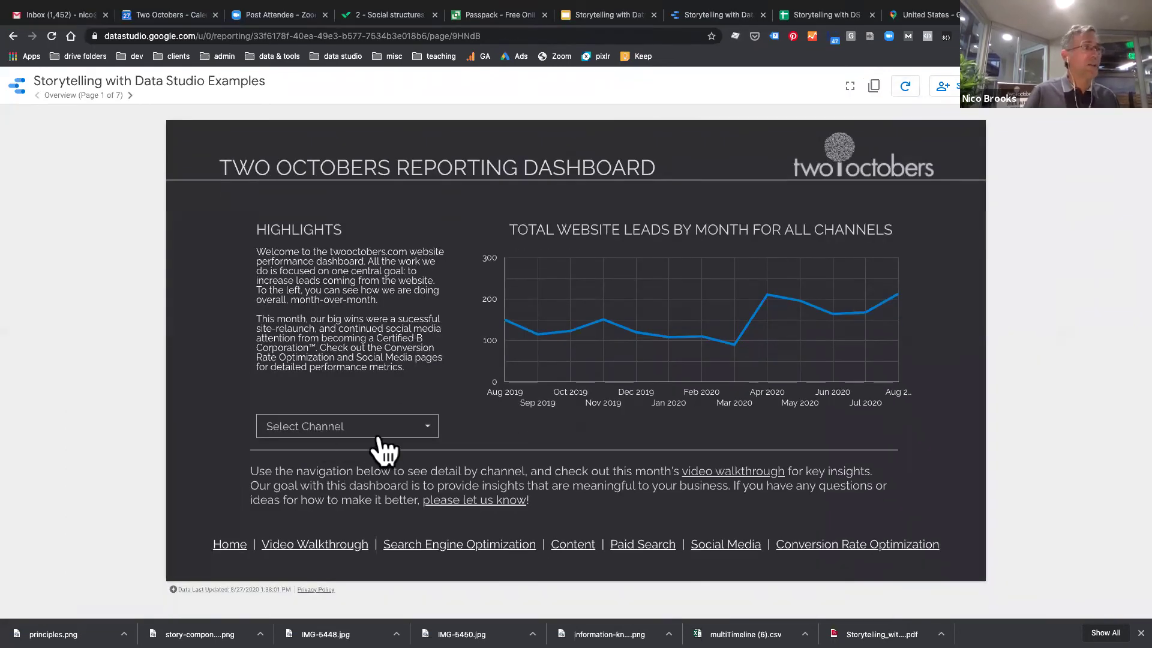
pyautogui.click(379, 422)
pyautogui.click(312, 514)
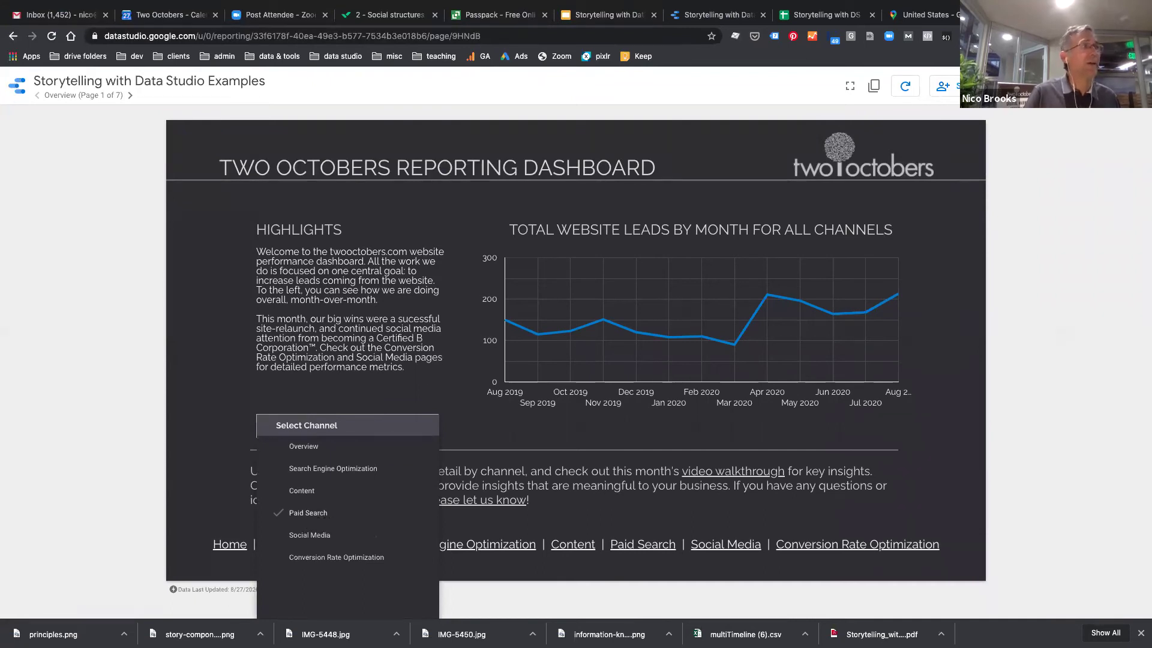
pyautogui.click(333, 529)
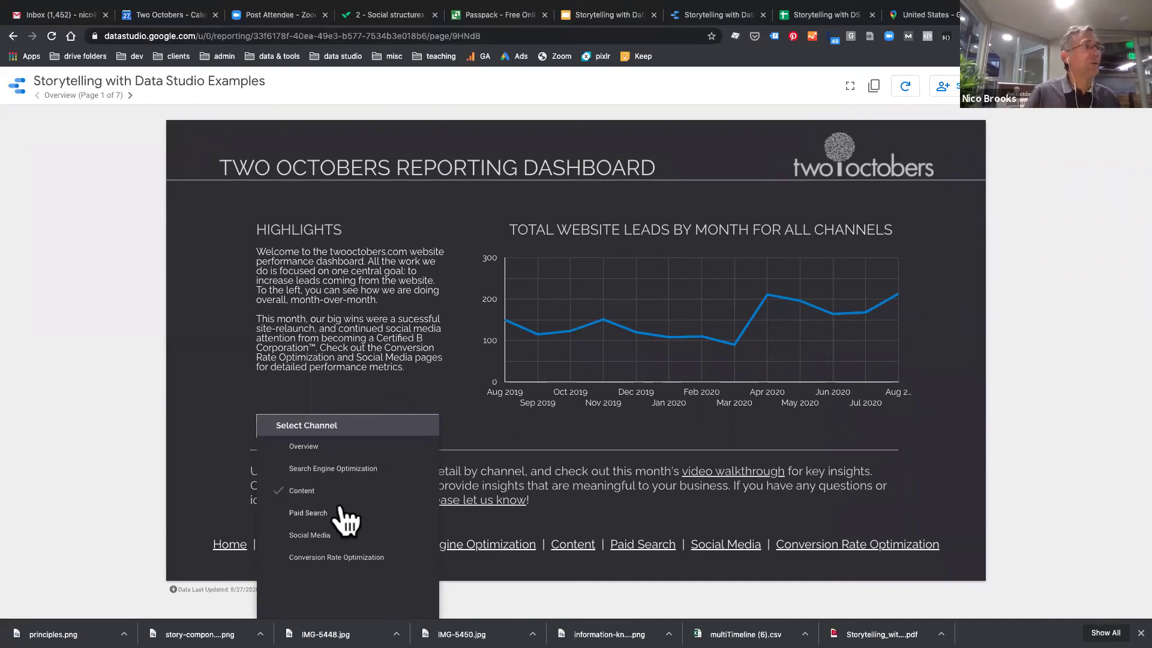
pyautogui.click(309, 514)
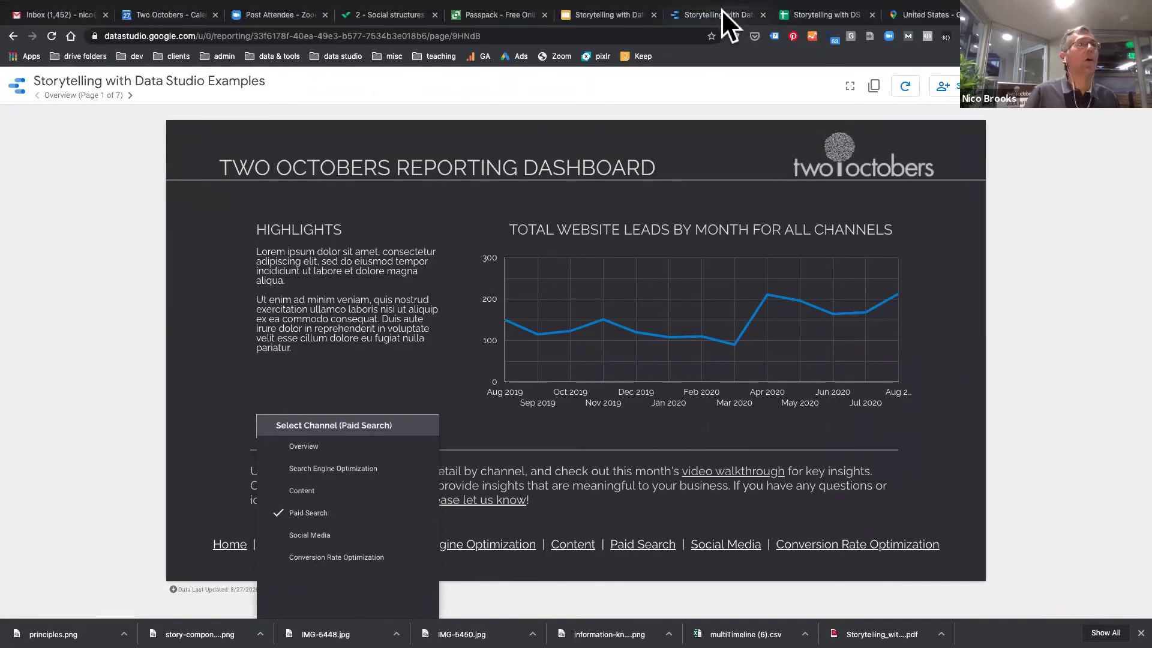
pyautogui.click(694, 12)
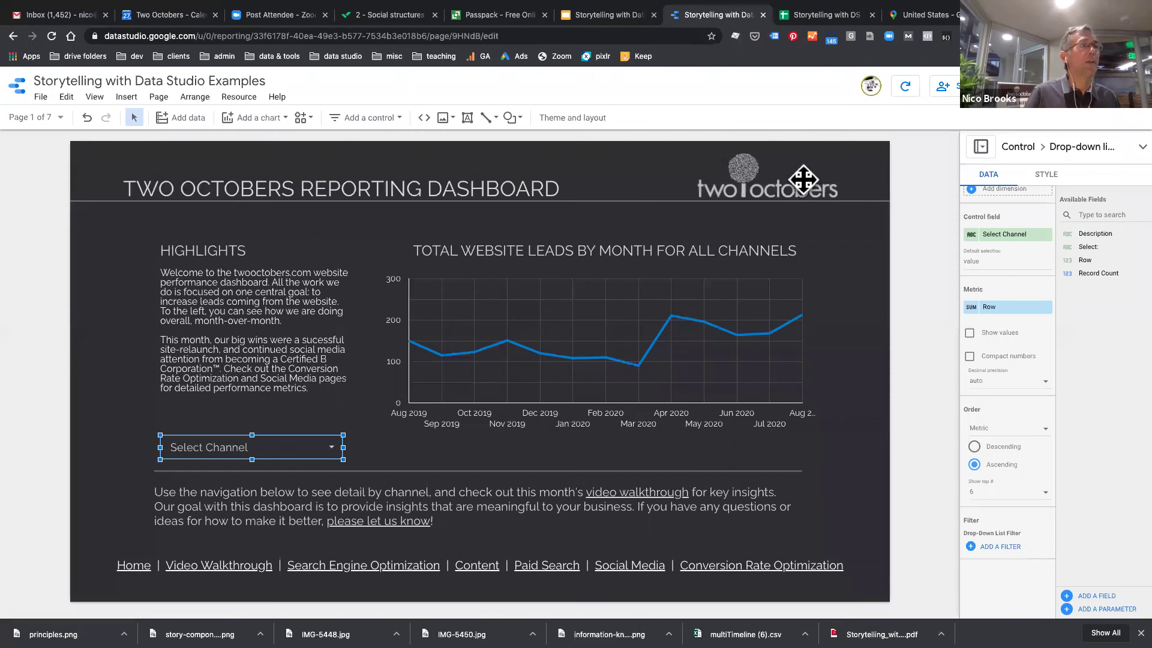
# Inspect the Highlights text box on the Overview page, then scroll back to the top.
pyautogui.click(233, 313)
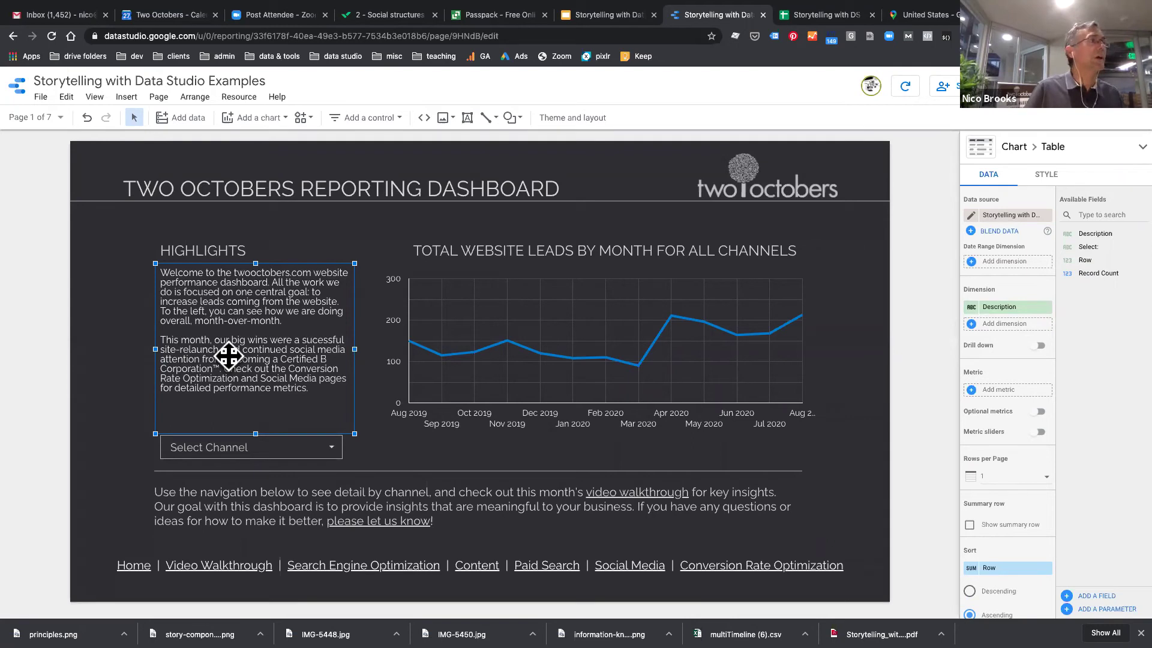
pyautogui.click(111, 352)
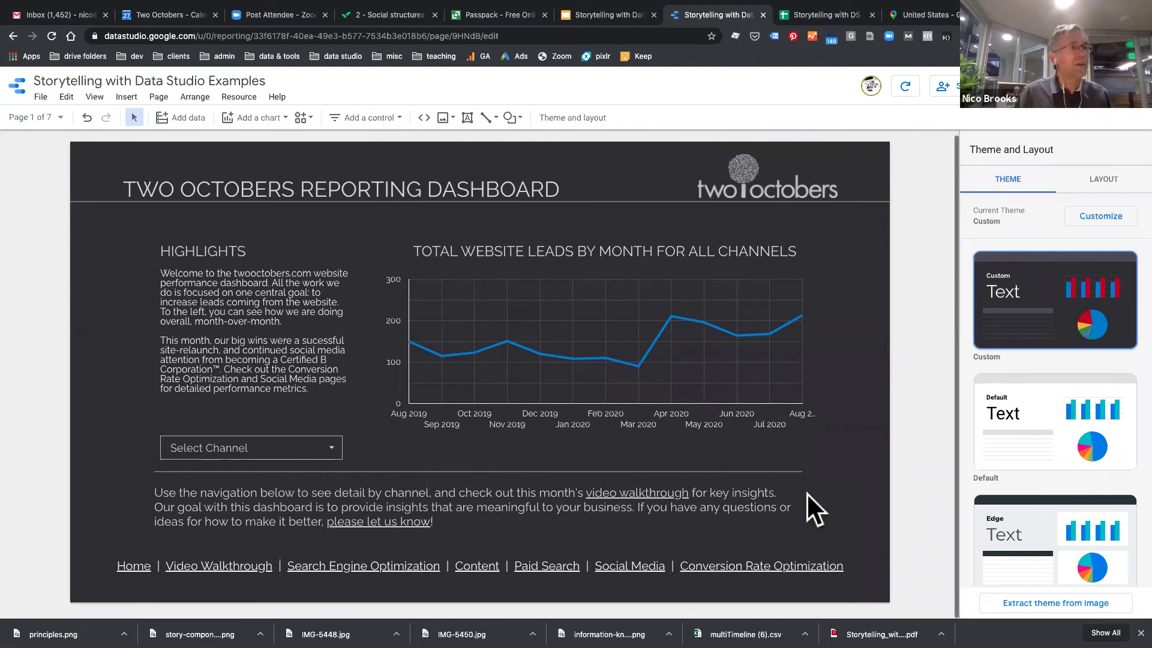
pyautogui.scroll(1, 806, 492)
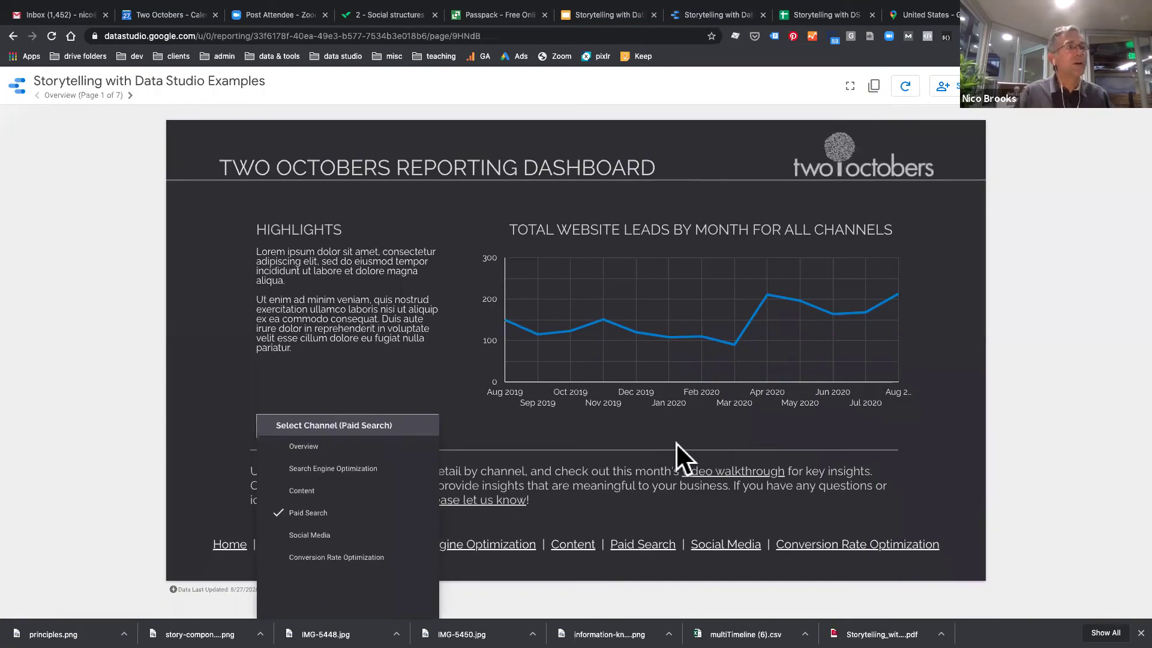
# Follow the 'video walkthrough' link to its page, then go back to the editor tab.
pyautogui.click(729, 473)
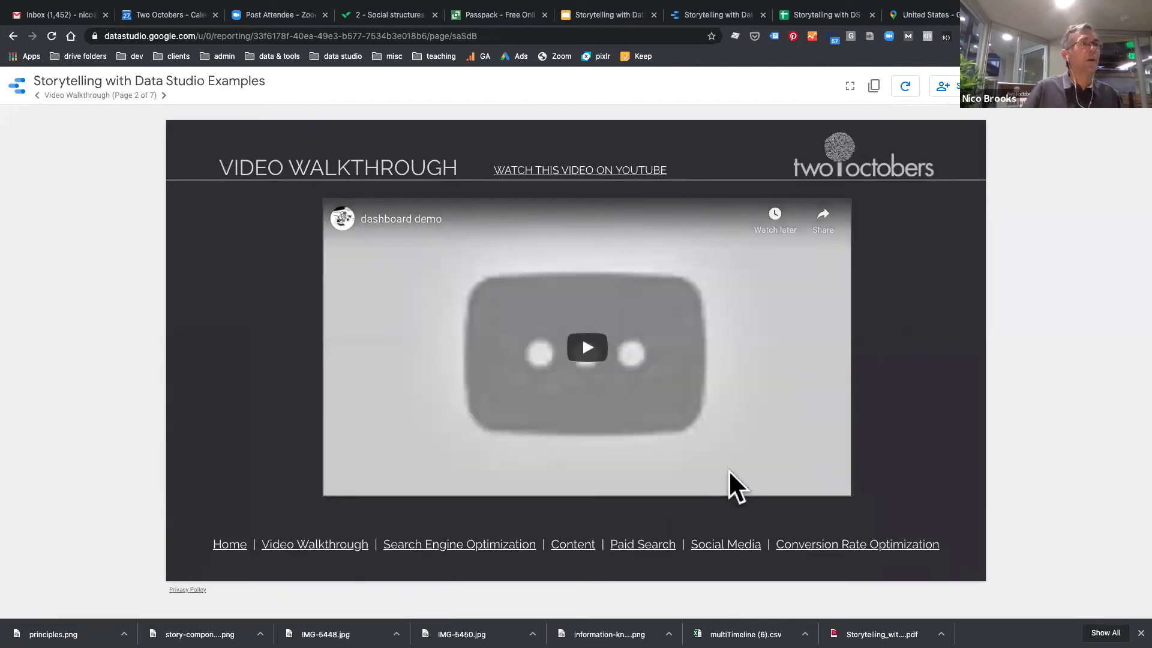
pyautogui.click(700, 13)
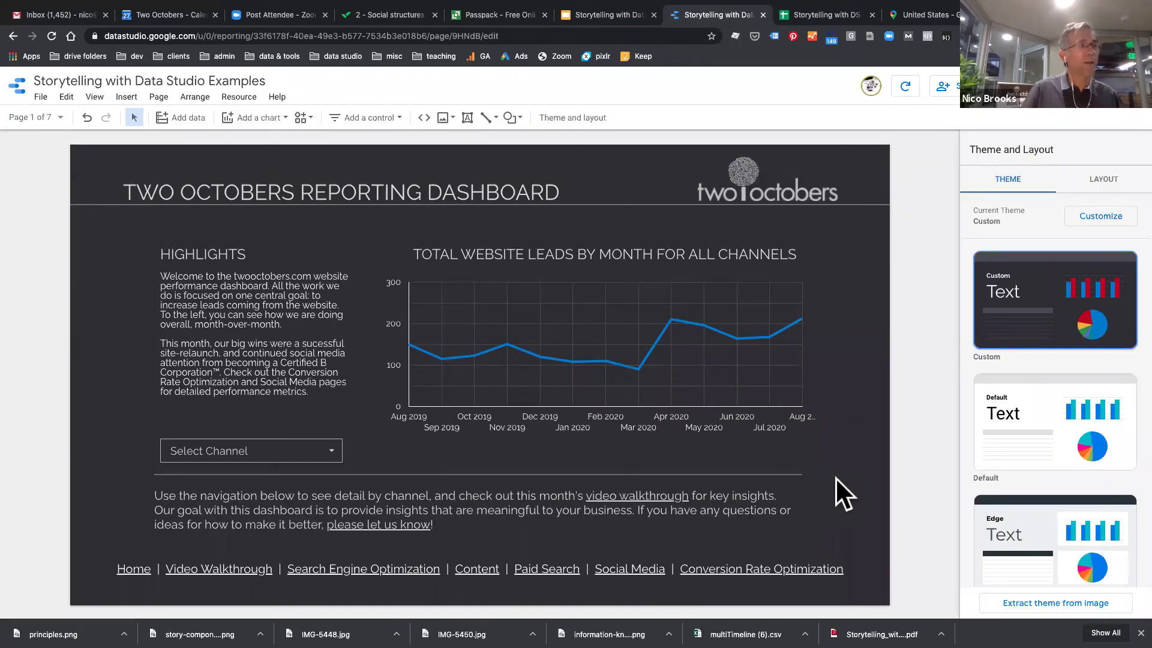
# Inspect the video walkthrough link box's text and keep its background opacity at 0%.
pyautogui.click(626, 492)
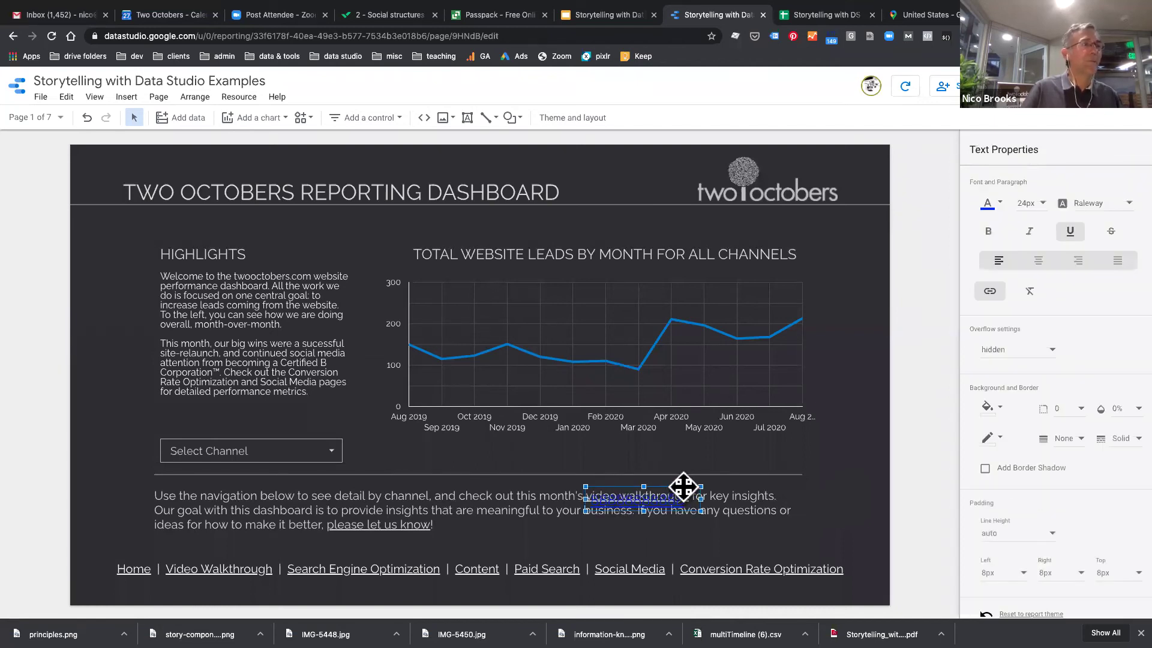
pyautogui.doubleClick(658, 492)
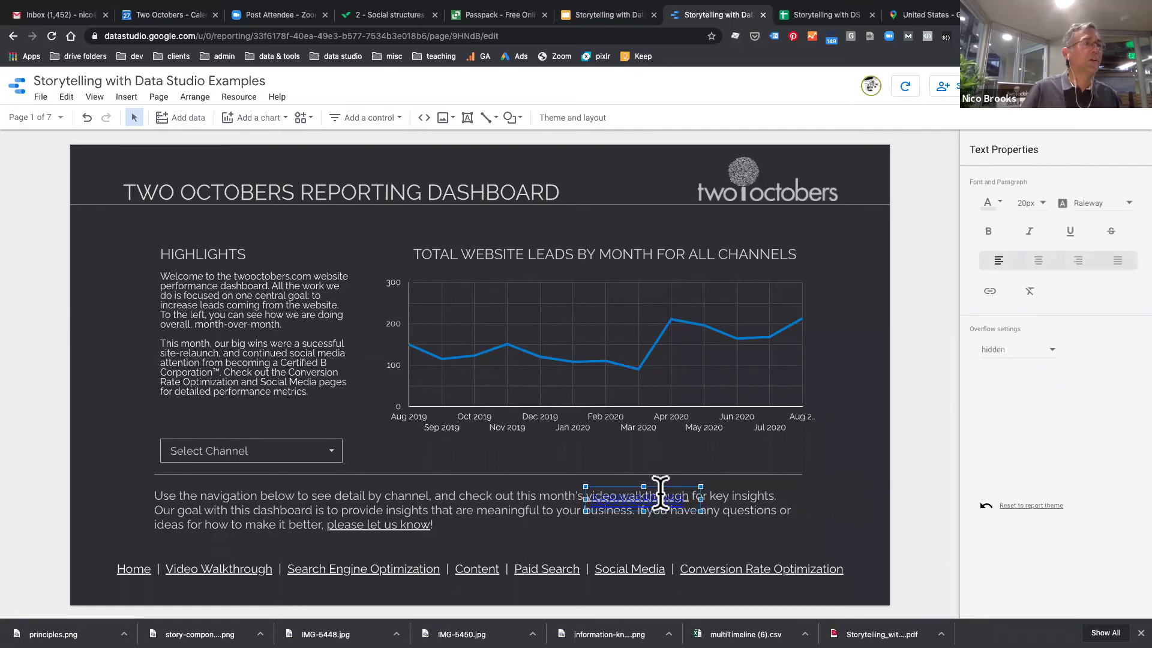
pyautogui.press('Up')
pyautogui.press('Up')
pyautogui.press('Up')
pyautogui.press('Up')
pyautogui.press('Up')
pyautogui.press('Up')
pyautogui.press('Up')
pyautogui.press('Up')
pyautogui.press('Up')
pyautogui.press('Up')
pyautogui.press('Up')
pyautogui.press('Up')
pyautogui.press('Up')
pyautogui.press('Up')
pyautogui.press('Up')
pyautogui.press('Up')
pyautogui.press('Up')
pyautogui.press('Up')
pyautogui.press('Up')
pyautogui.press('Up')
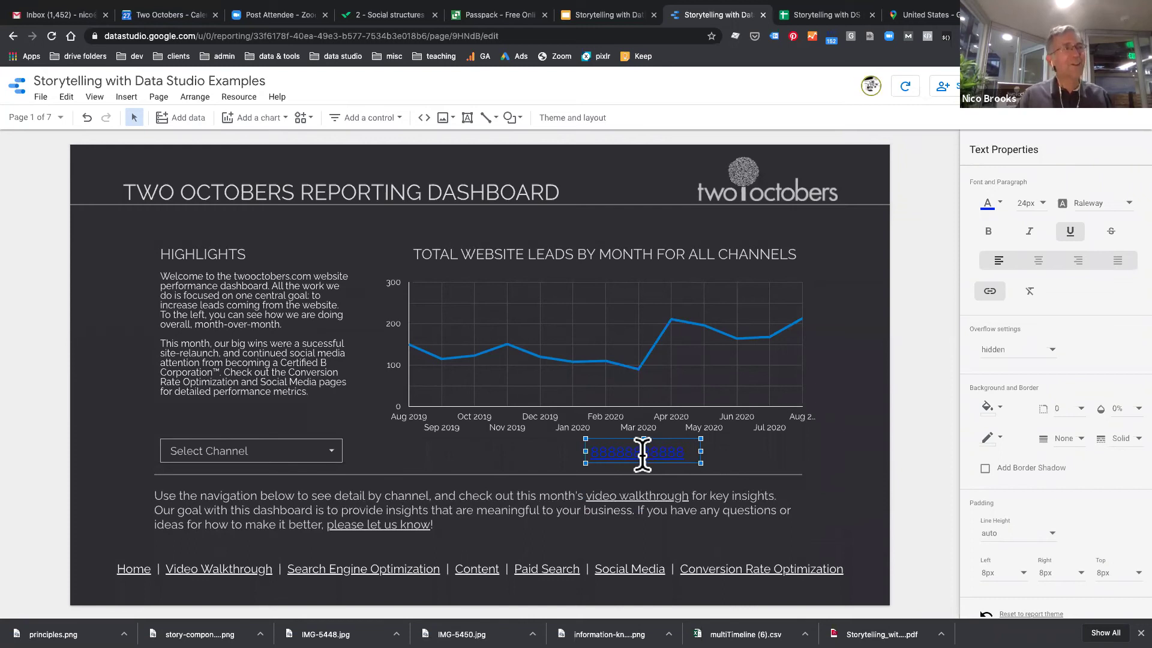
pyautogui.moveTo(647, 451); pyautogui.dragTo(688, 452)
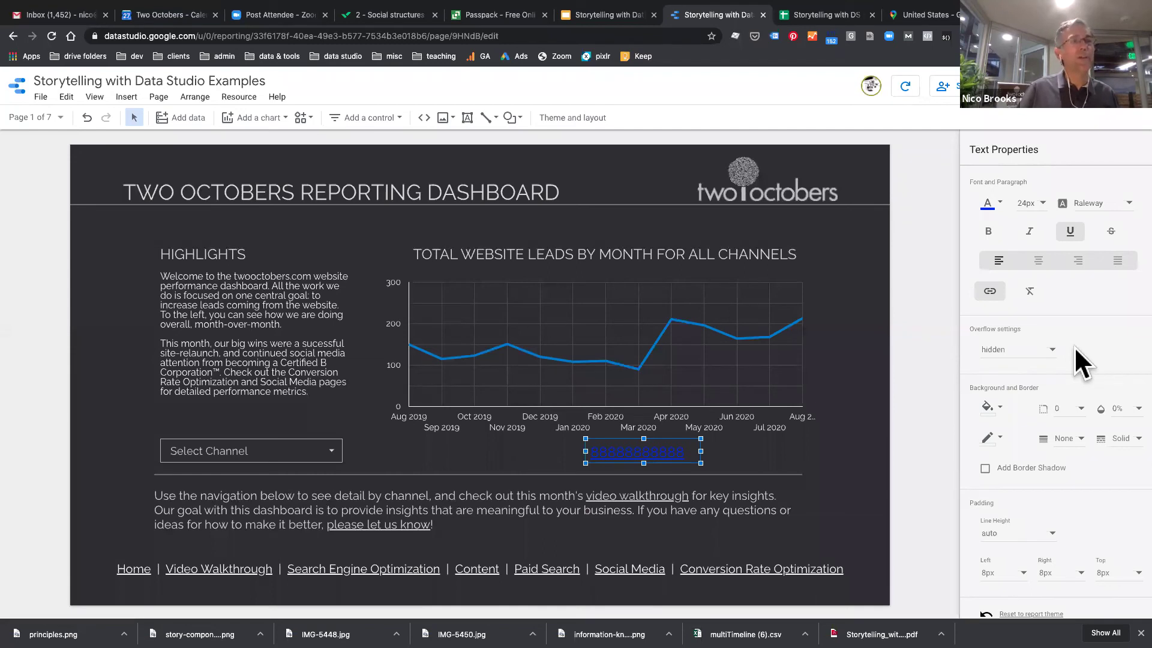
pyautogui.click(1114, 408)
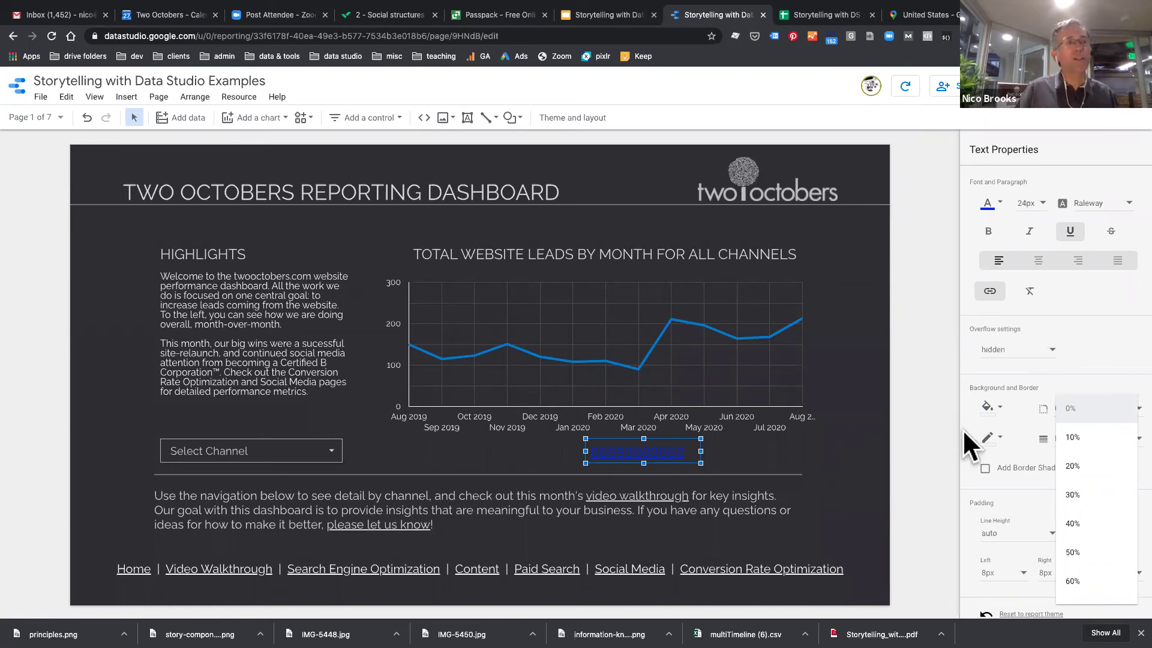
pyautogui.click(827, 445)
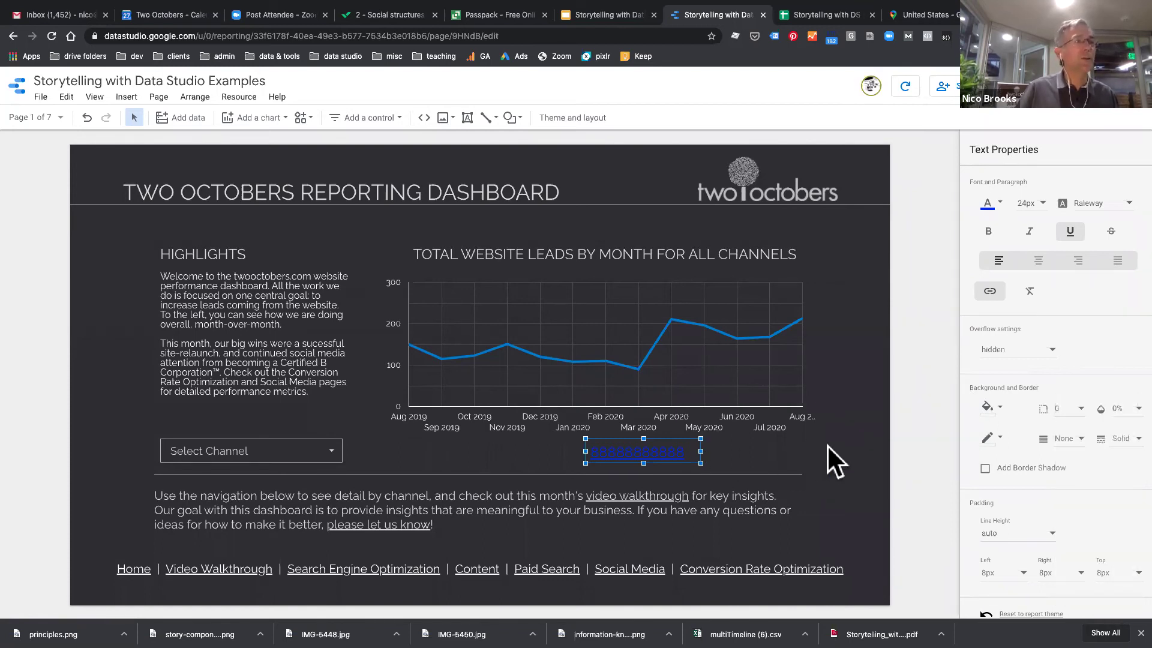
# Nudge the link box back onto its line and preview the link in view mode.
pyautogui.press('Down')
pyautogui.press('Down')
pyautogui.press('Down')
pyautogui.press('Down')
pyautogui.press('Down')
pyautogui.press('Down')
pyautogui.press('Down')
pyautogui.press('Down')
pyautogui.press('Up')
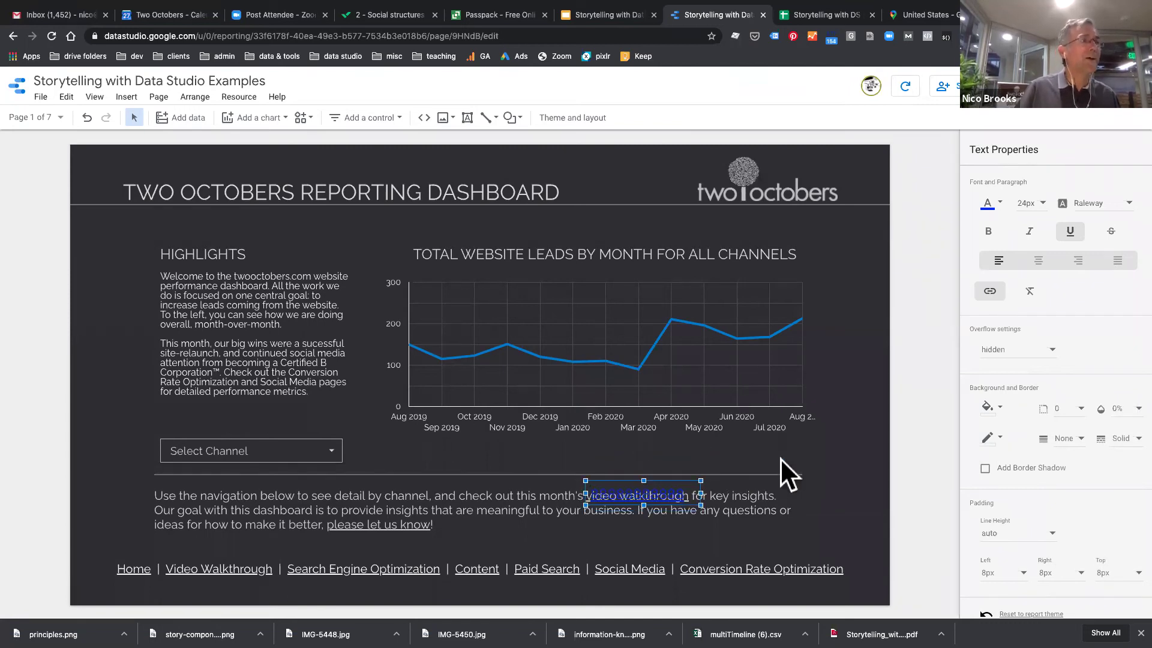
pyautogui.click(842, 469)
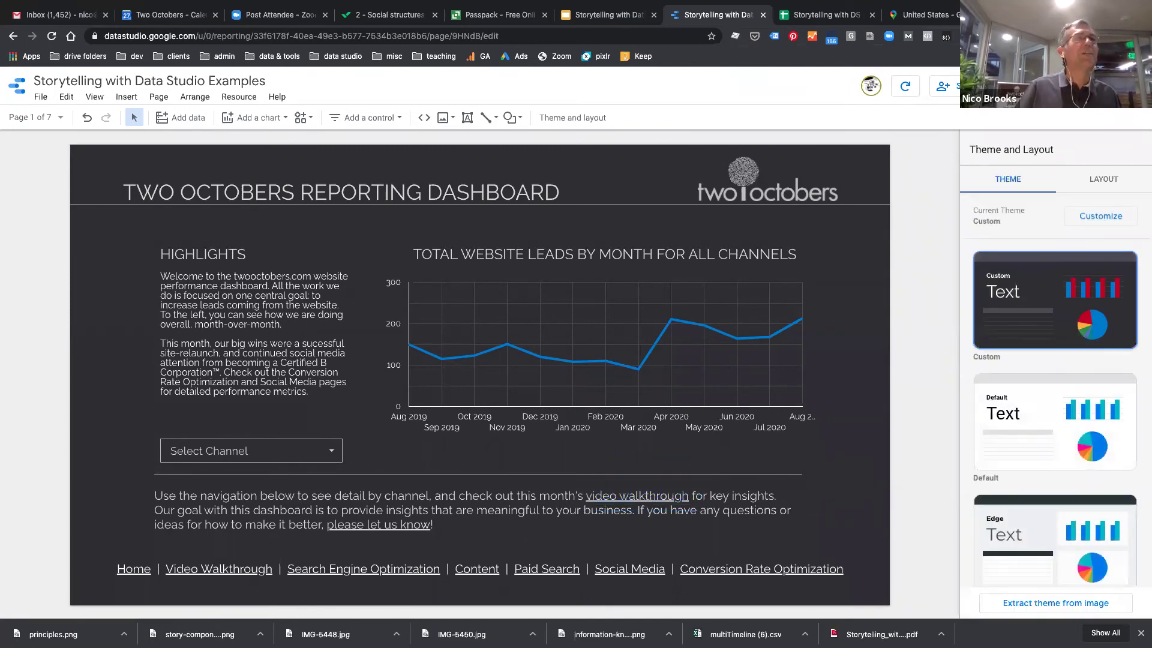
pyautogui.click(684, 496)
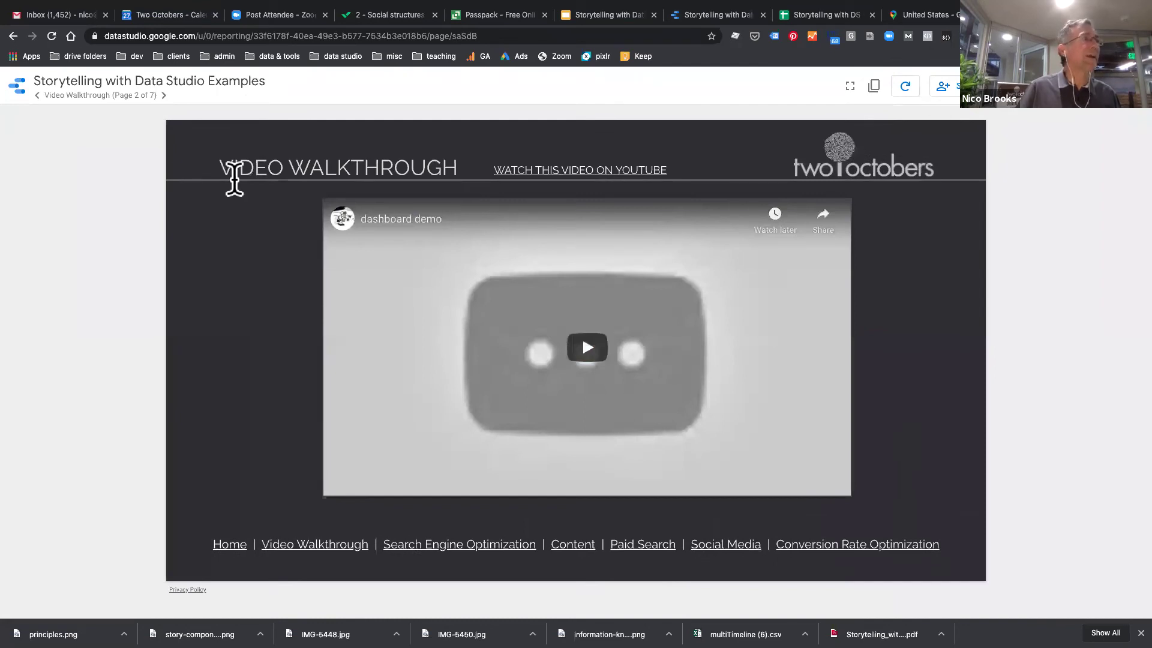
# Use the Home link to return to the Overview page, then switch back to the editor tab.
pyautogui.click(231, 544)
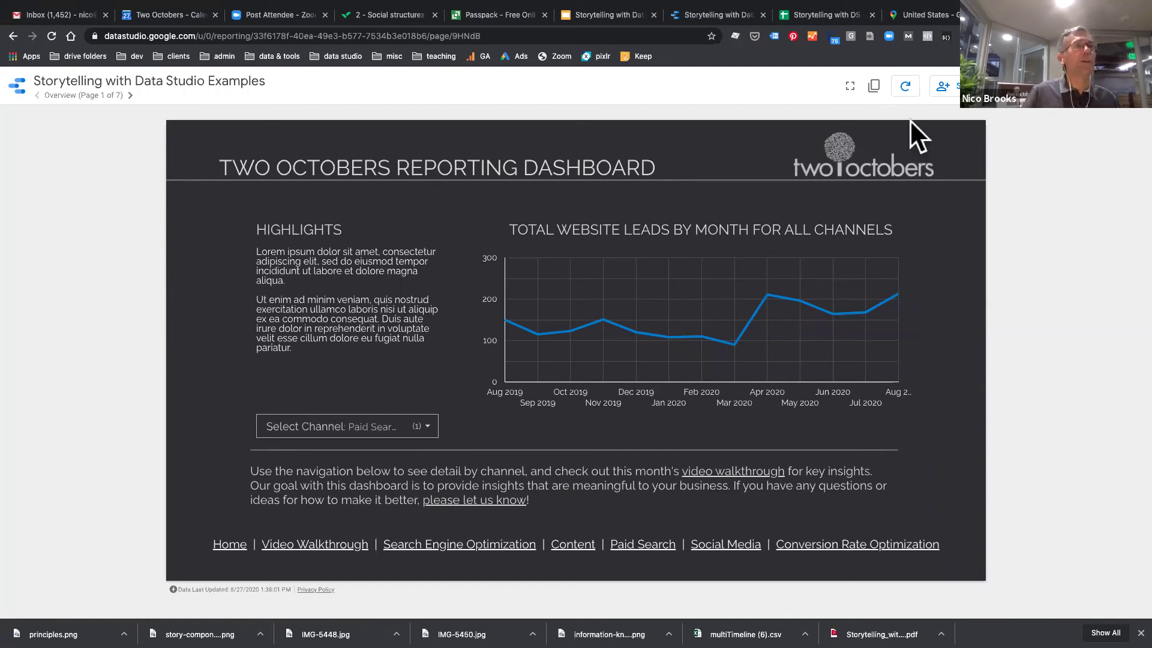
pyautogui.click(696, 16)
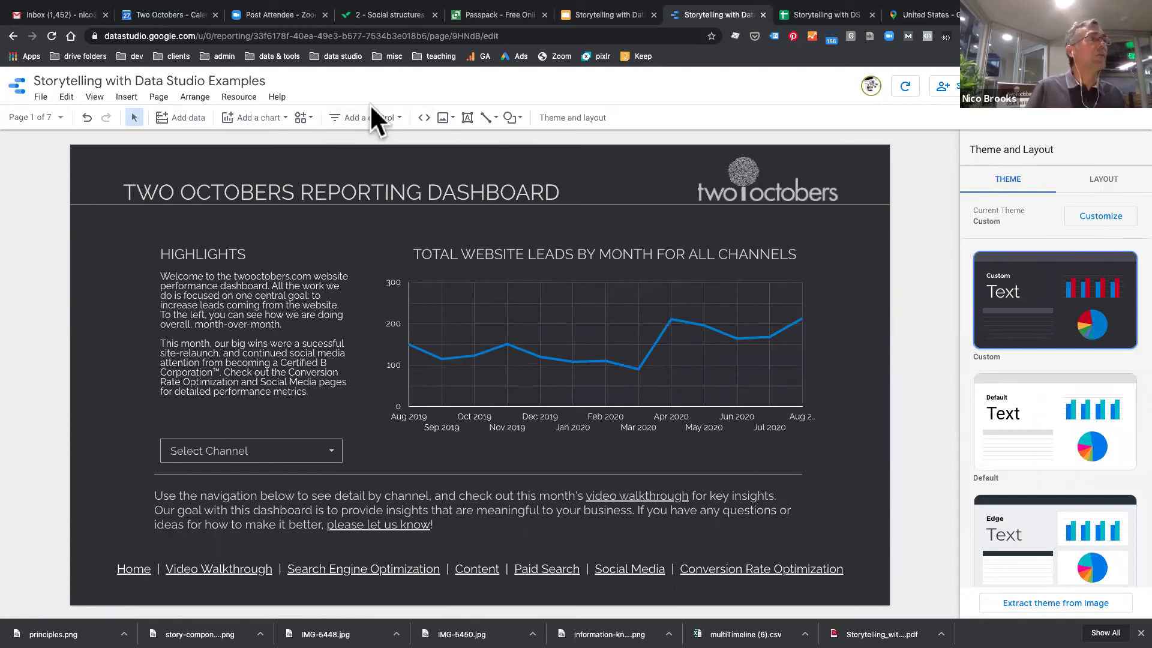
# Draw a text box below the chart reading 'link here' and select its text.
pyautogui.click(467, 118)
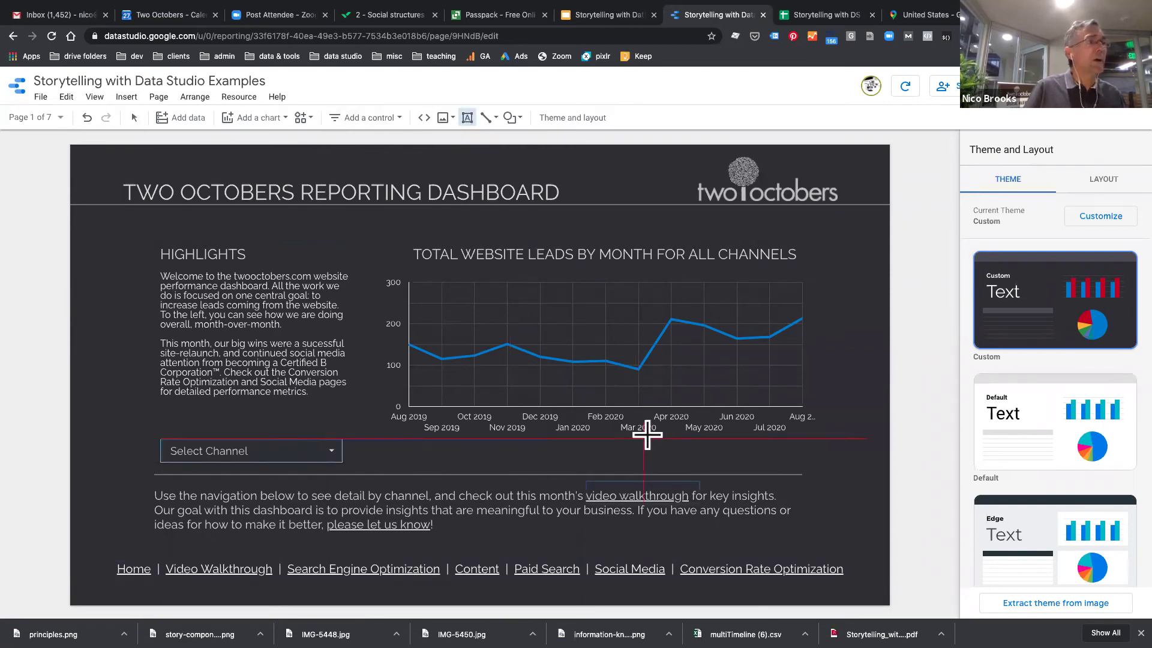
pyautogui.moveTo(641, 450); pyautogui.dragTo(775, 468)
pyautogui.write('line')
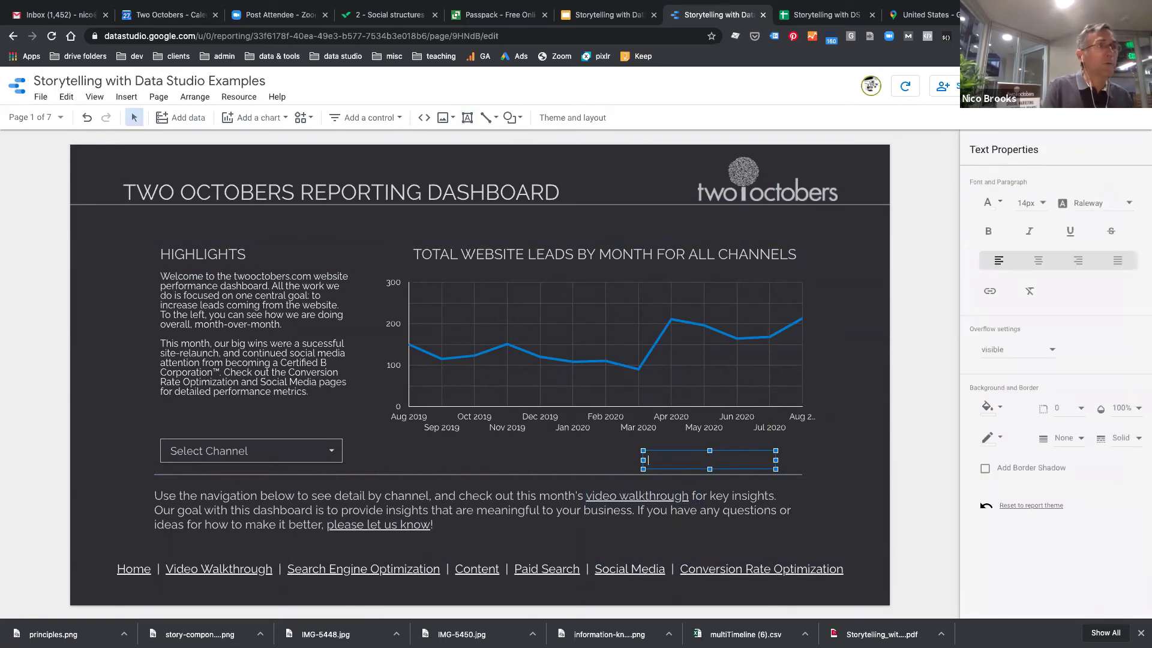
pyautogui.write(' here')
pyautogui.moveTo(681, 460); pyautogui.dragTo(639, 459)
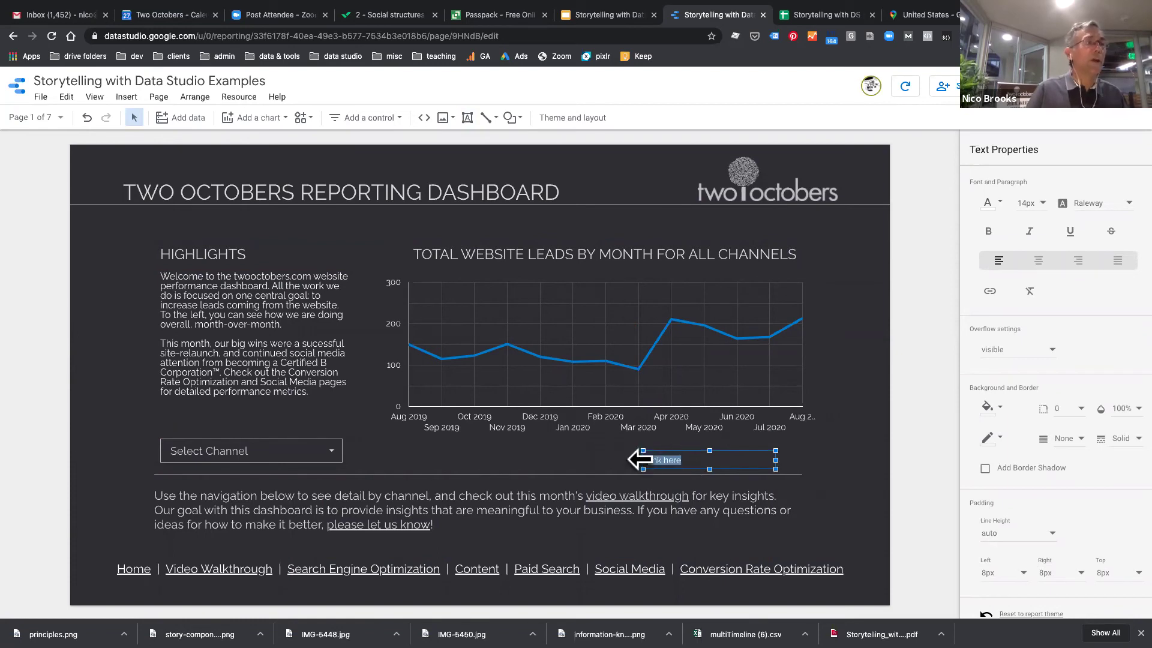
# Link the 'link here' text to the report's Last page.
pyautogui.click(990, 291)
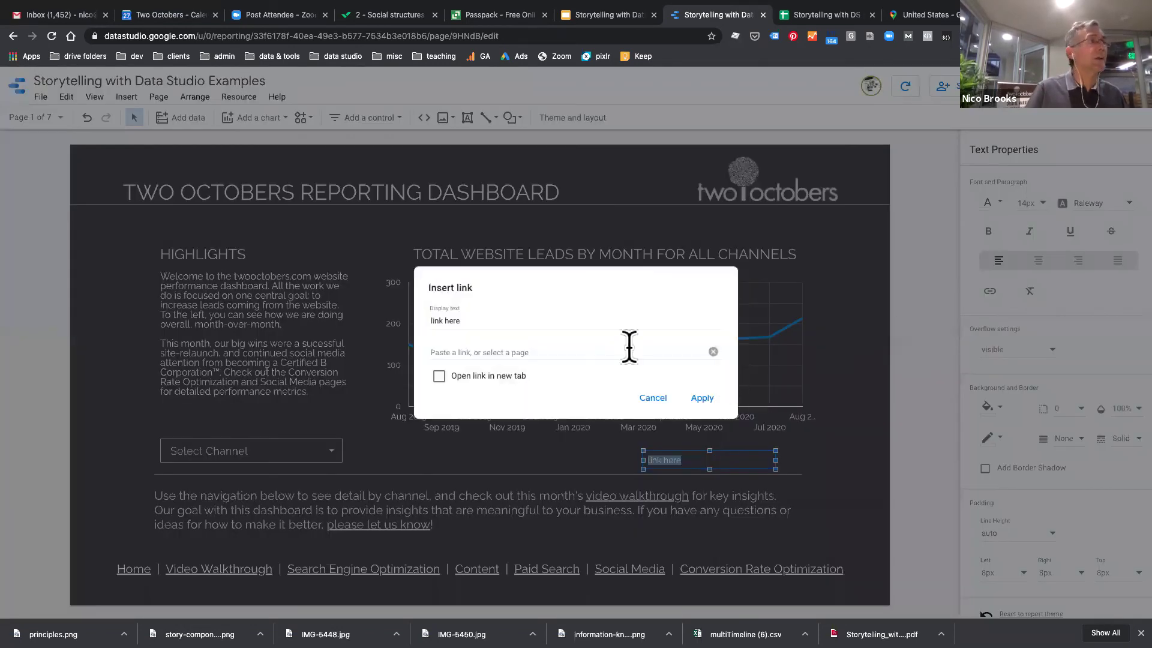
pyautogui.click(520, 351)
pyautogui.click(477, 434)
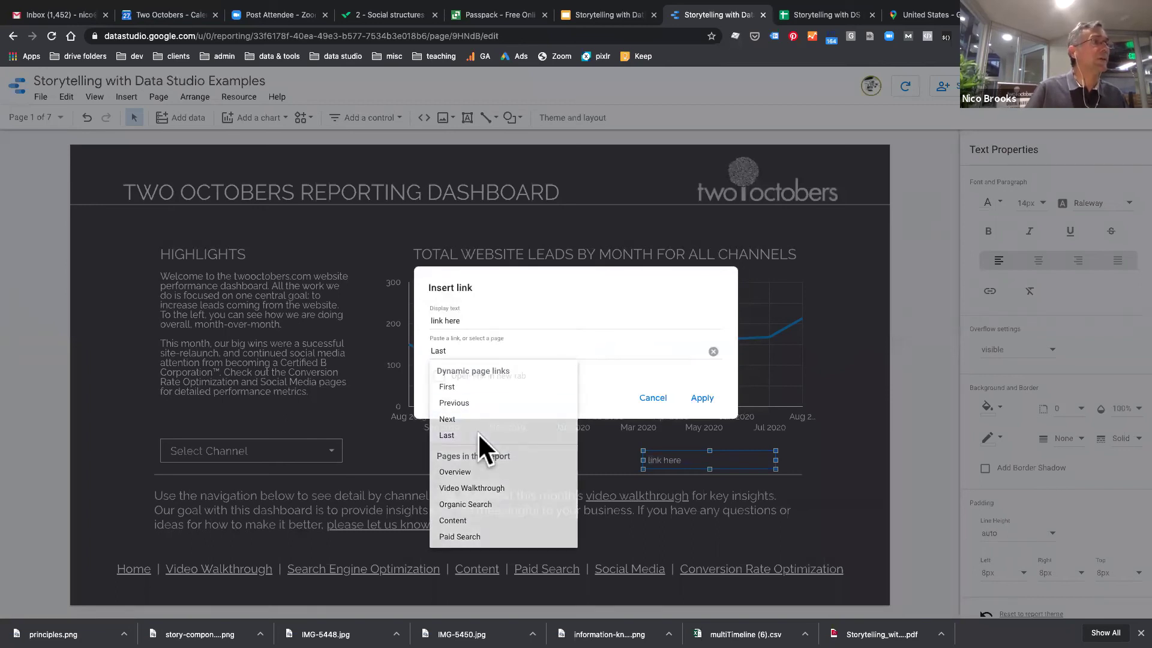
pyautogui.click(702, 398)
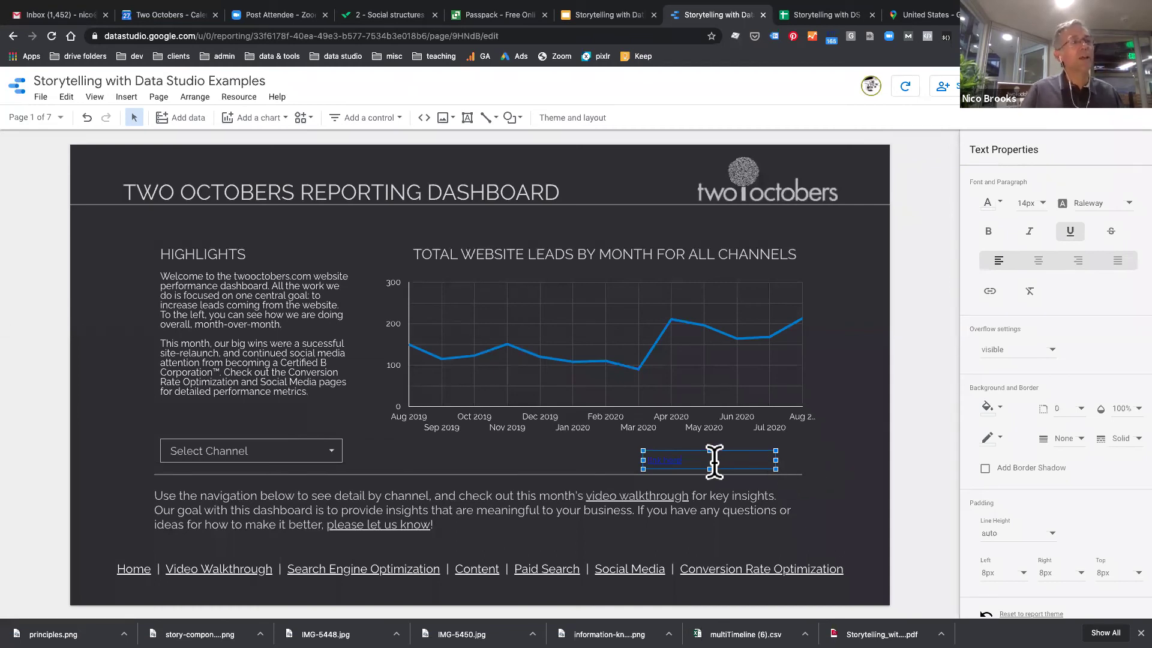
# Make the 'link here' link text white.
pyautogui.tripleClick(649, 460)
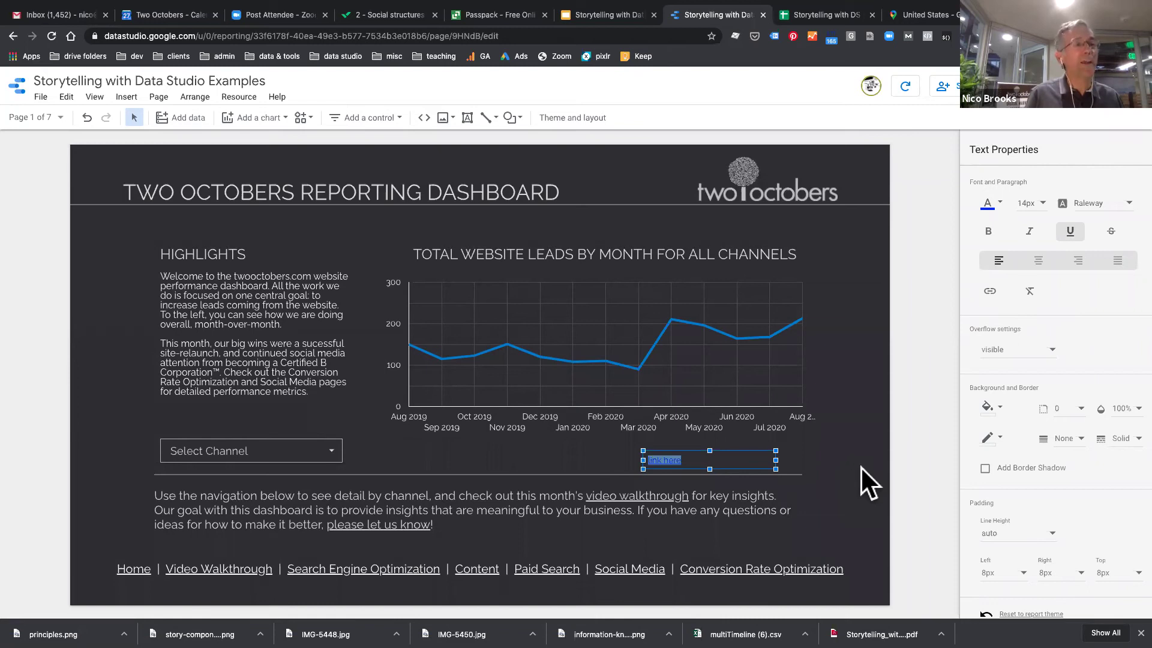
pyautogui.click(1000, 202)
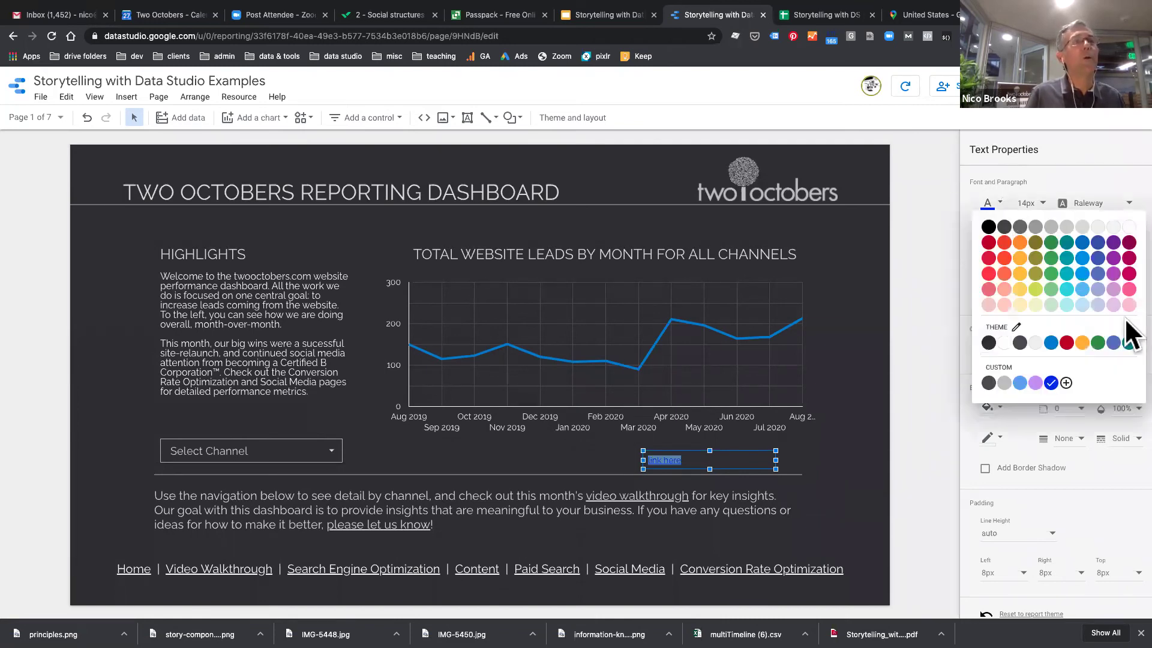
pyautogui.click(1127, 226)
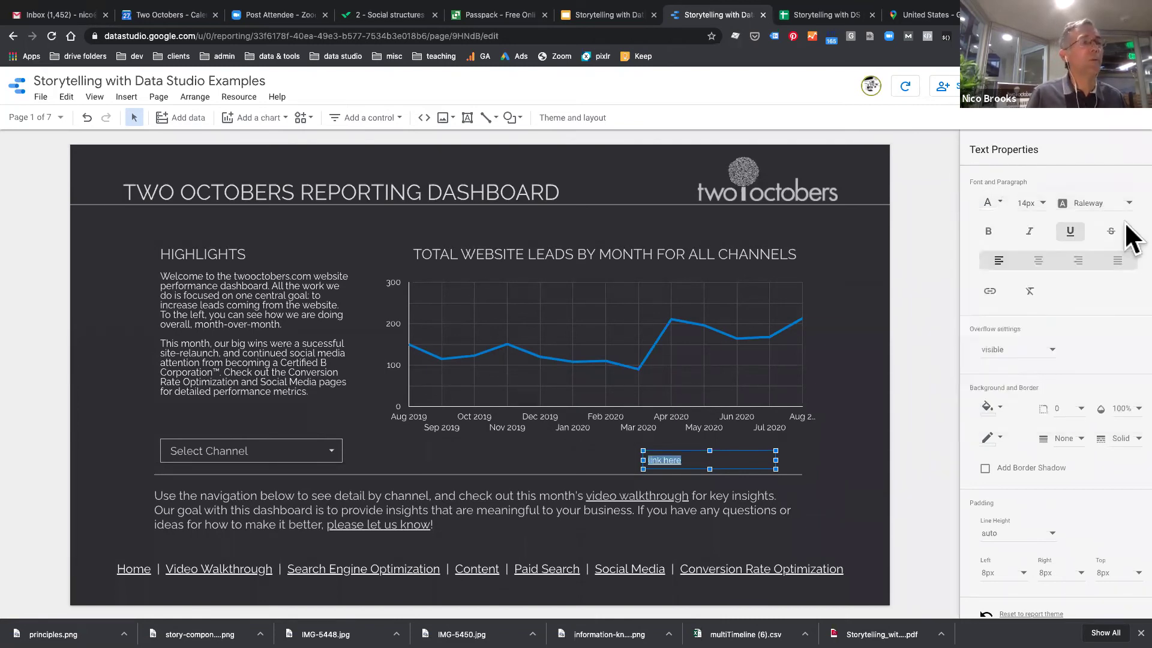
pyautogui.click(823, 452)
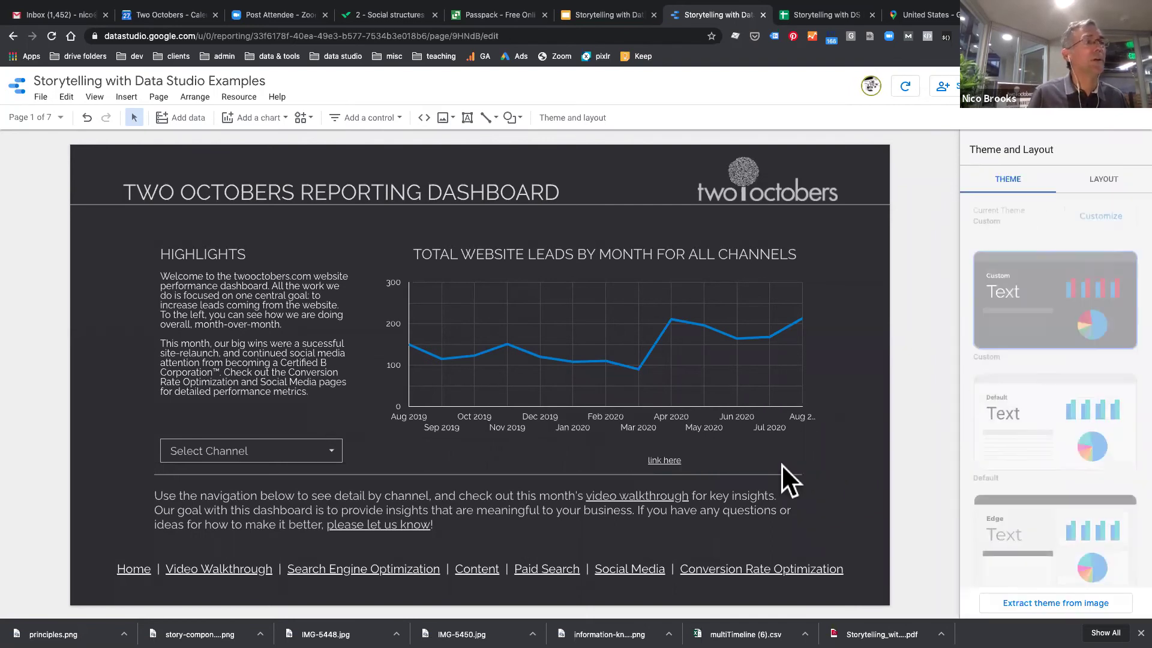
pyautogui.click(677, 460)
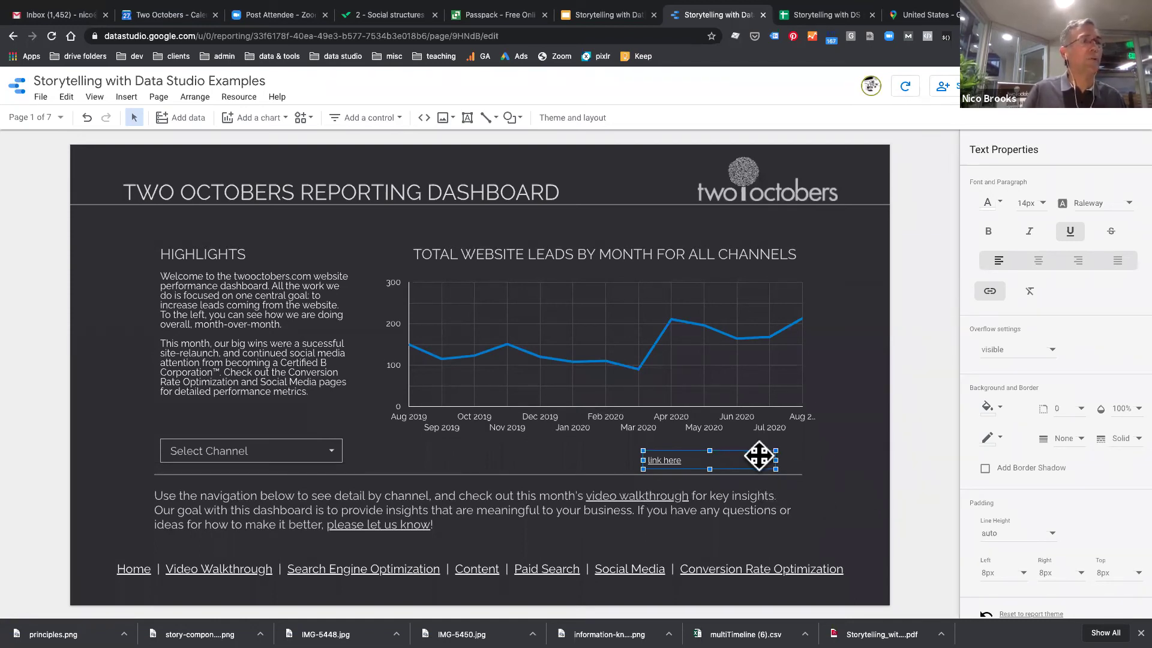
pyautogui.click(814, 481)
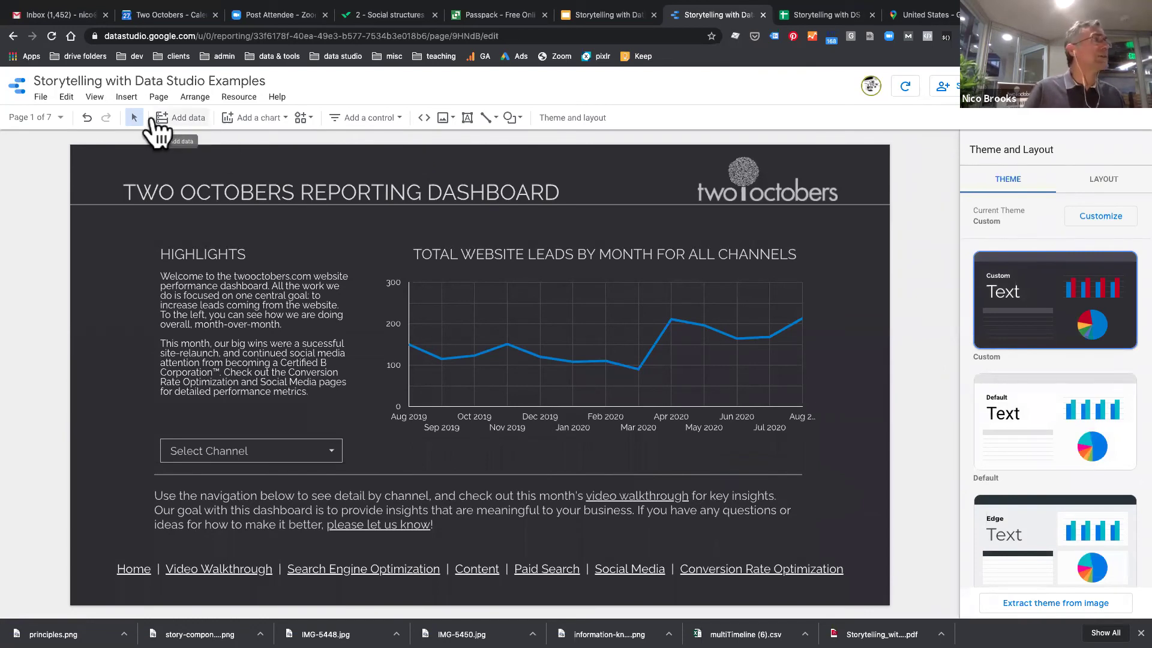
# Switch to the Content page of the report.
pyautogui.click(59, 115)
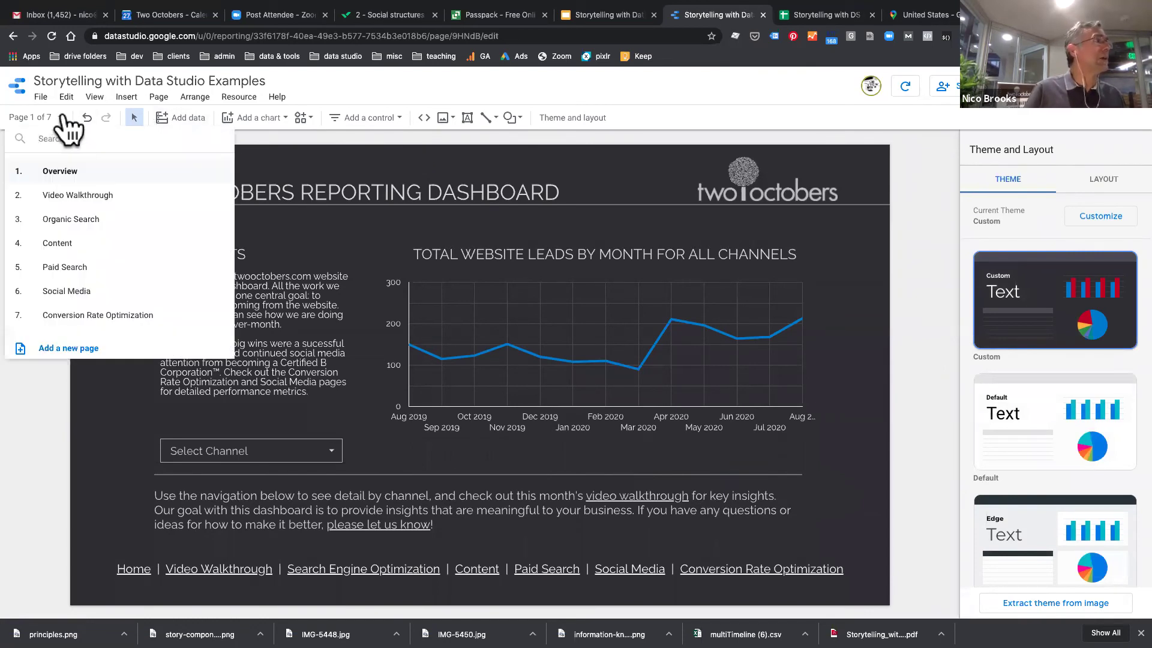
pyautogui.click(58, 243)
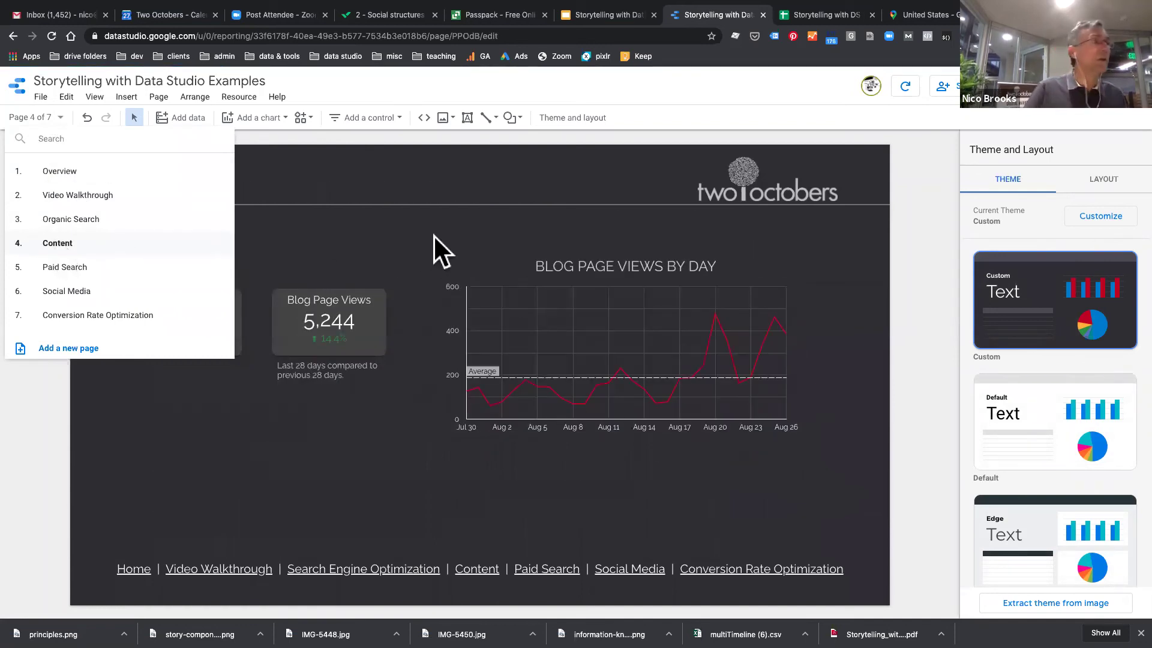
pyautogui.click(409, 498)
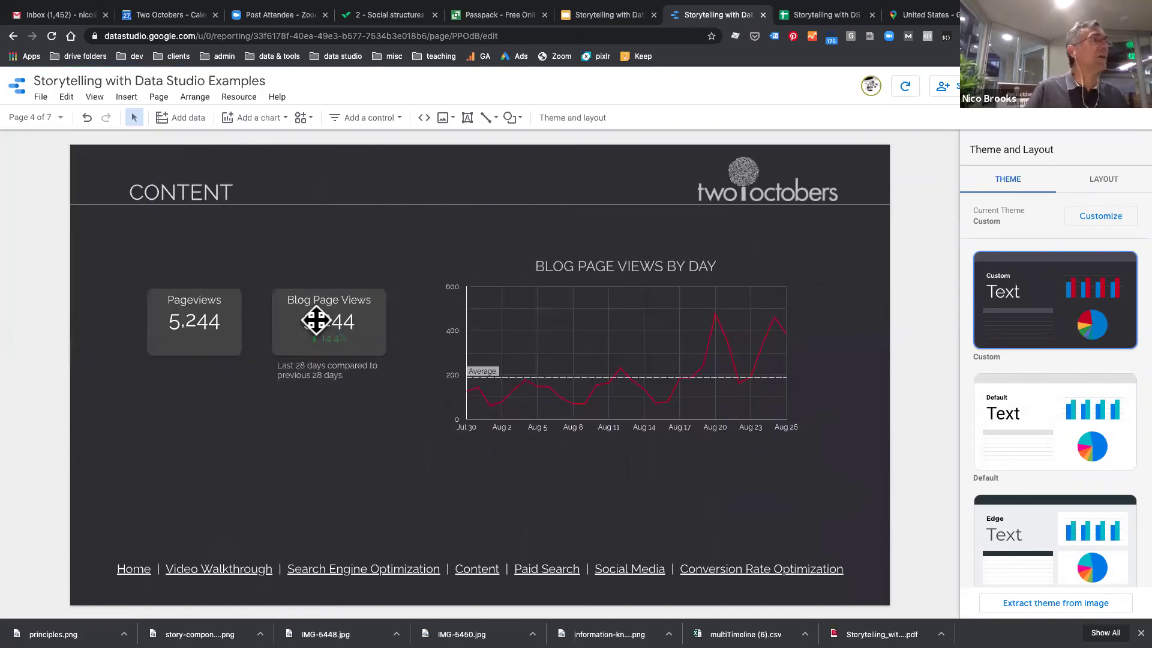
# Rename the Blog Page Views scorecard metric to a custom example name.
pyautogui.click(314, 319)
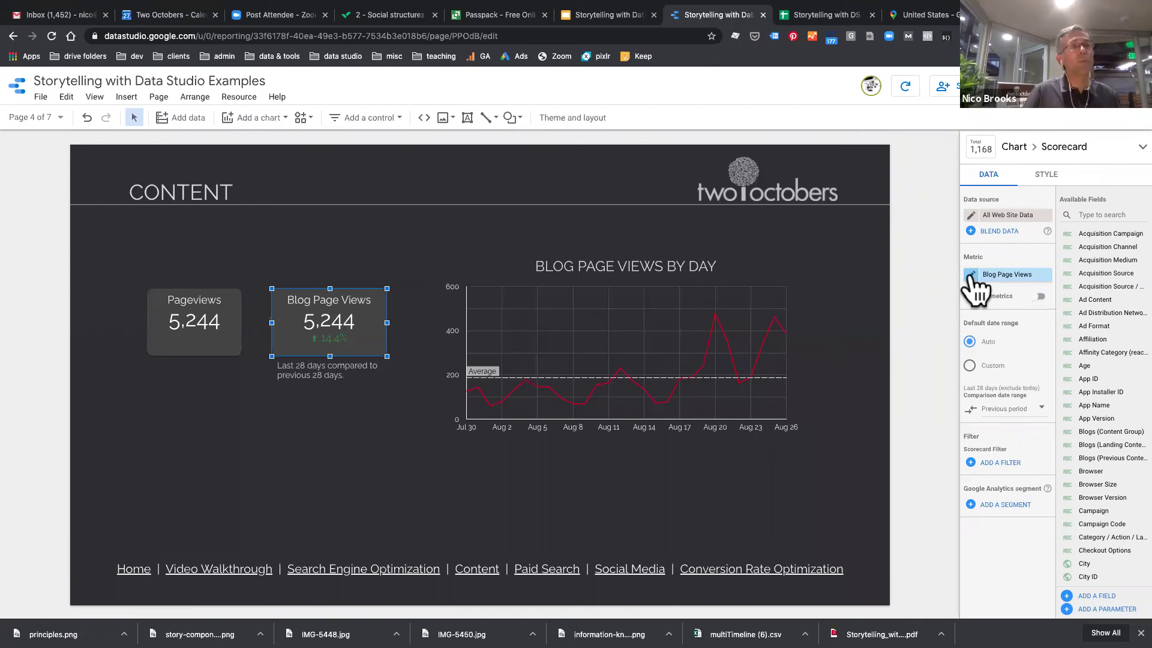
pyautogui.click(970, 276)
pyautogui.moveTo(892, 304); pyautogui.dragTo(744, 290)
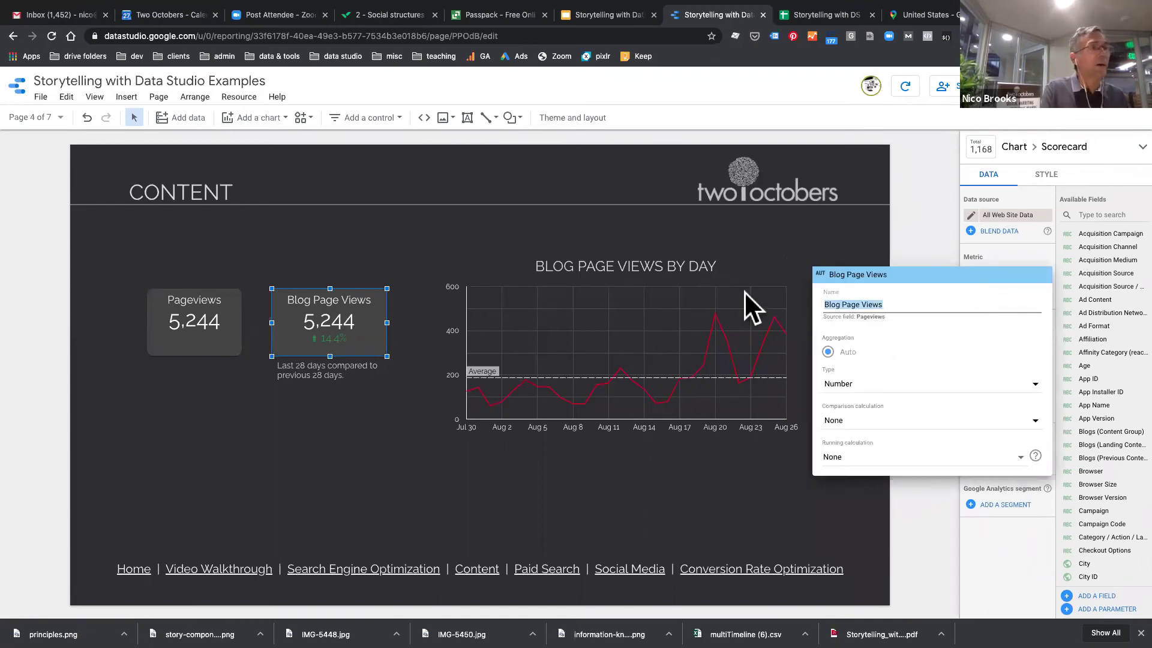
pyautogui.write('N')
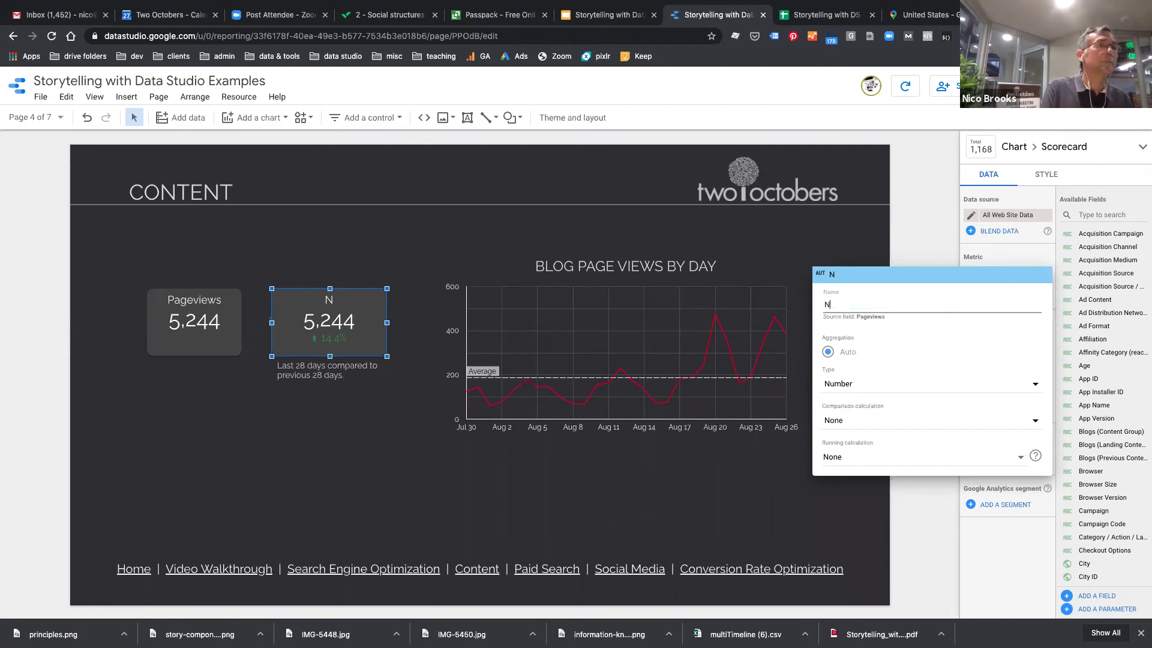
pyautogui.write("ico's ")
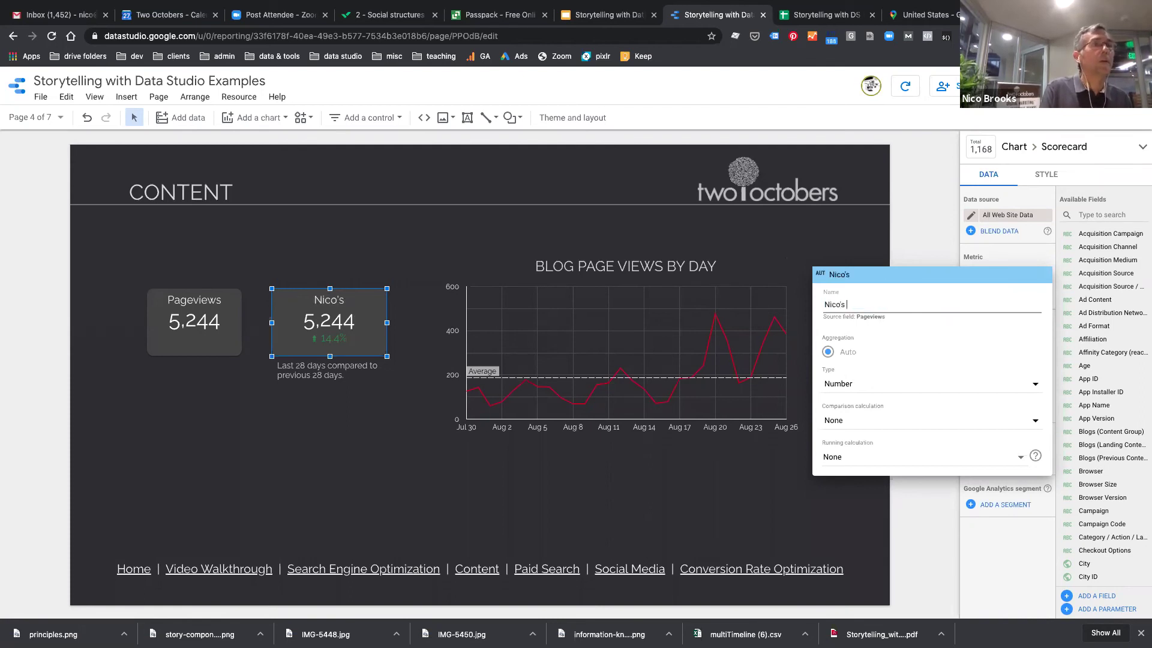
pyautogui.write('Example')
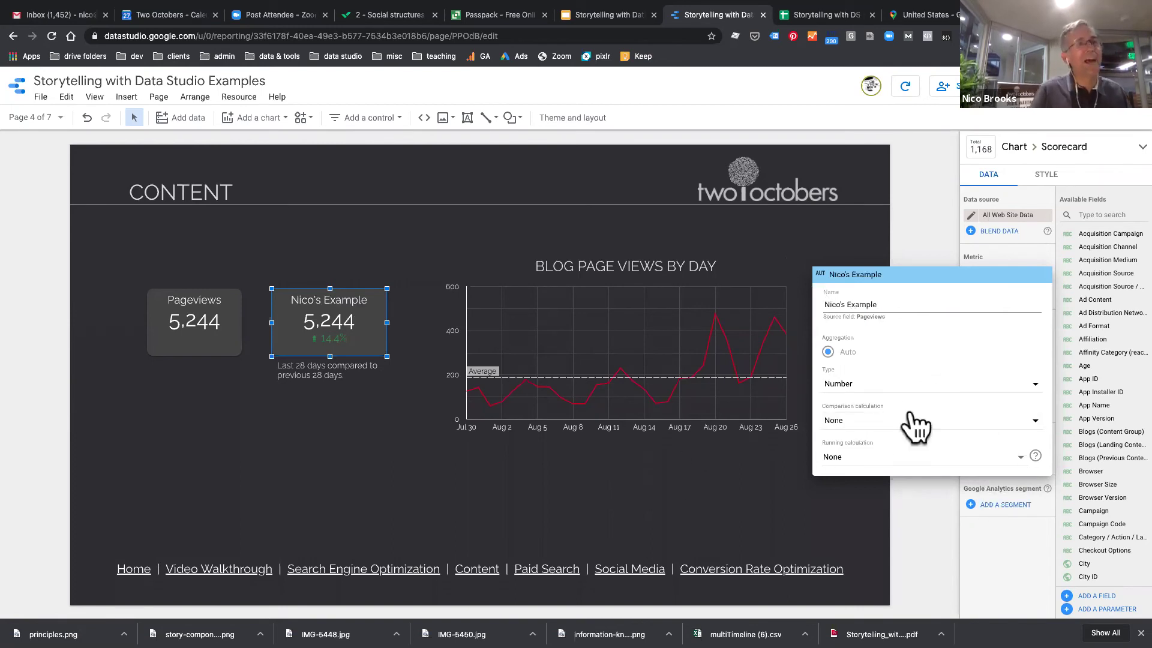
pyautogui.click(896, 456)
pyautogui.click(690, 498)
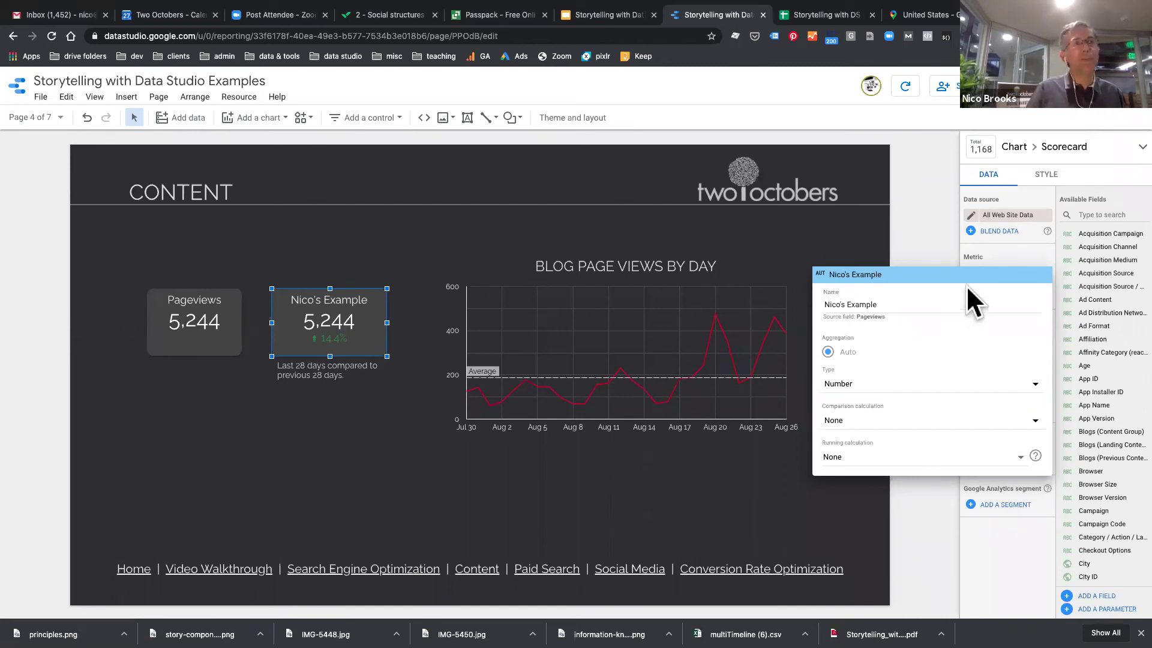
pyautogui.moveTo(967, 282); pyautogui.dragTo(961, 311)
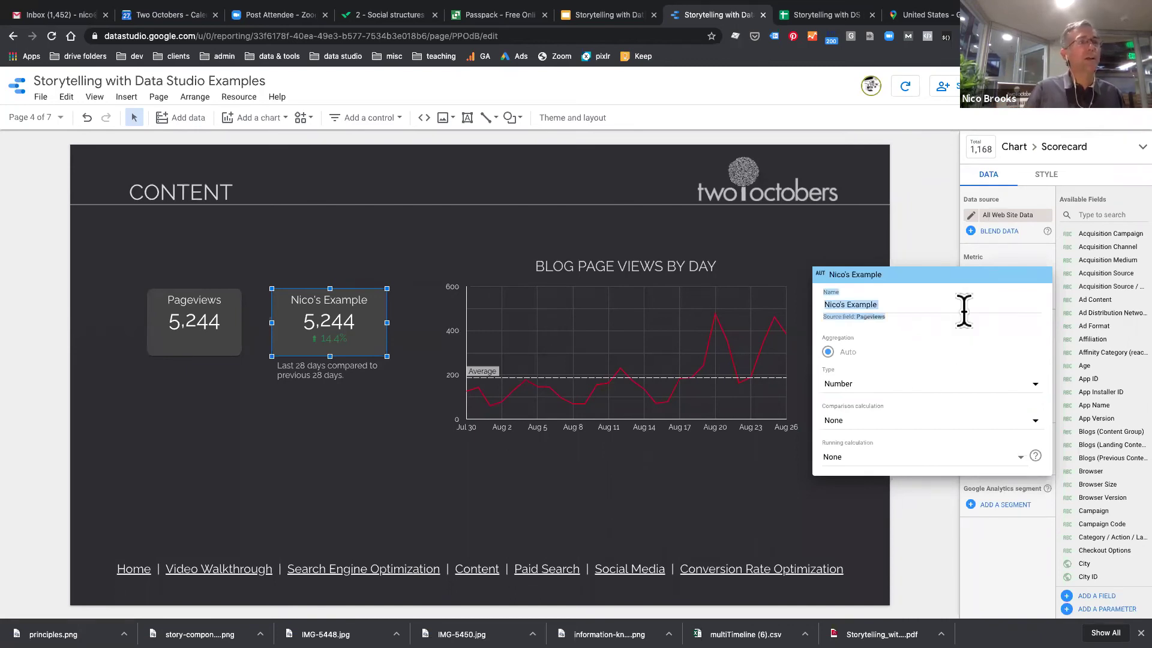
pyautogui.click(736, 491)
pyautogui.click(611, 260)
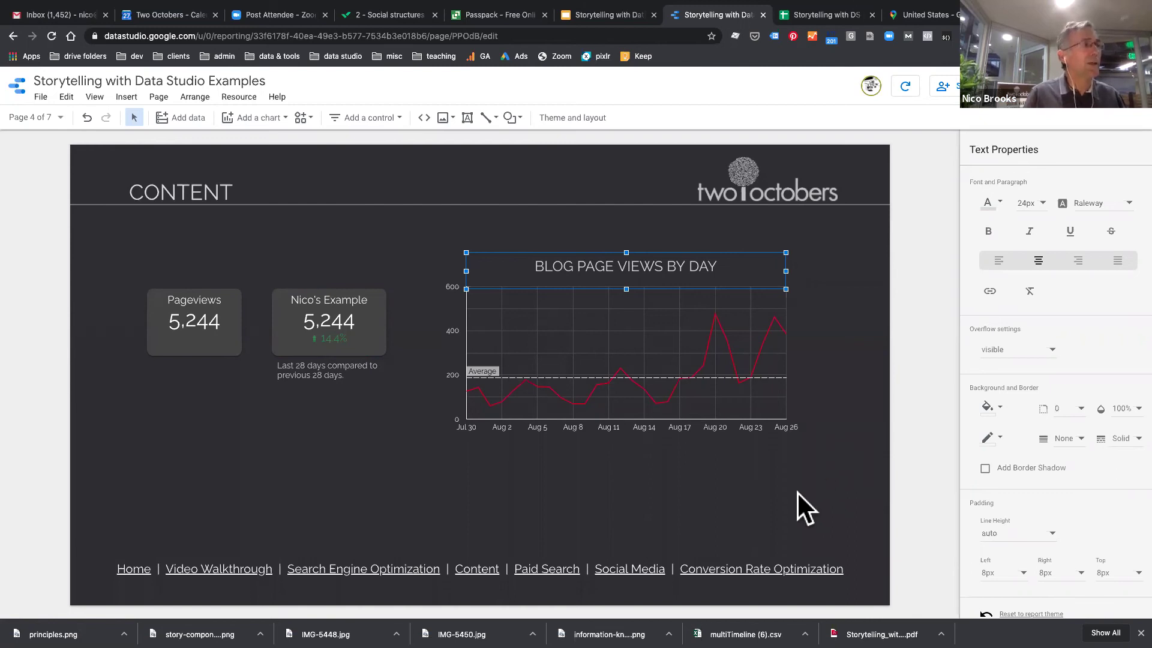
# Change the blog chart's Pageviews Average reference line to a constant value type.
pyautogui.click(692, 383)
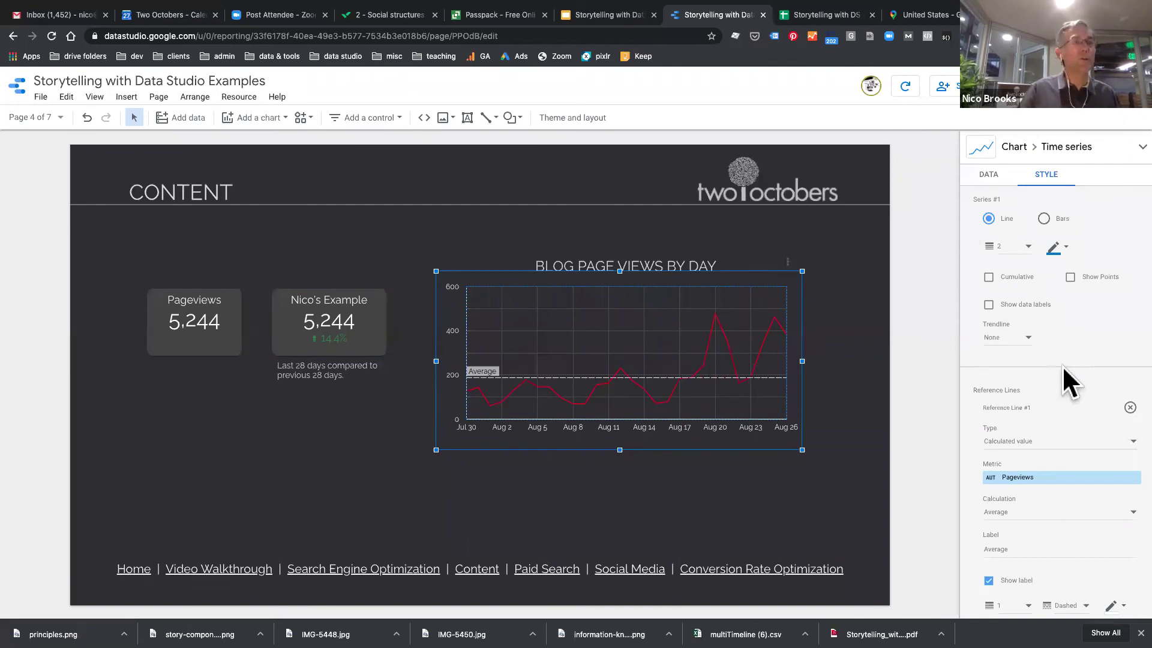
pyautogui.scroll(-2, 1064, 367)
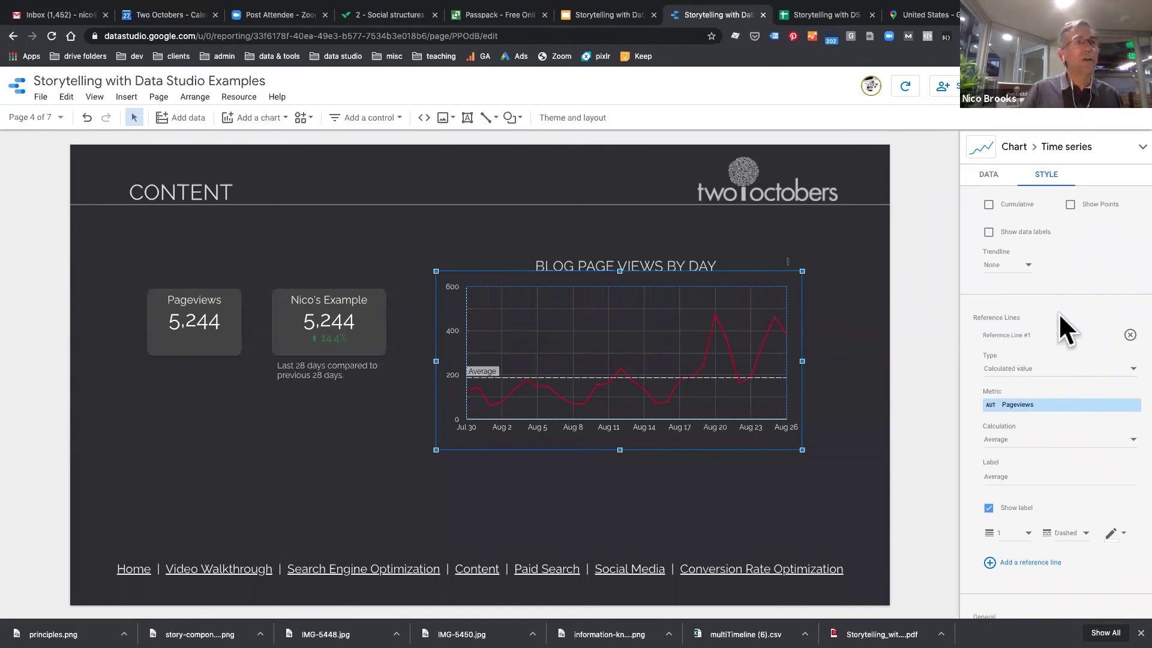
pyautogui.scroll(2, 1062, 318)
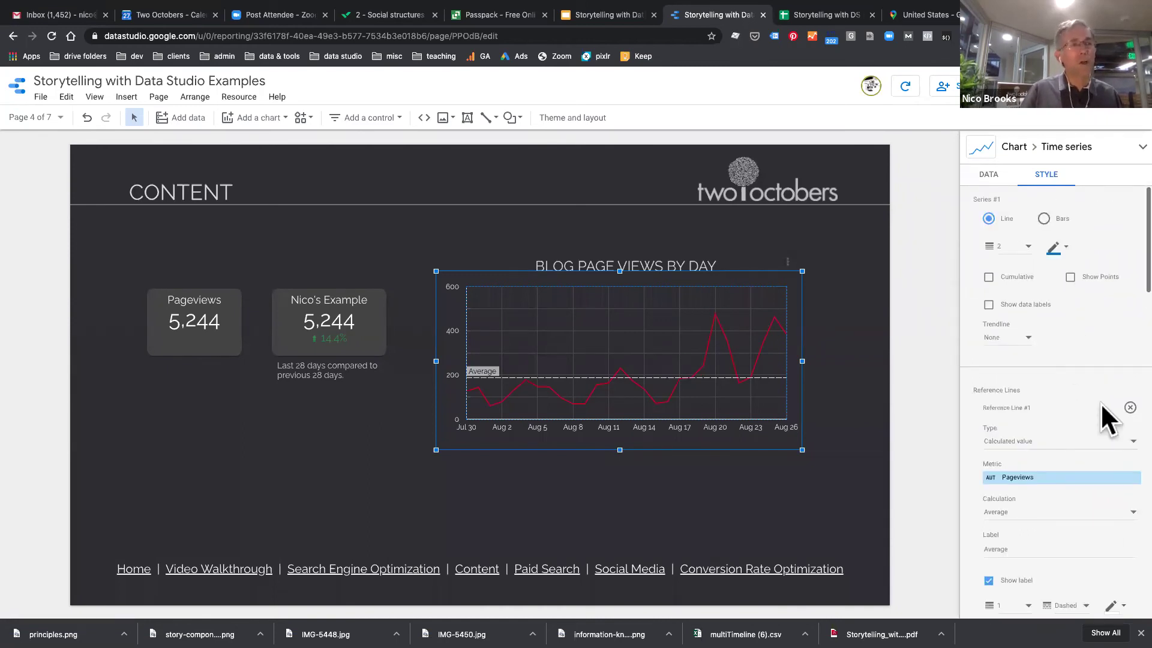
pyautogui.scroll(-3, 1074, 425)
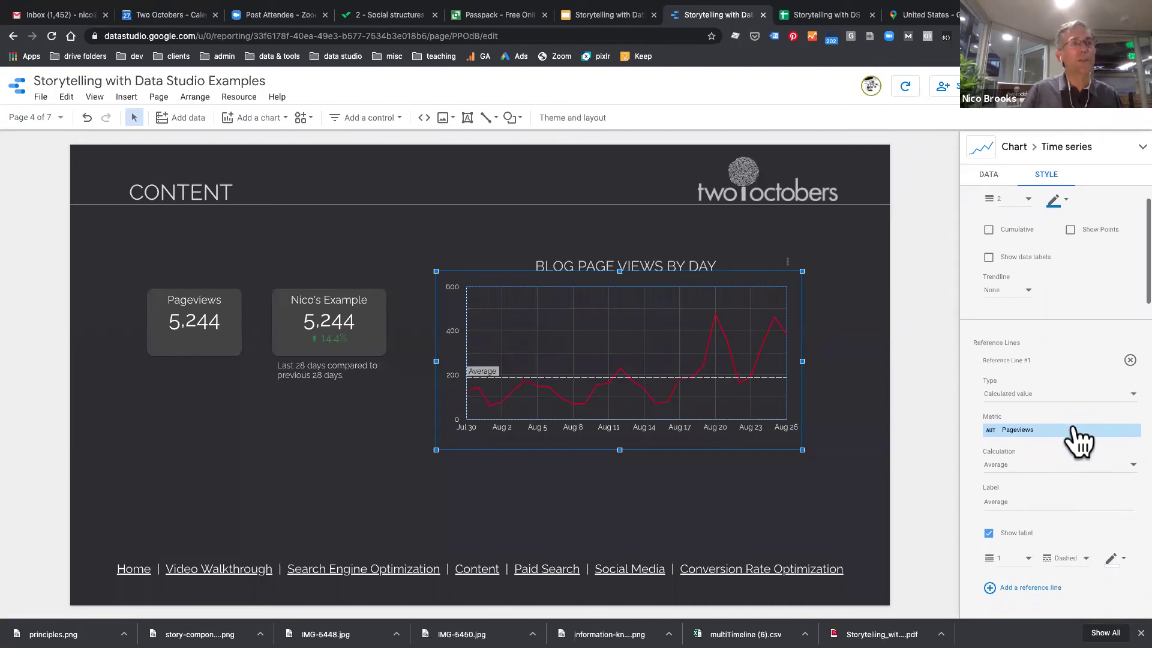
pyautogui.scroll(-1, 1074, 441)
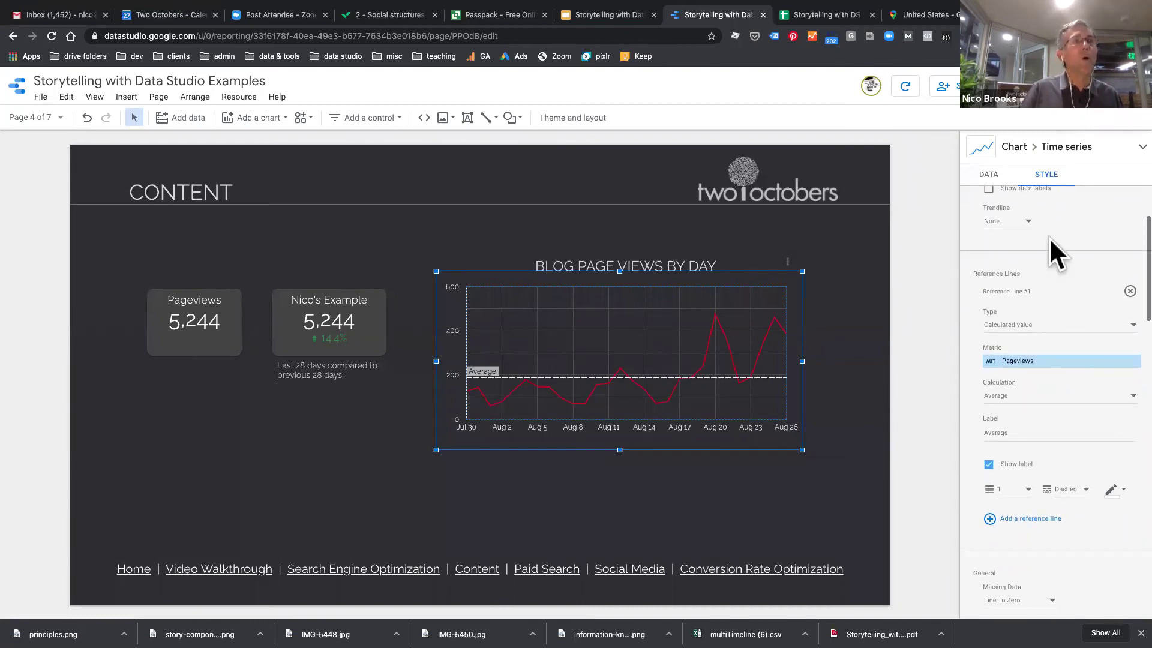
pyautogui.click(1081, 359)
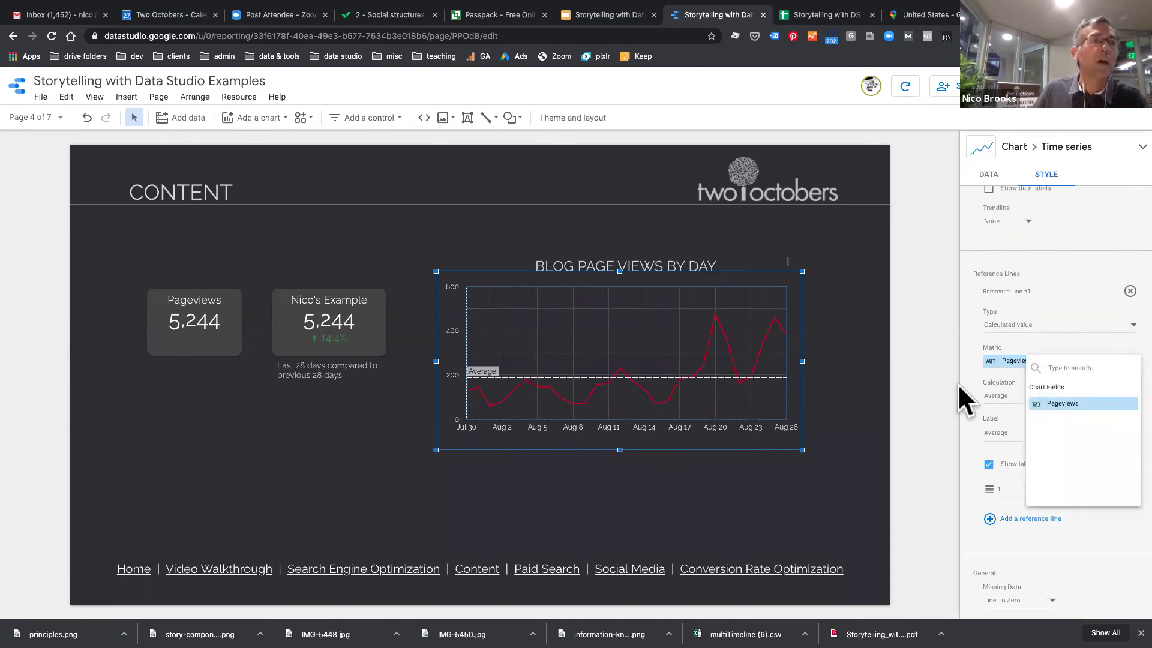
pyautogui.click(1019, 405)
pyautogui.click(1025, 397)
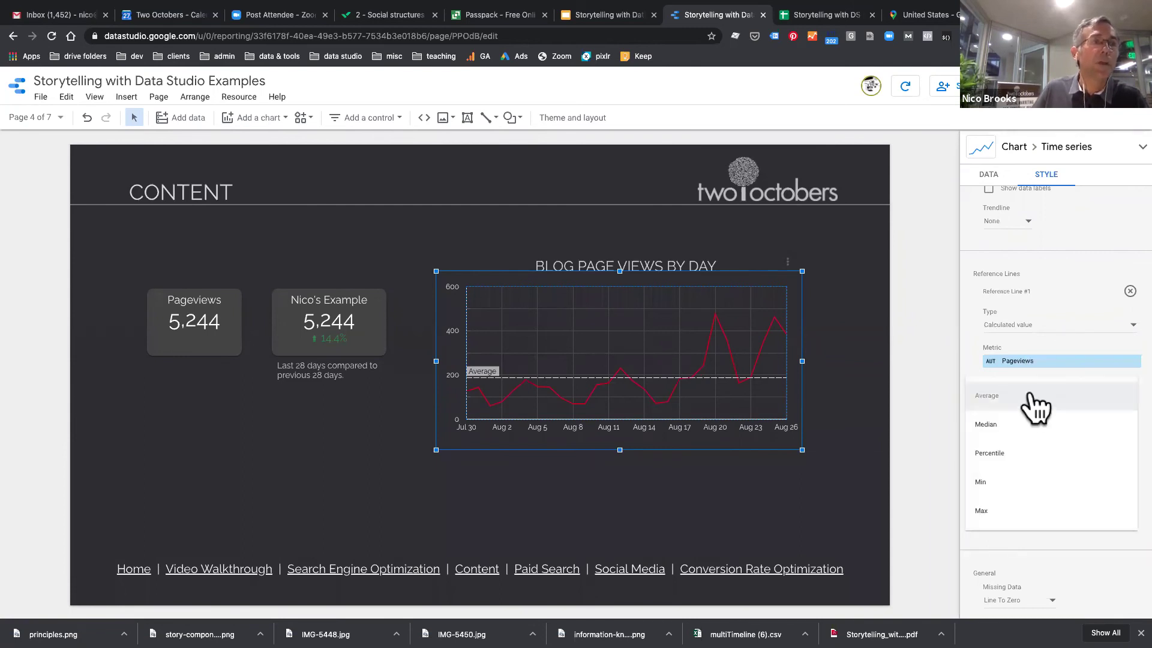
pyautogui.click(914, 354)
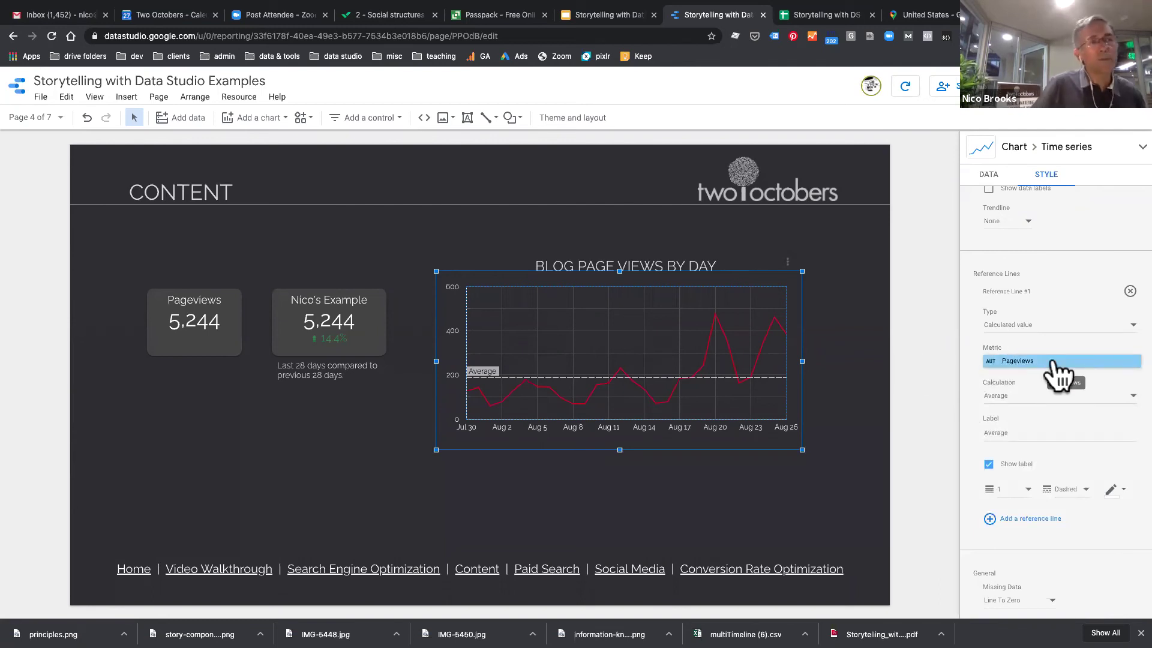
pyautogui.click(1065, 333)
pyautogui.click(1029, 291)
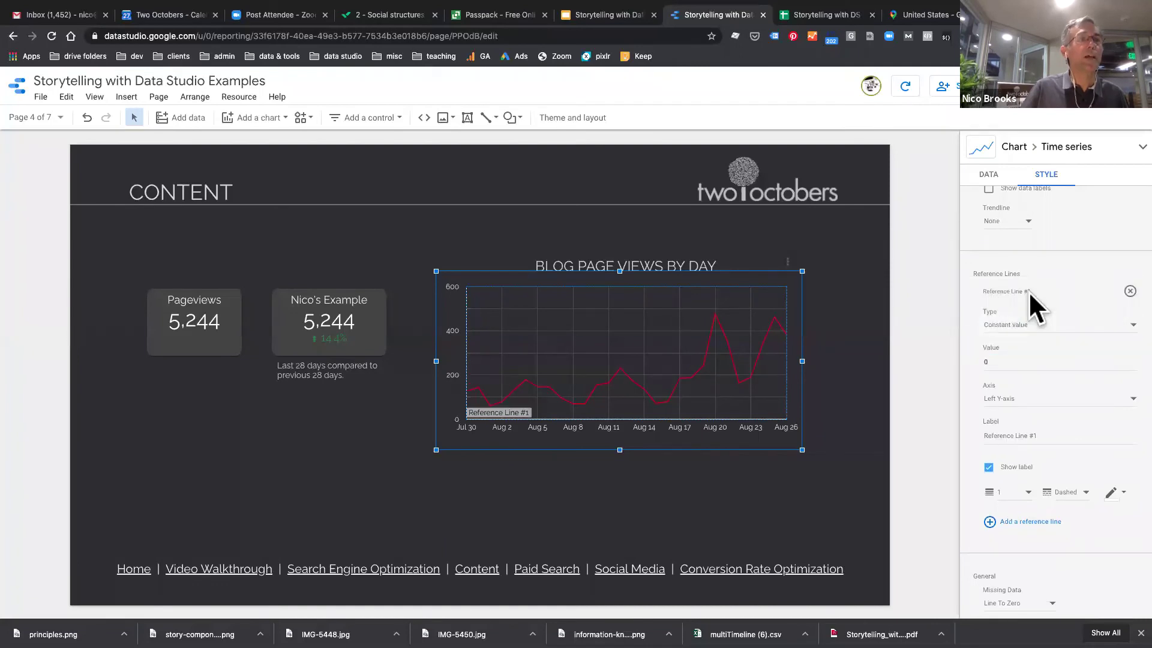
# Set the reference line value to 100 and label it 'Industry Average'.
pyautogui.click(1033, 359)
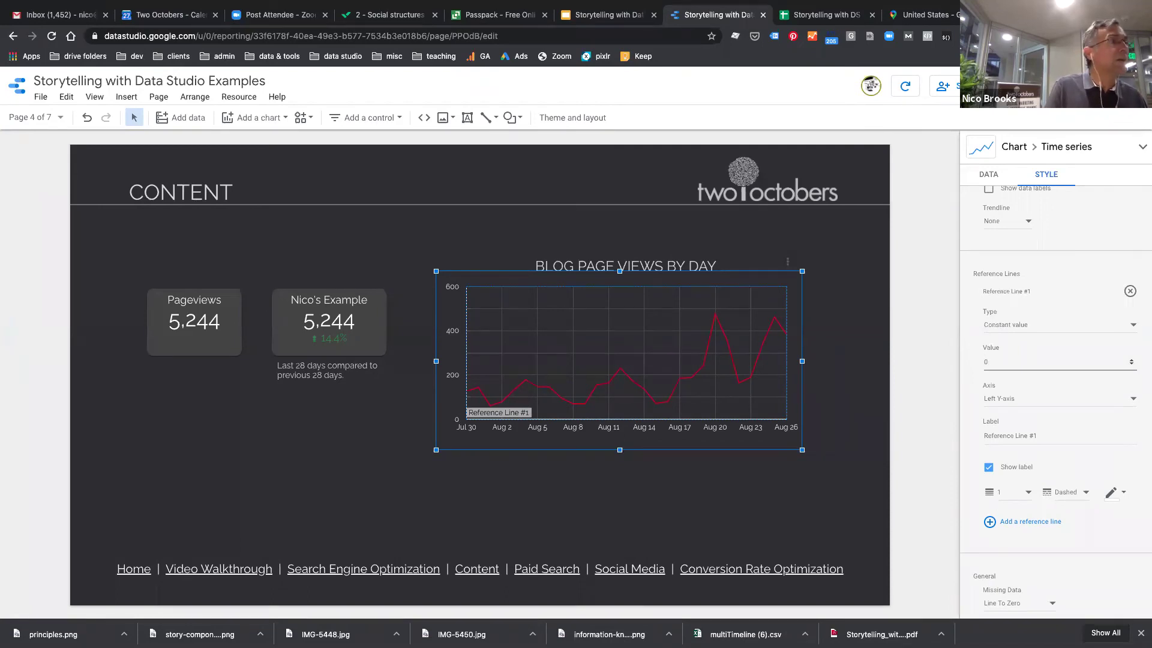
pyautogui.write('100')
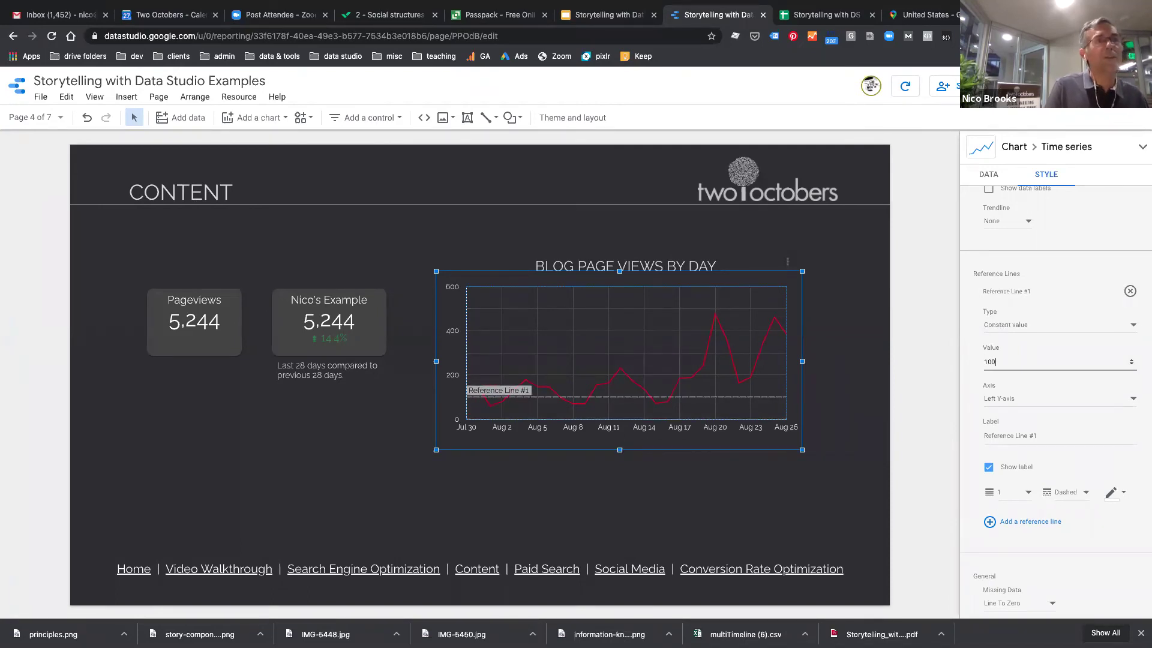
pyautogui.click(1045, 436)
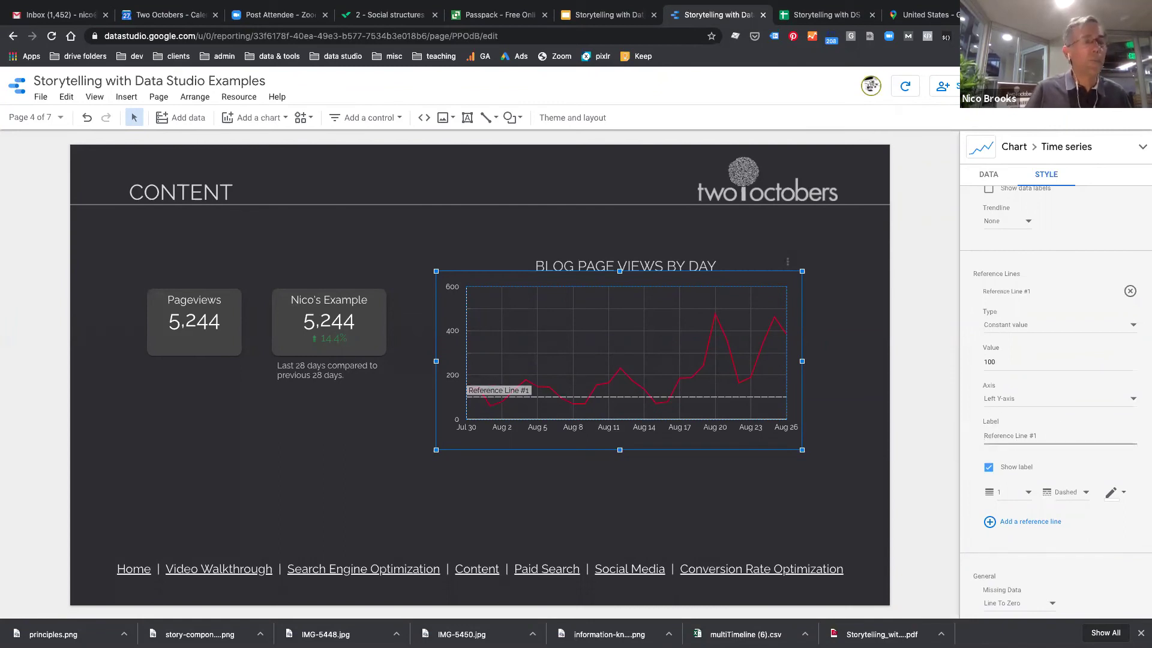
pyautogui.hotkey('ctrl', 'a')
pyautogui.write('Industry Average')
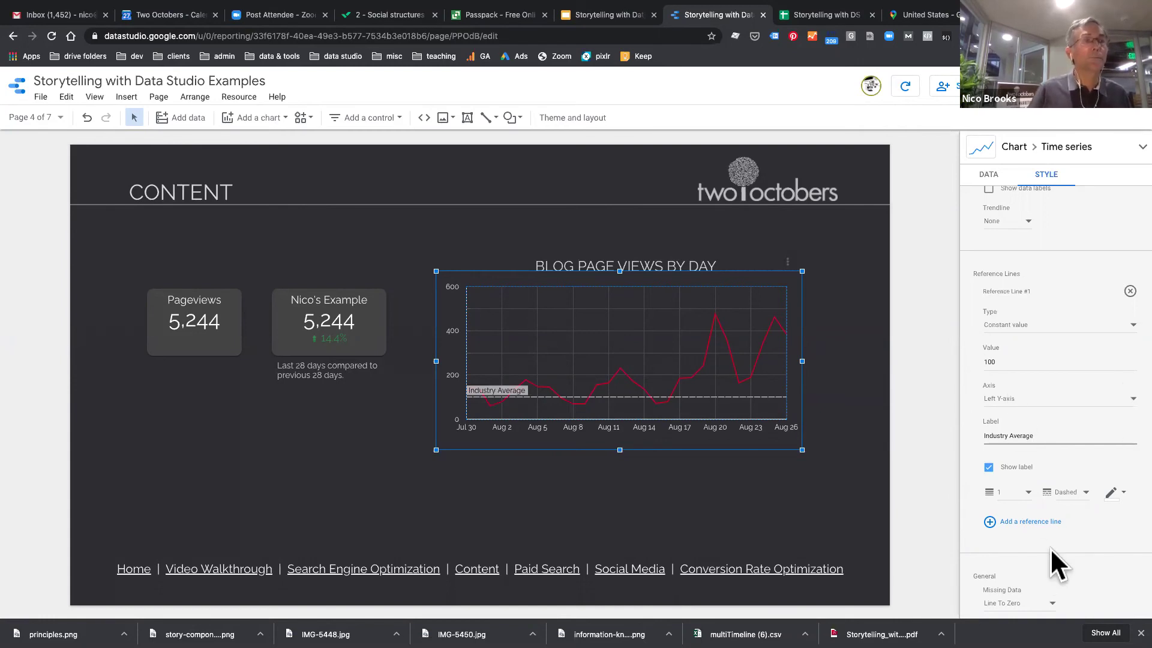
pyautogui.click(1050, 451)
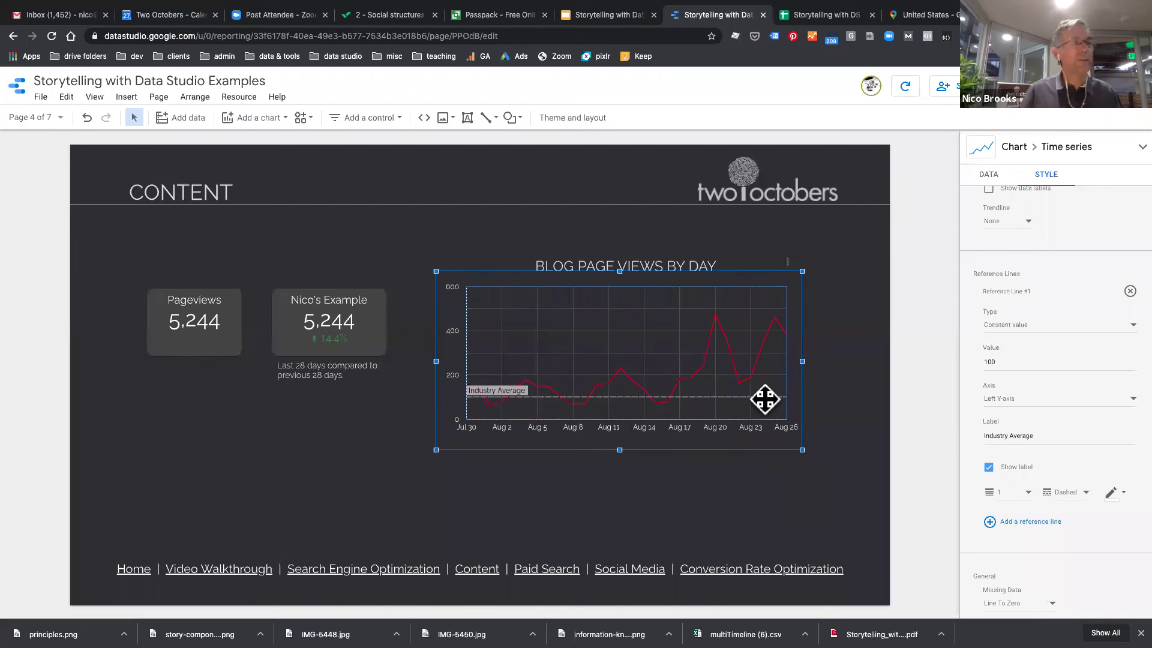
pyautogui.click(859, 436)
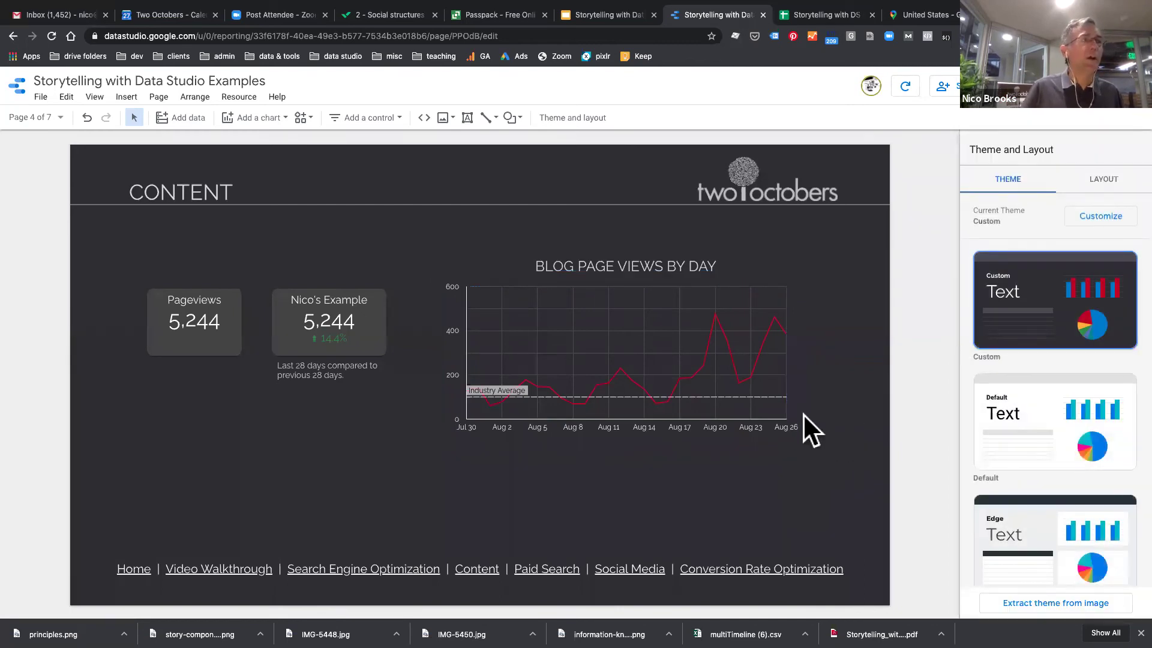
pyautogui.click(673, 362)
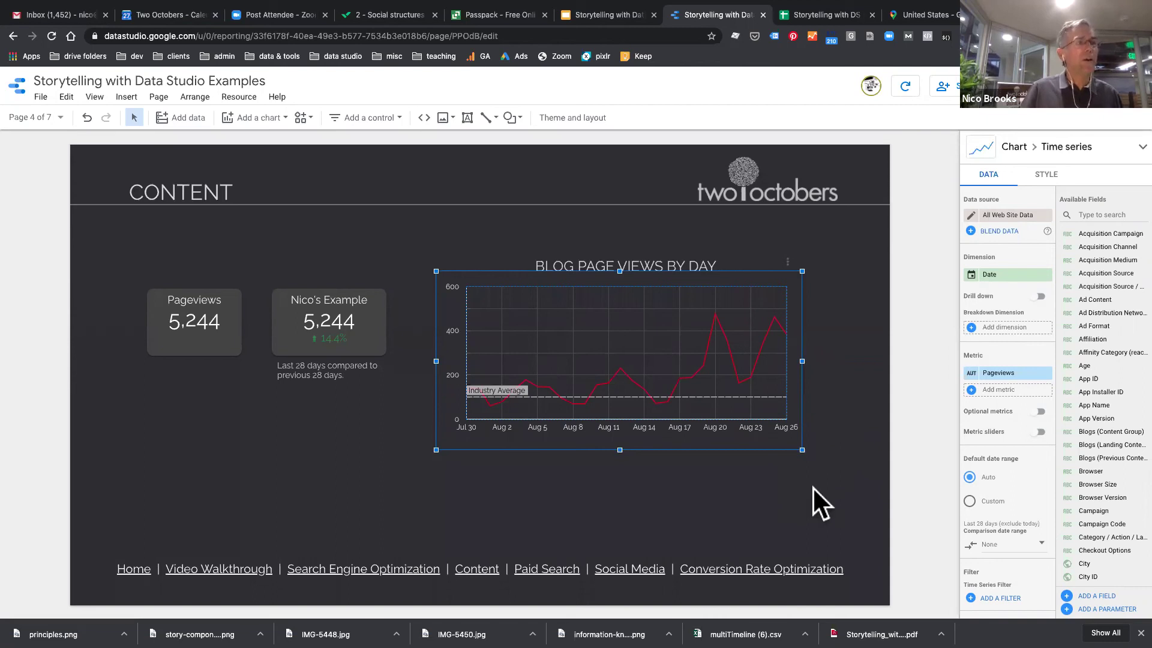
pyautogui.click(802, 508)
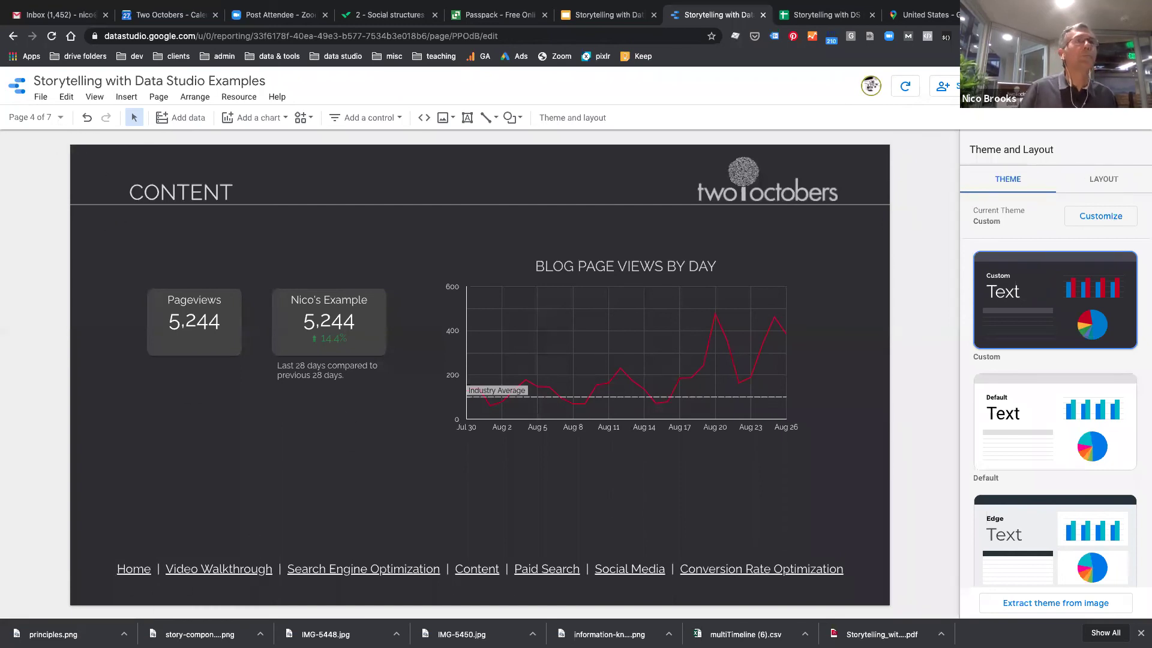
pyautogui.click(1020, 85)
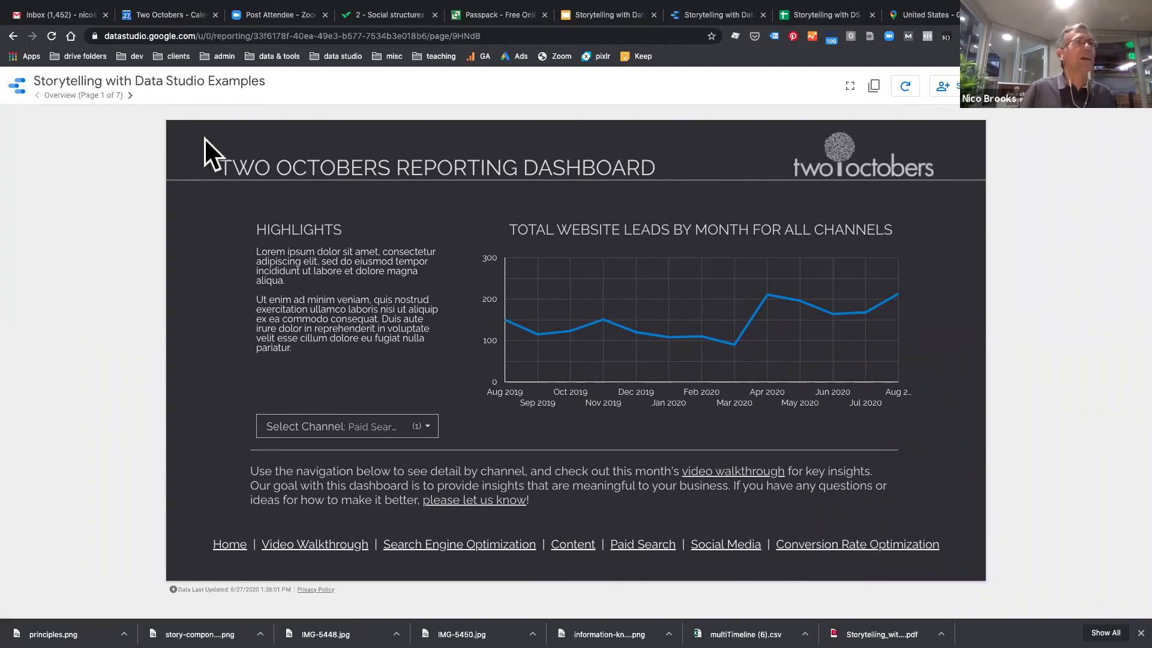
pyautogui.click(78, 96)
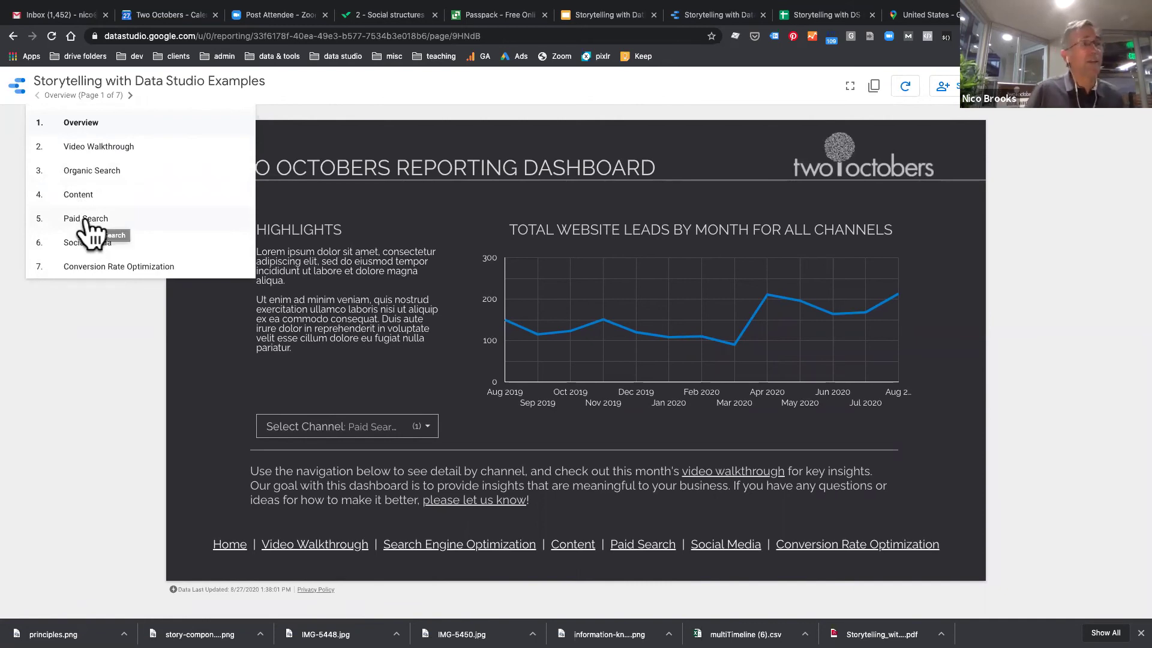
pyautogui.click(90, 359)
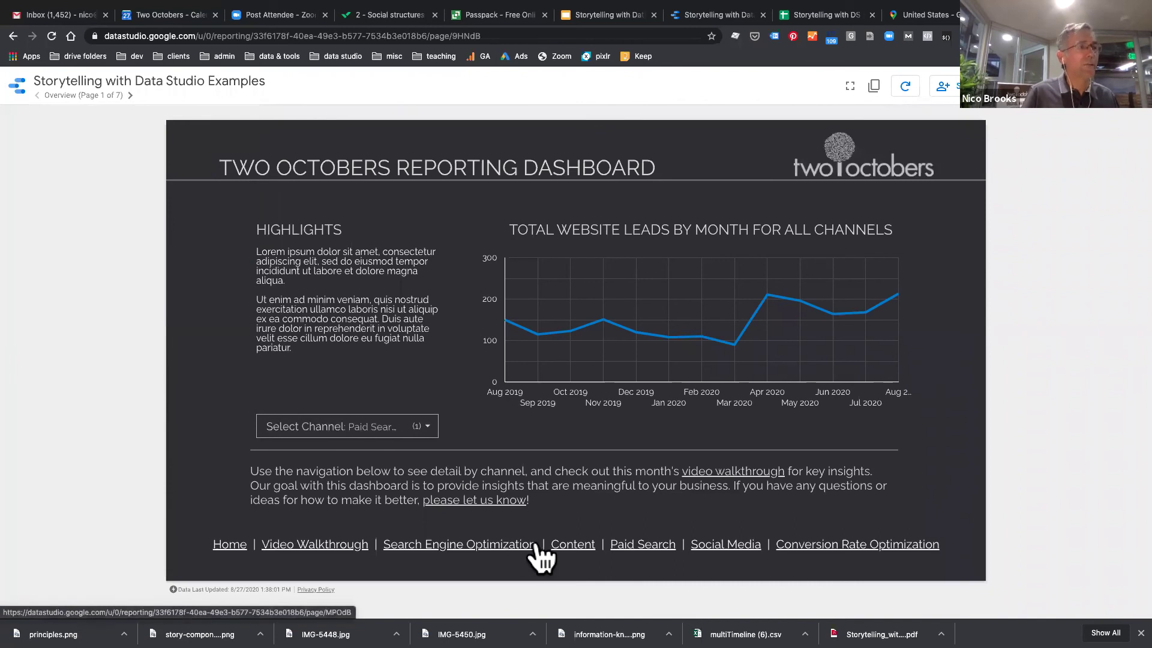
pyautogui.click(698, 13)
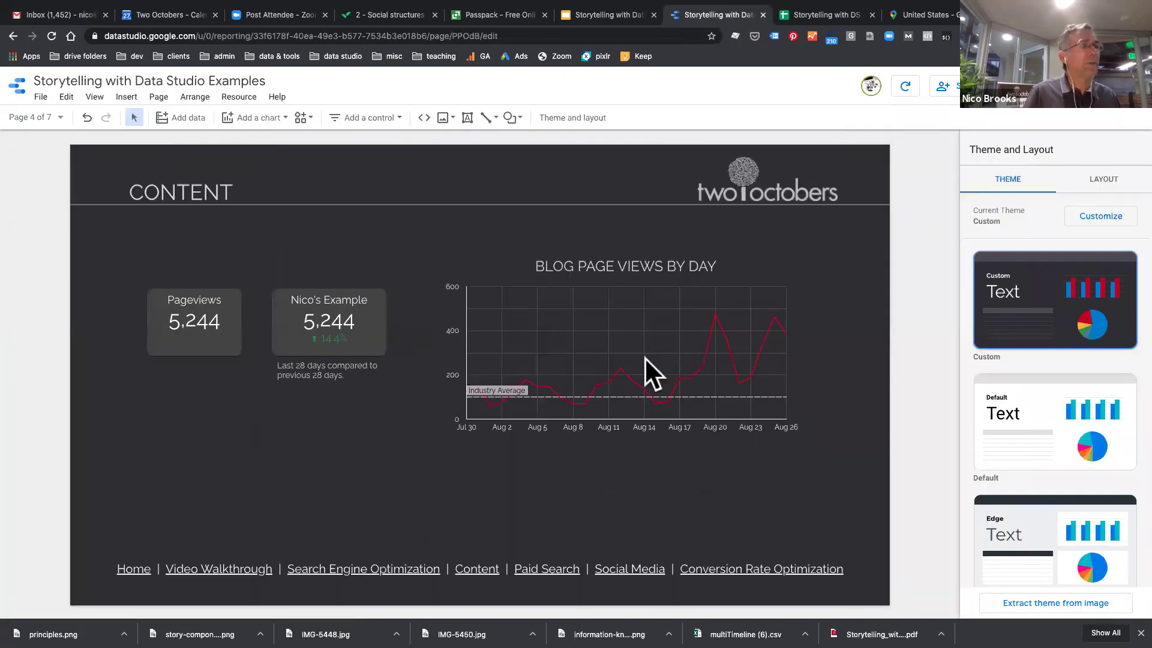
pyautogui.click(750, 568)
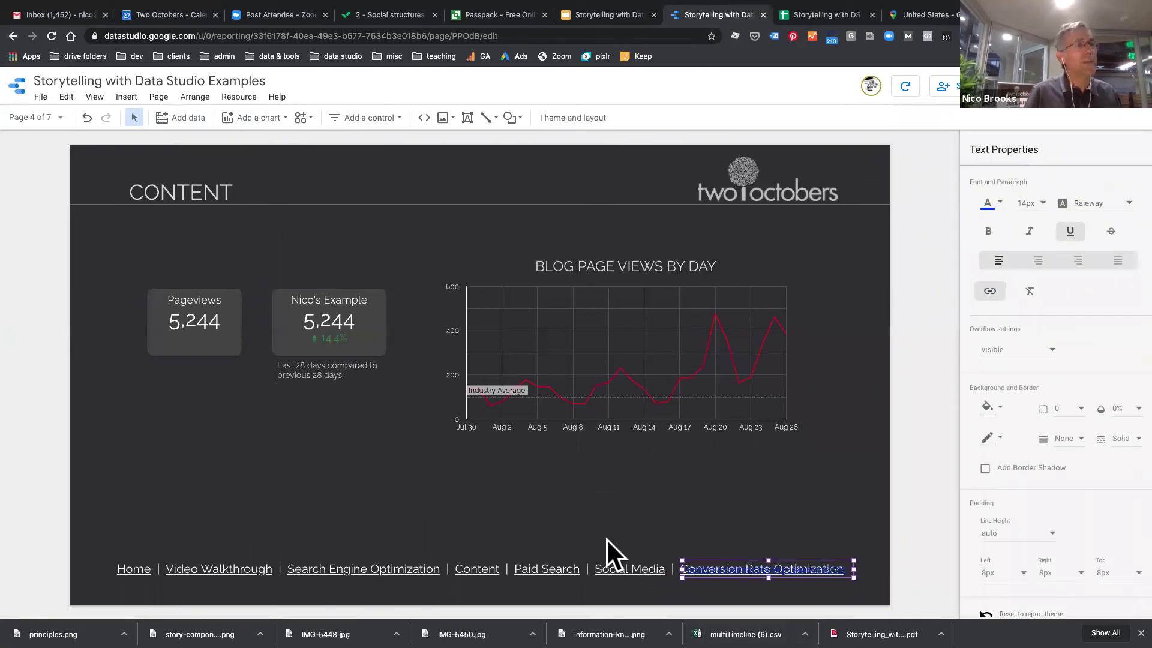
pyautogui.moveTo(33, 527); pyautogui.dragTo(894, 590)
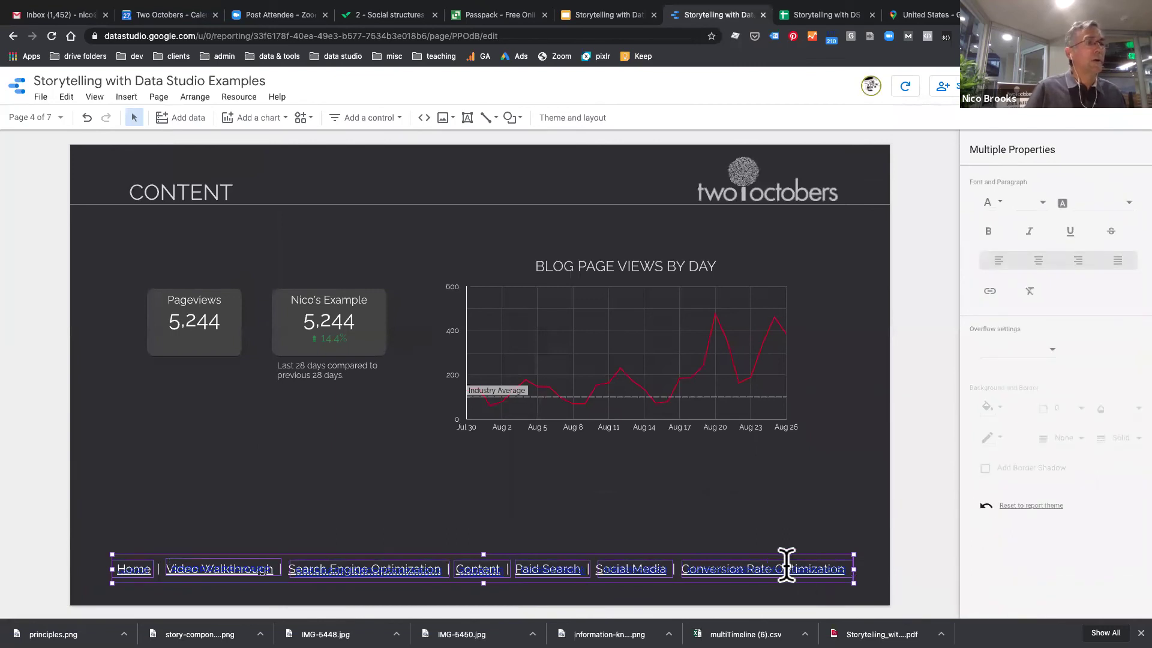
pyautogui.rightClick(795, 562)
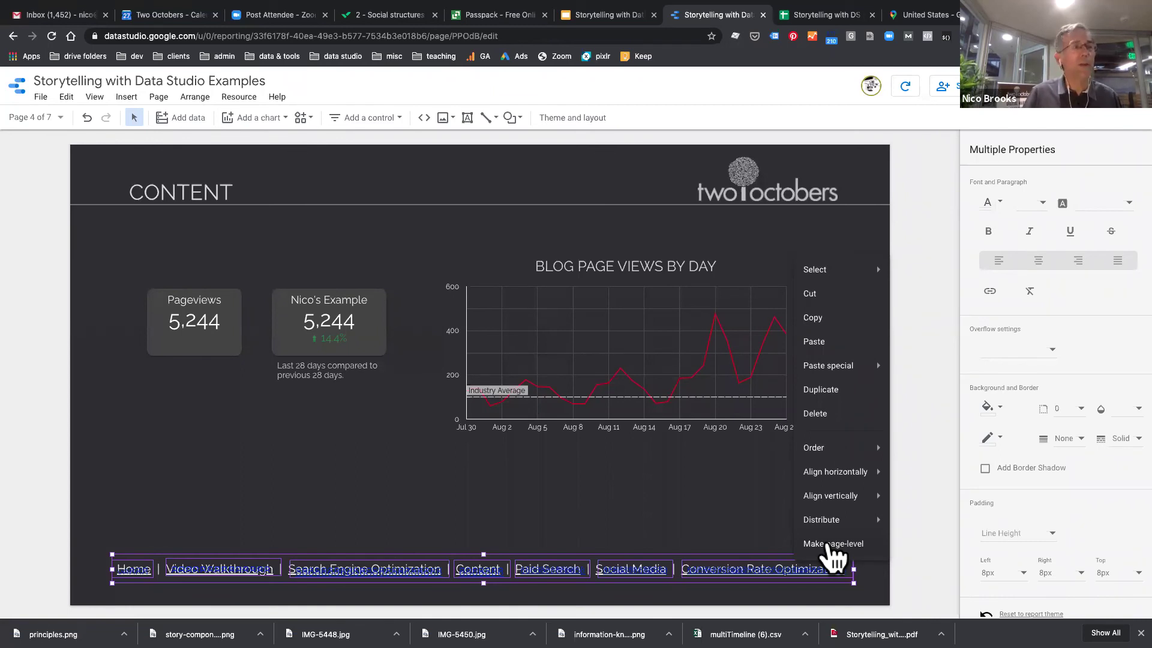
pyautogui.click(624, 481)
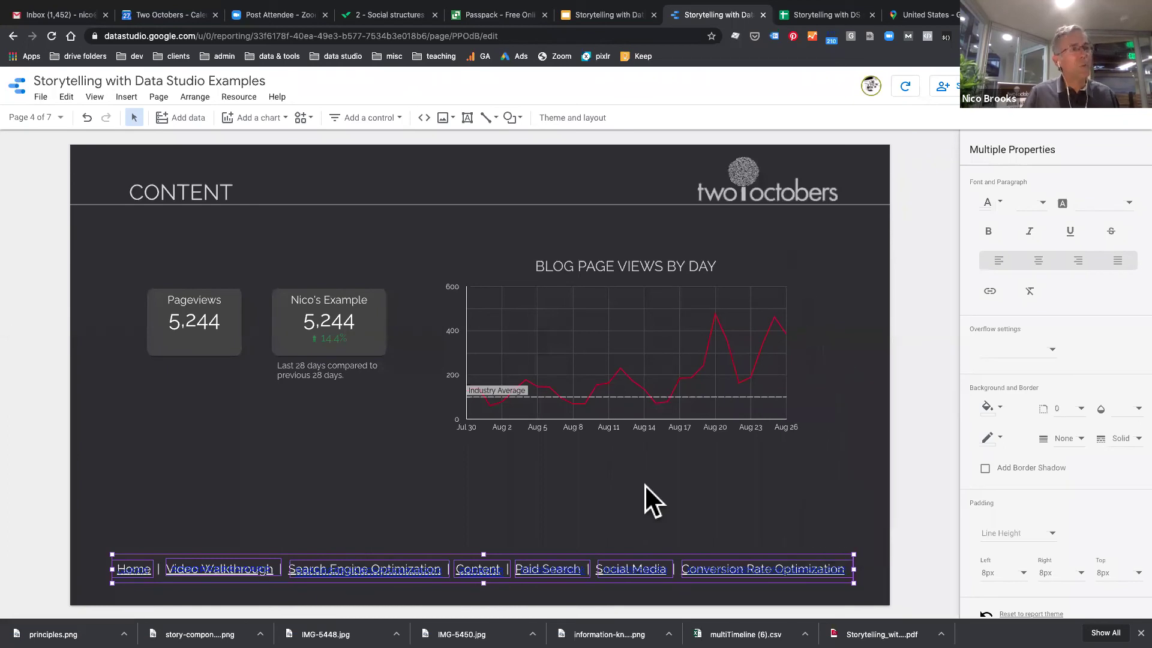
pyautogui.click(644, 484)
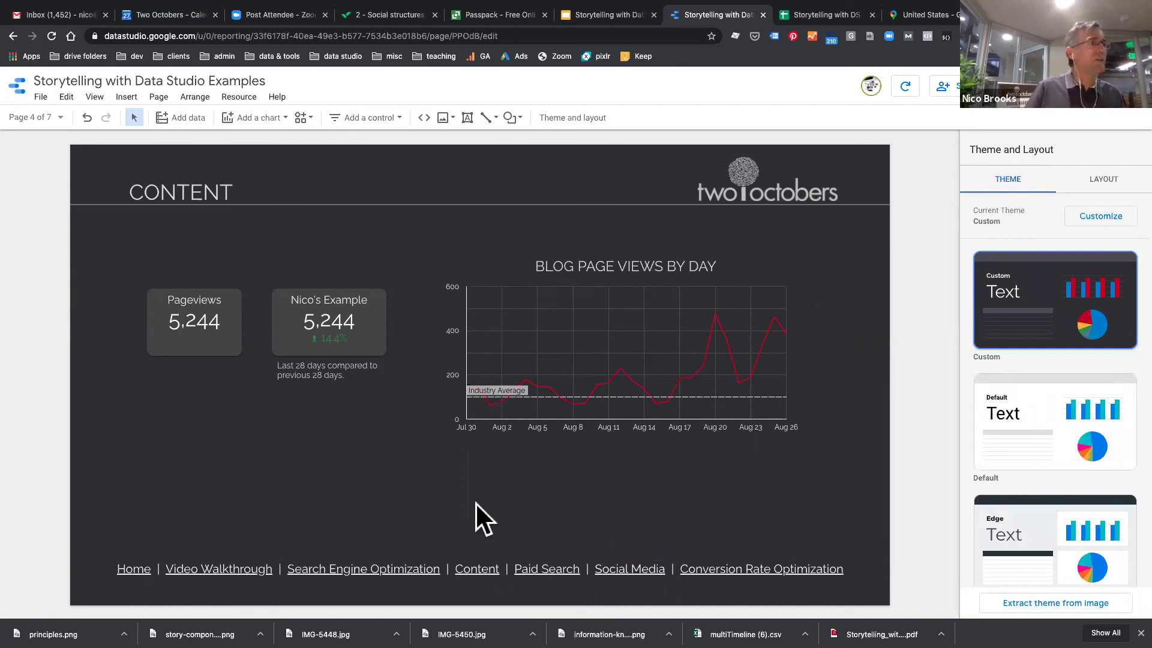
# On the Organic Search page, make the date range control report-level.
pyautogui.scroll(-1, 475, 502)
pyautogui.click(50, 117)
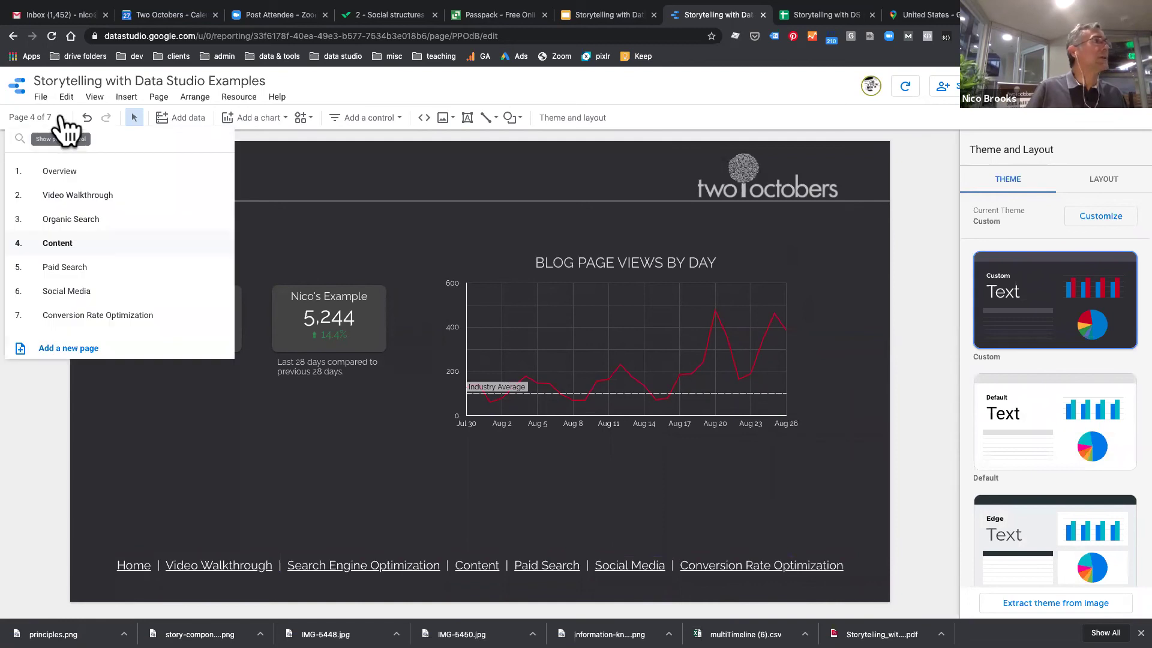
pyautogui.click(91, 221)
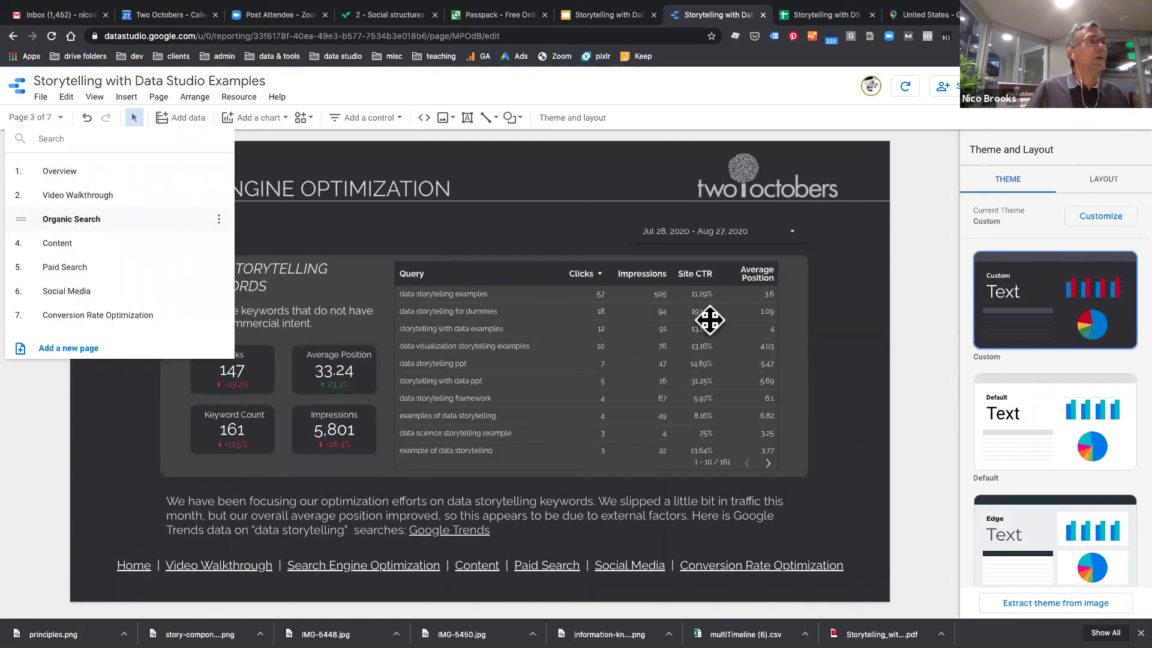
pyautogui.click(748, 231)
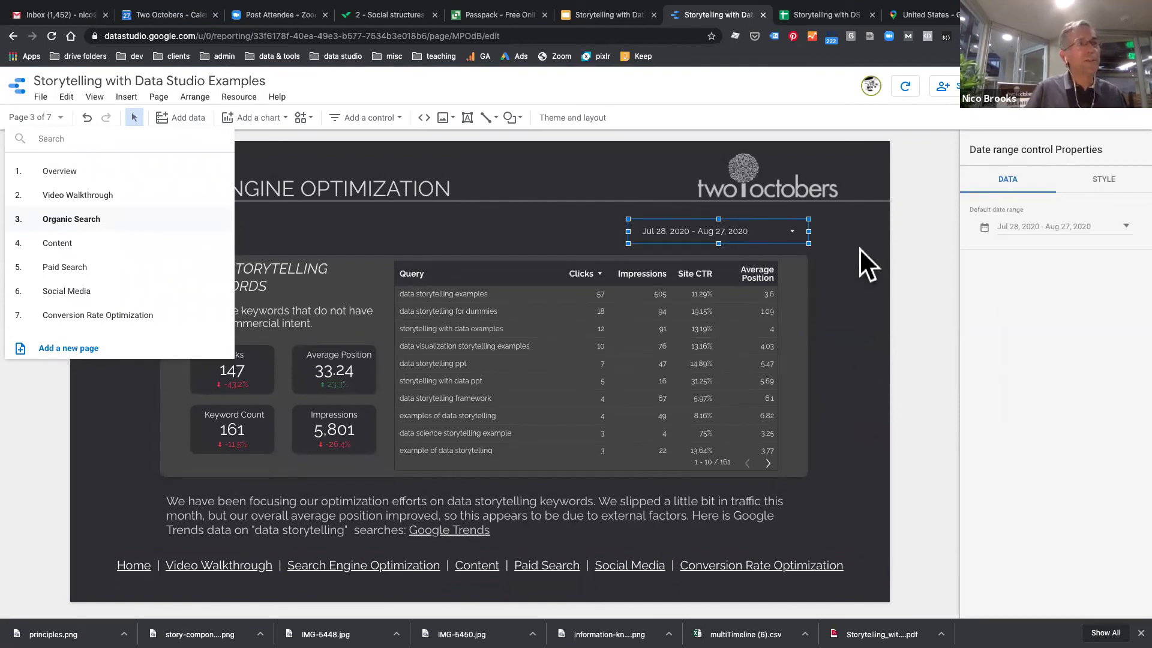
pyautogui.rightClick(766, 231)
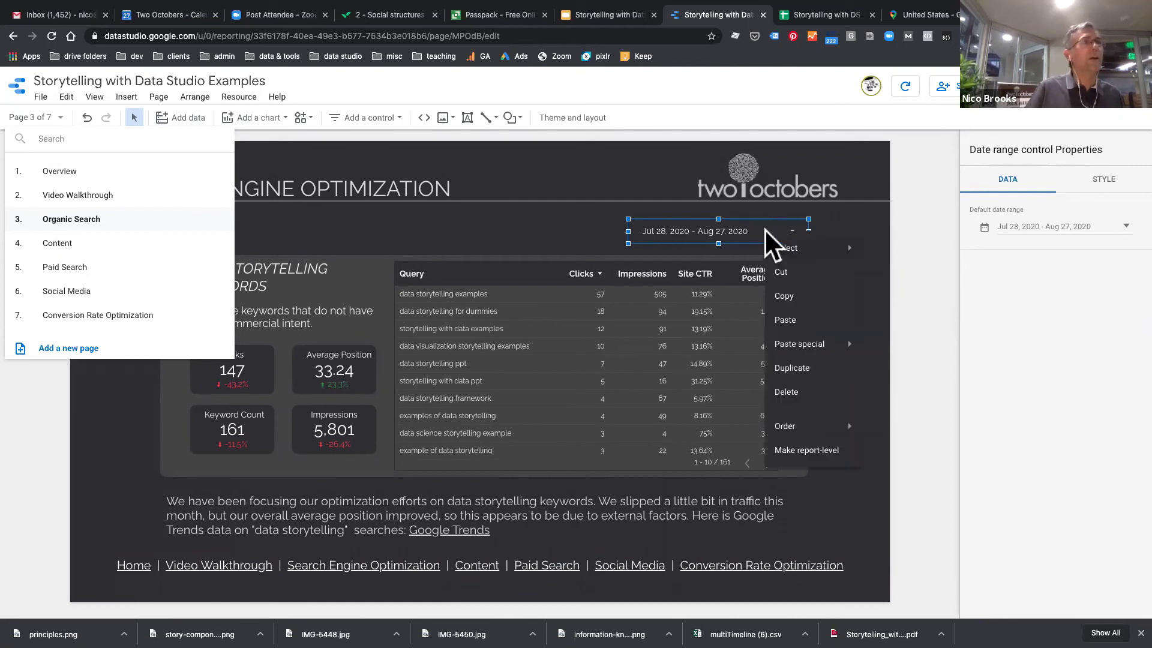
pyautogui.click(806, 451)
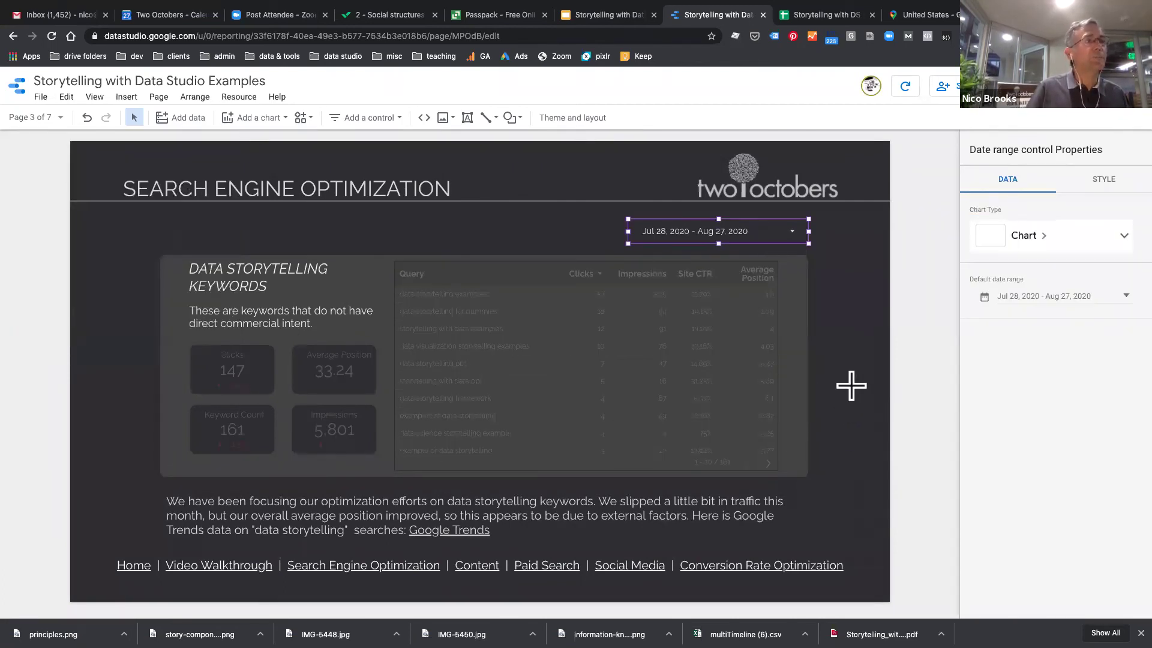
pyautogui.click(807, 359)
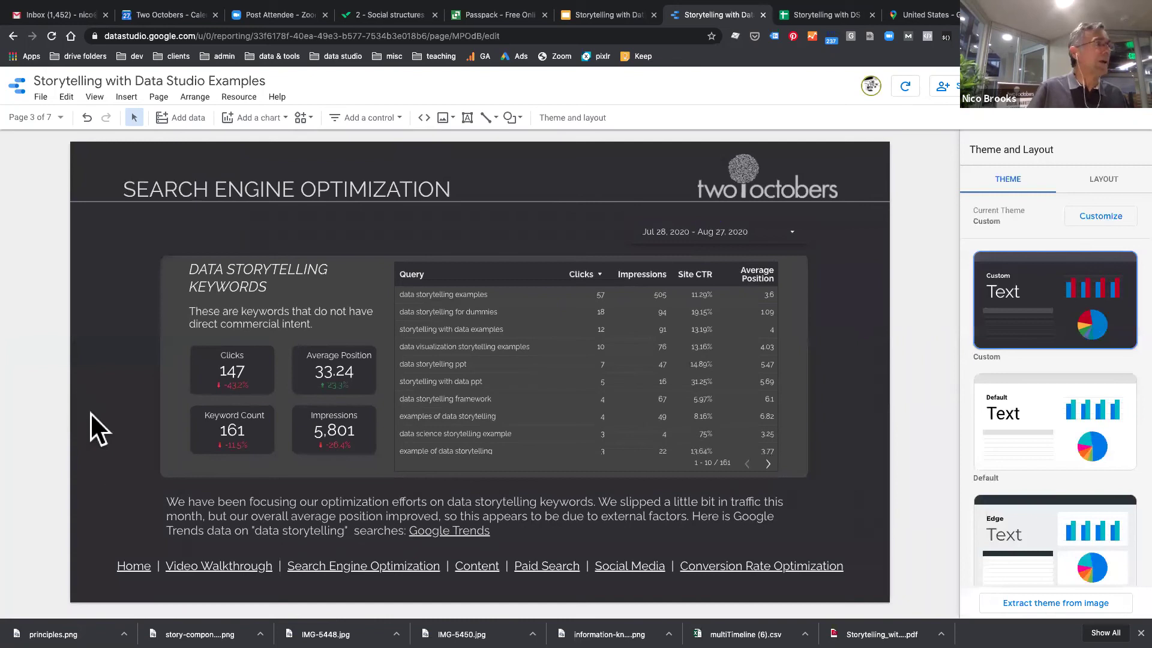
pyautogui.click(48, 120)
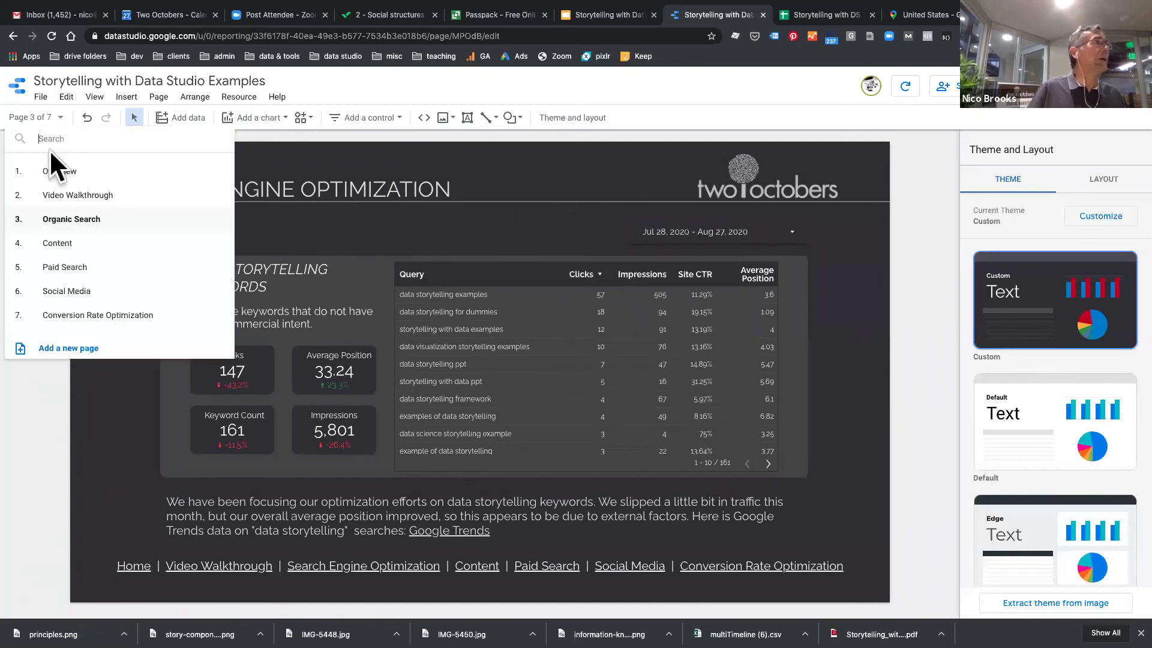
# On the Overview page, draw a dark-filled rectangle over the date range control.
pyautogui.click(60, 173)
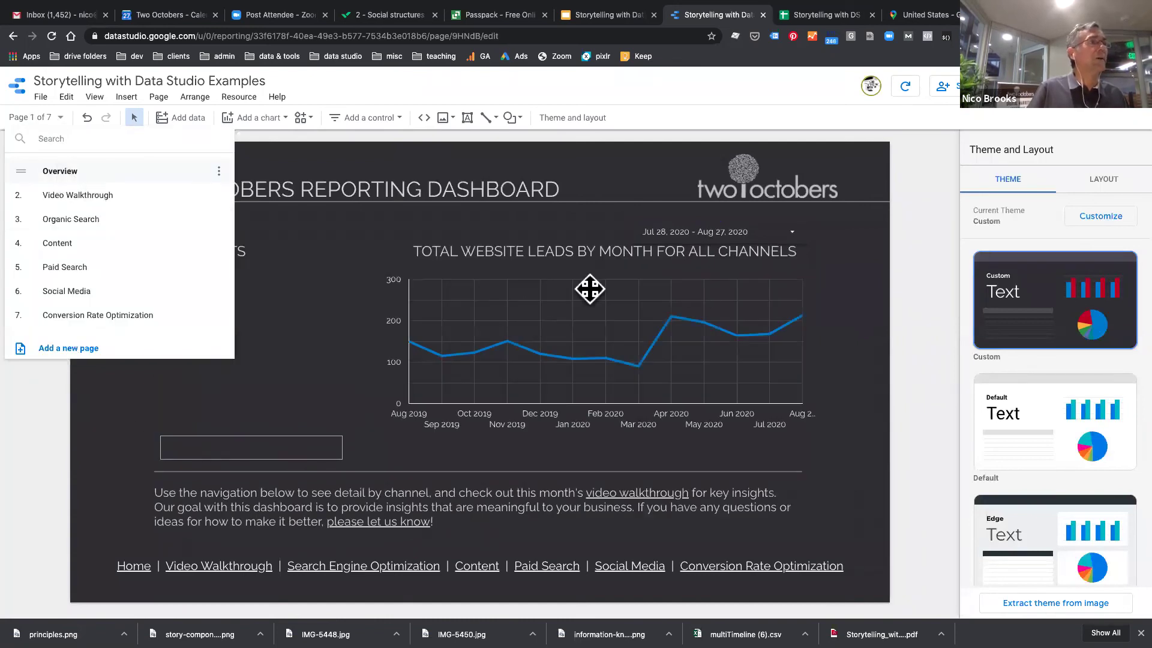
pyautogui.click(856, 305)
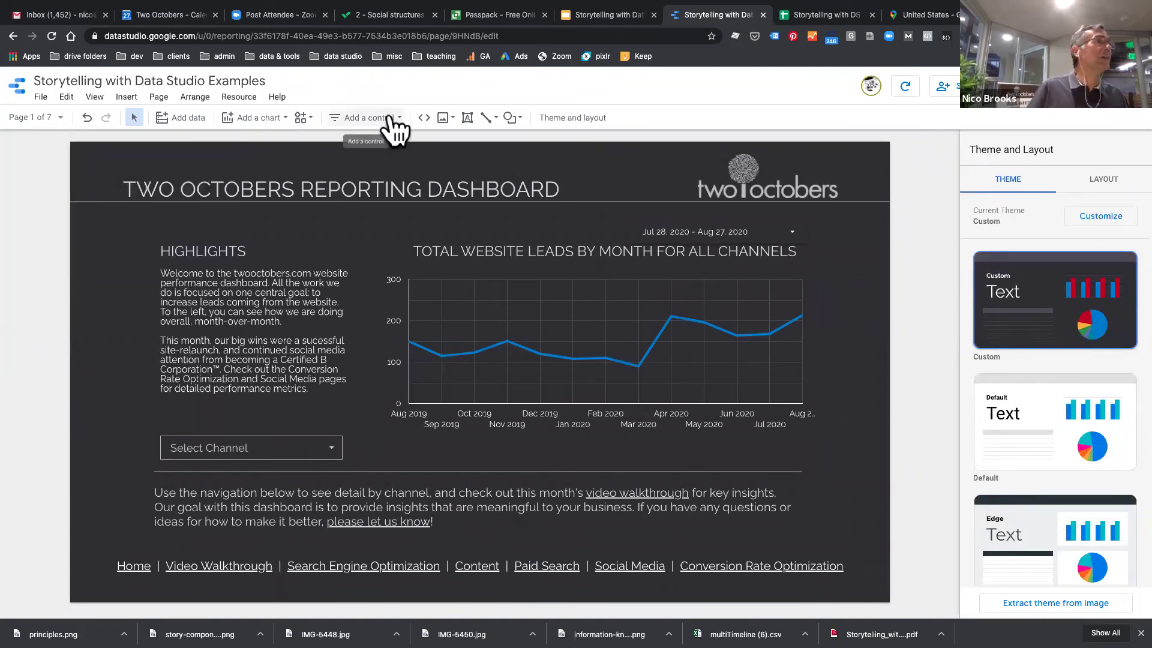
pyautogui.click(469, 120)
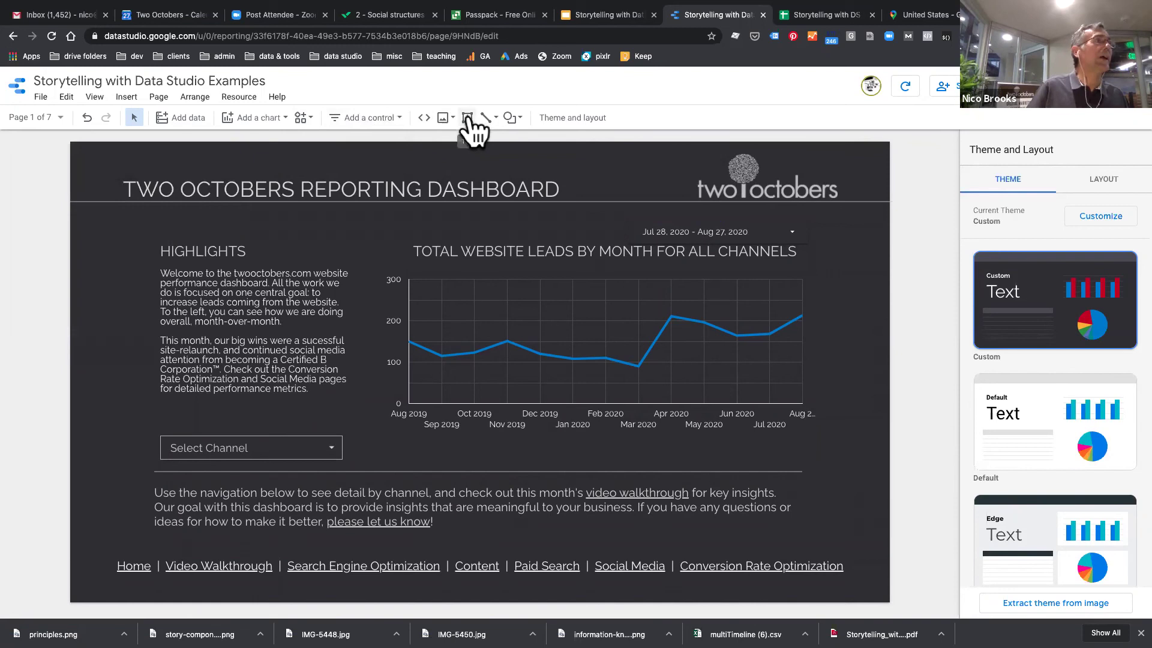
pyautogui.click(513, 118)
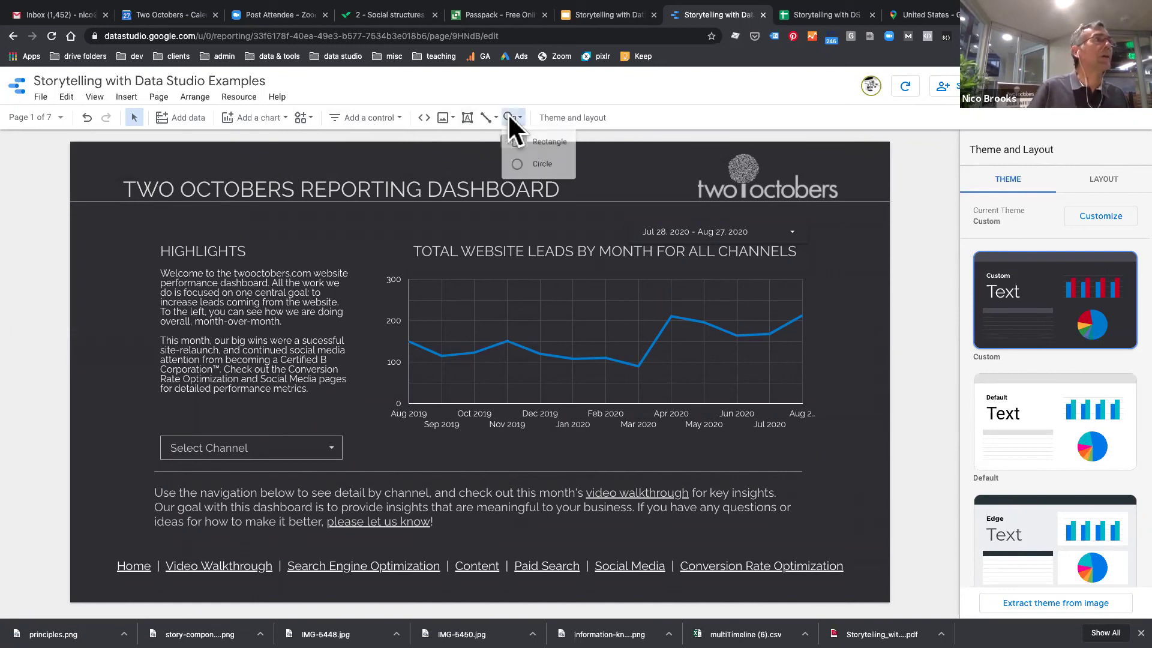
pyautogui.click(538, 167)
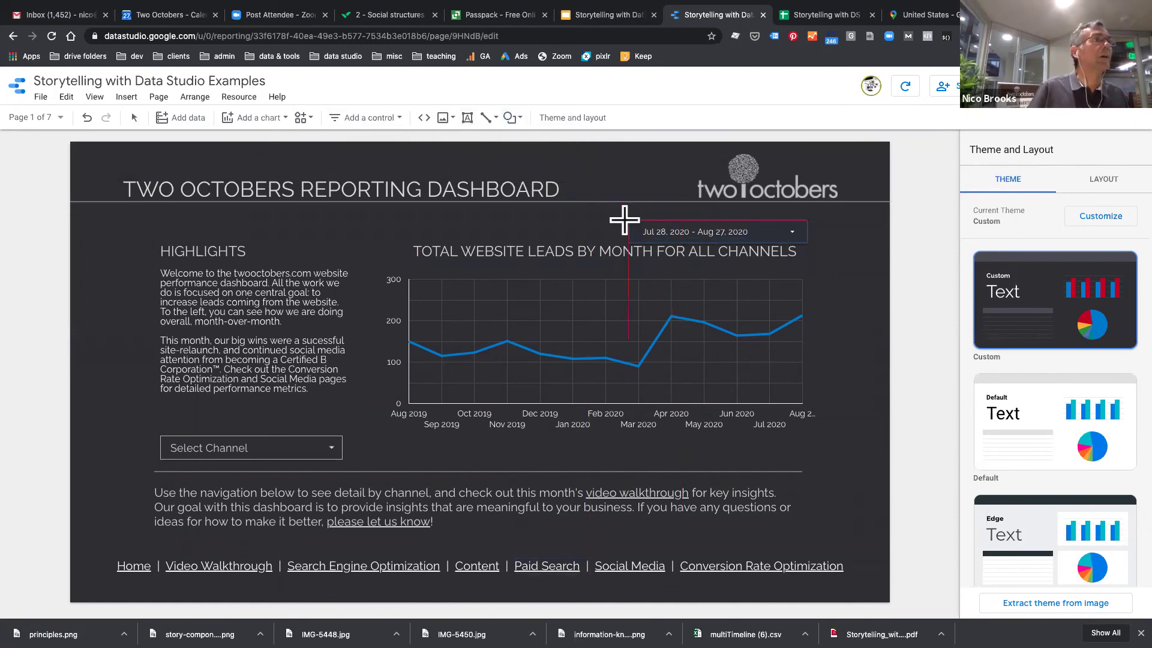
pyautogui.moveTo(668, 231); pyautogui.dragTo(827, 244)
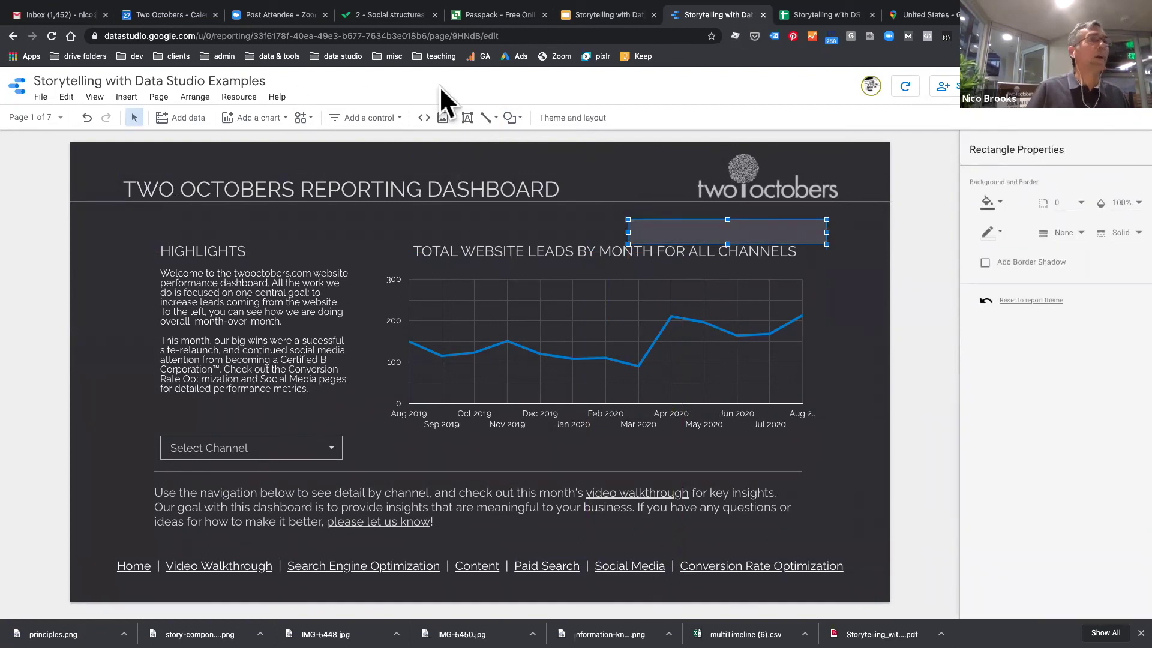
pyautogui.click(999, 203)
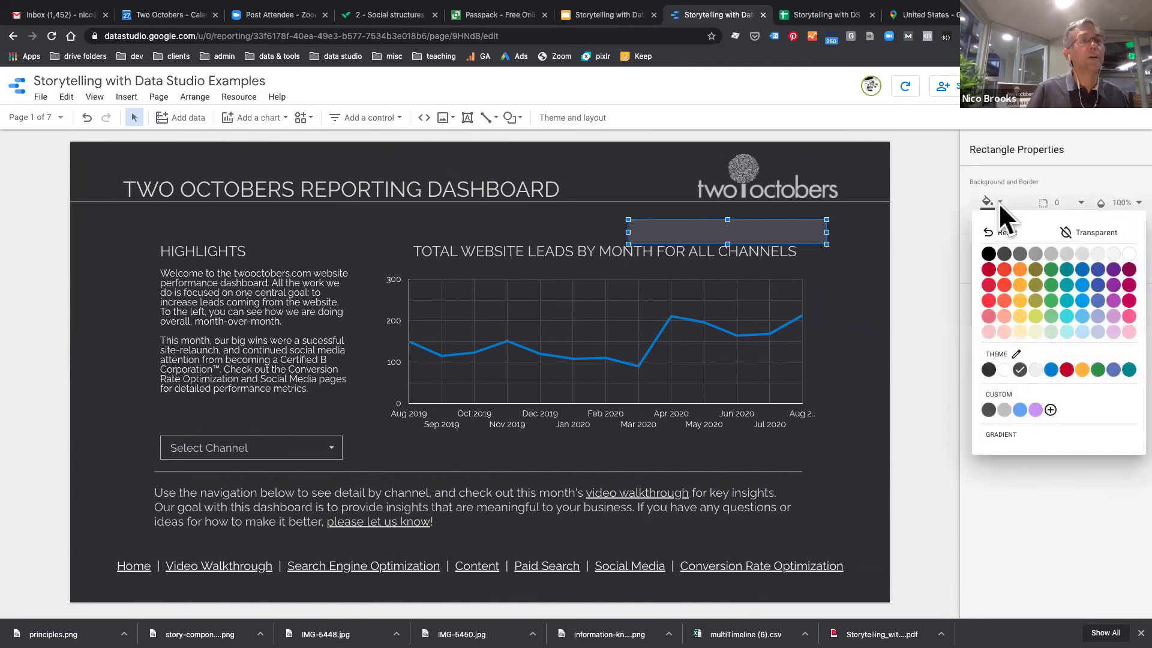
pyautogui.click(988, 370)
pyautogui.click(863, 351)
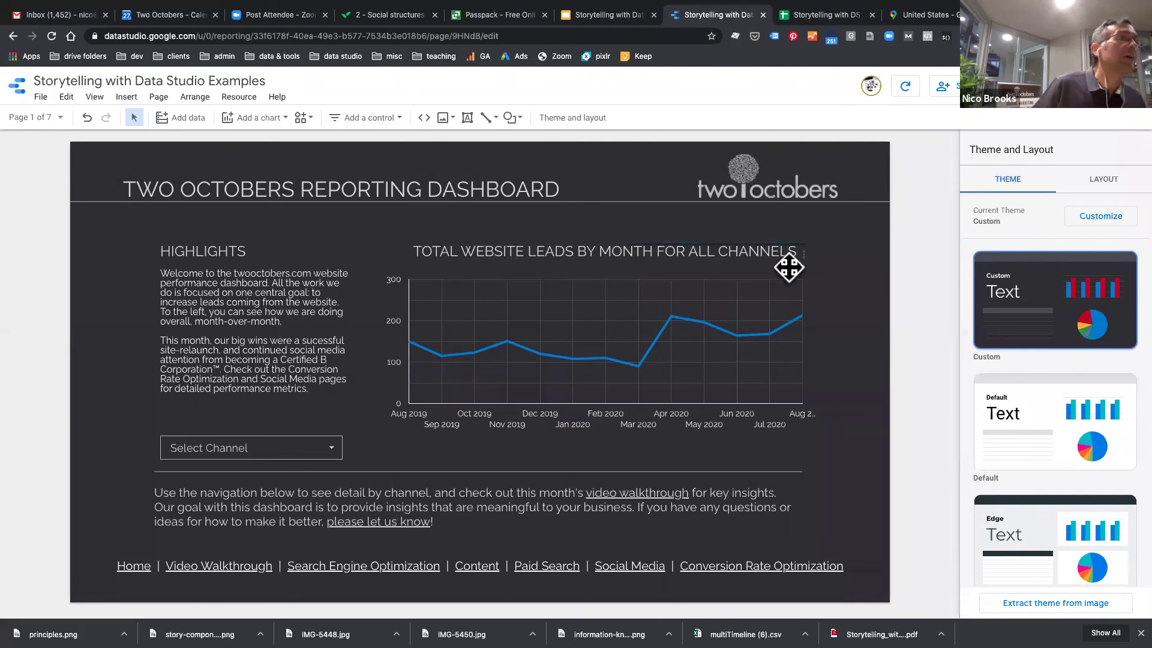
# Widen the dark rectangle slightly, then remove it to reveal the Jul 28 – Aug 27, 2020 control.
pyautogui.click(729, 229)
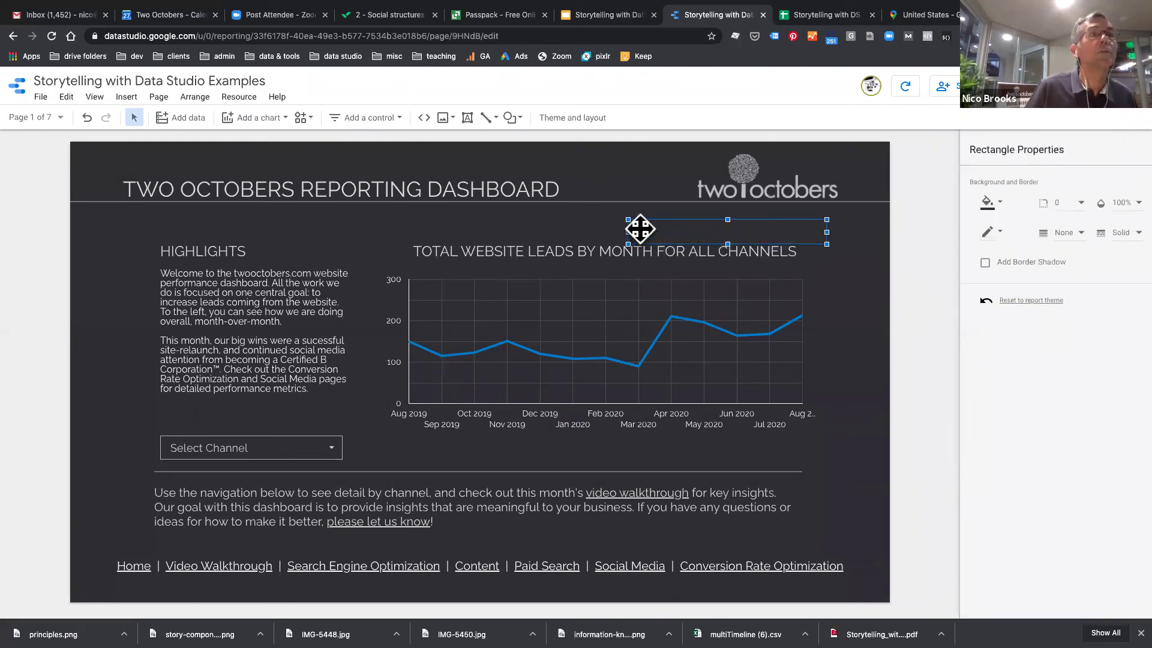
pyautogui.moveTo(628, 232); pyautogui.dragTo(621, 232)
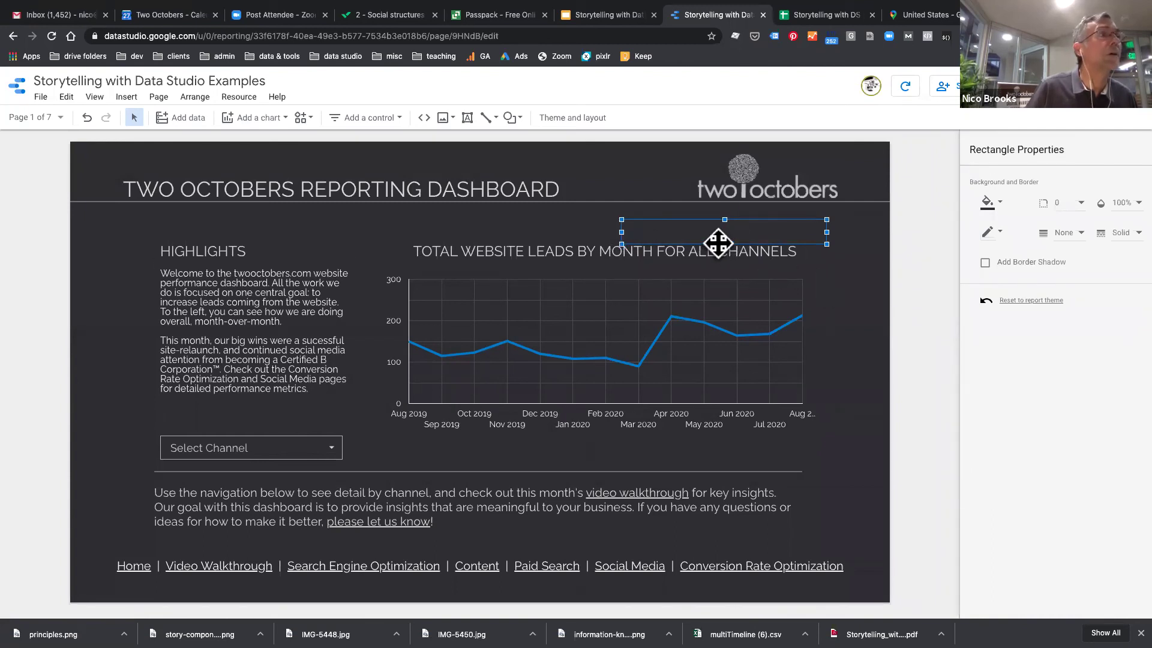
pyautogui.click(856, 300)
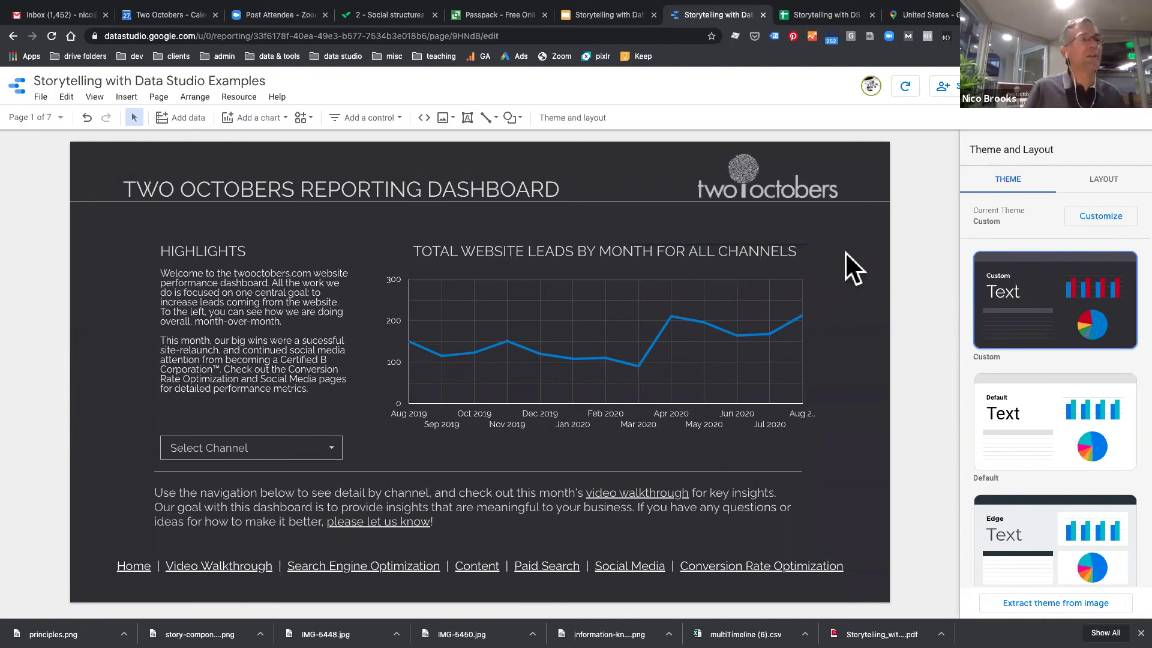
pyautogui.click(714, 229)
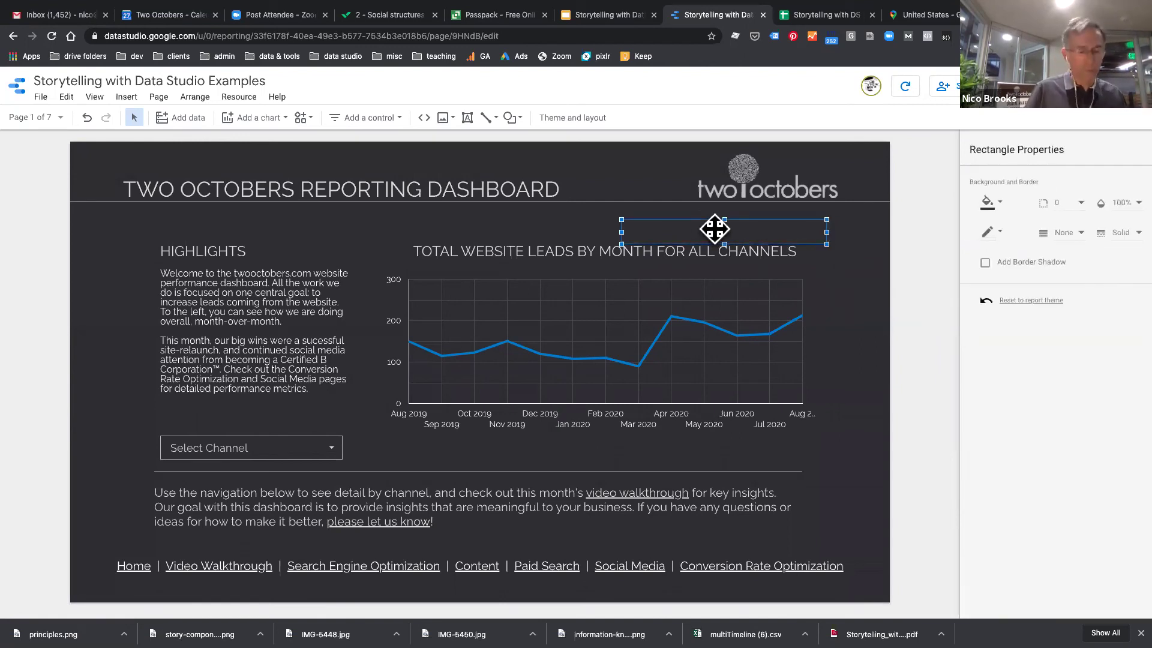
pyautogui.press('Escape')
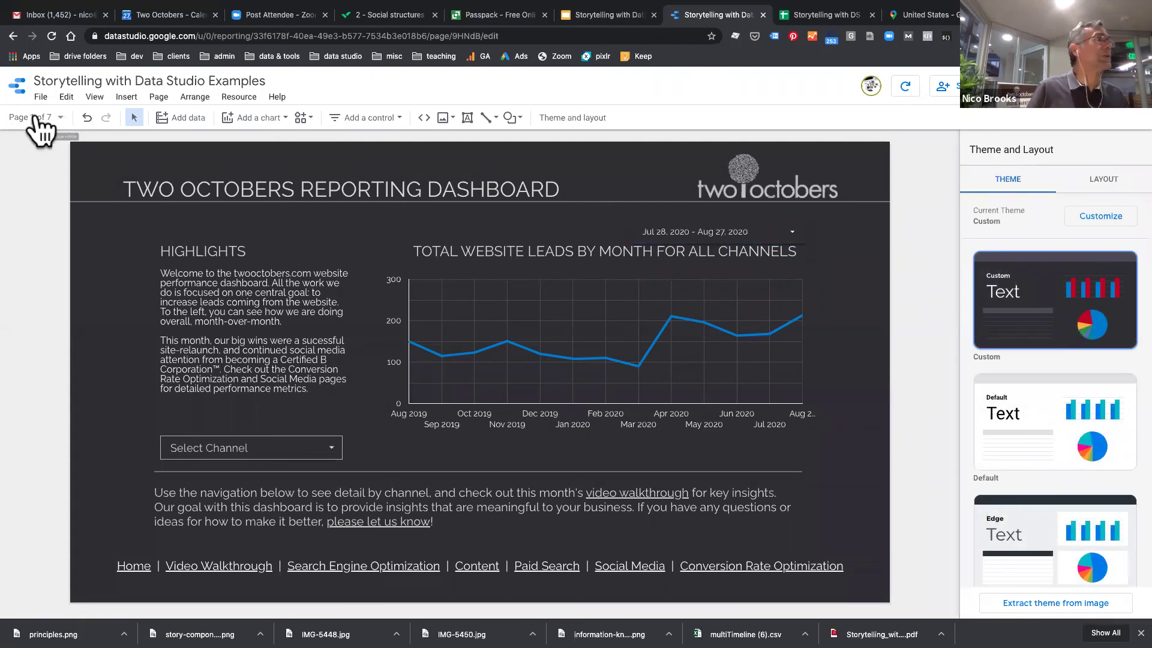
# Make the Organic Search date range control page-level, then go to the Video Walkthrough page.
pyautogui.click(36, 118)
pyautogui.click(72, 220)
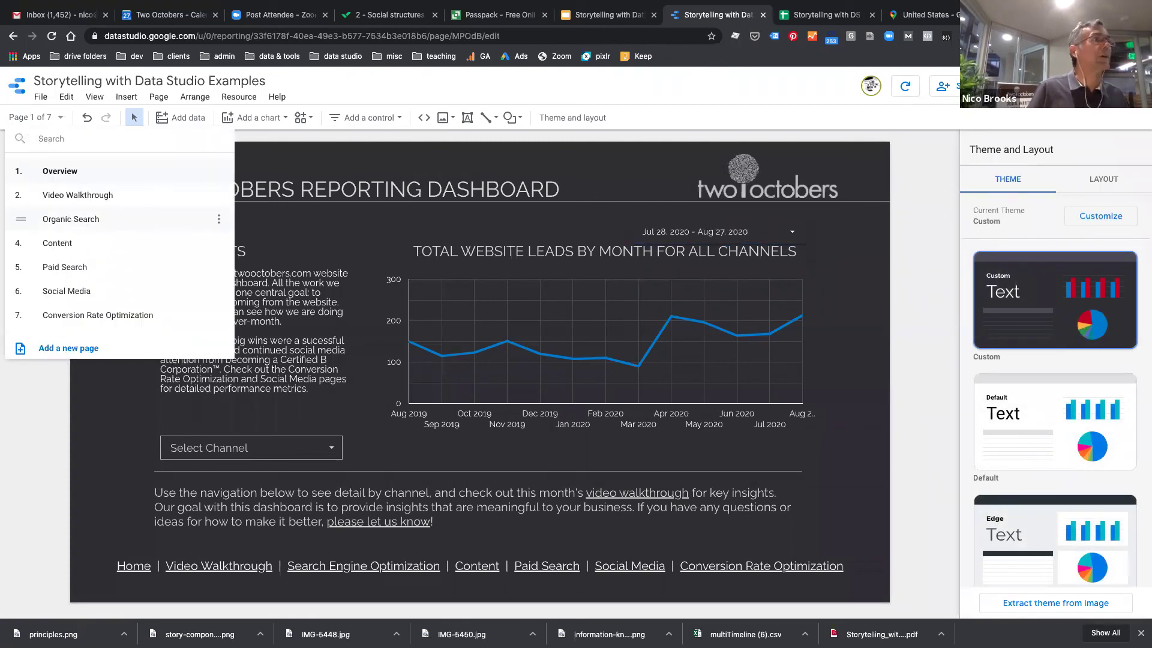
pyautogui.click(723, 233)
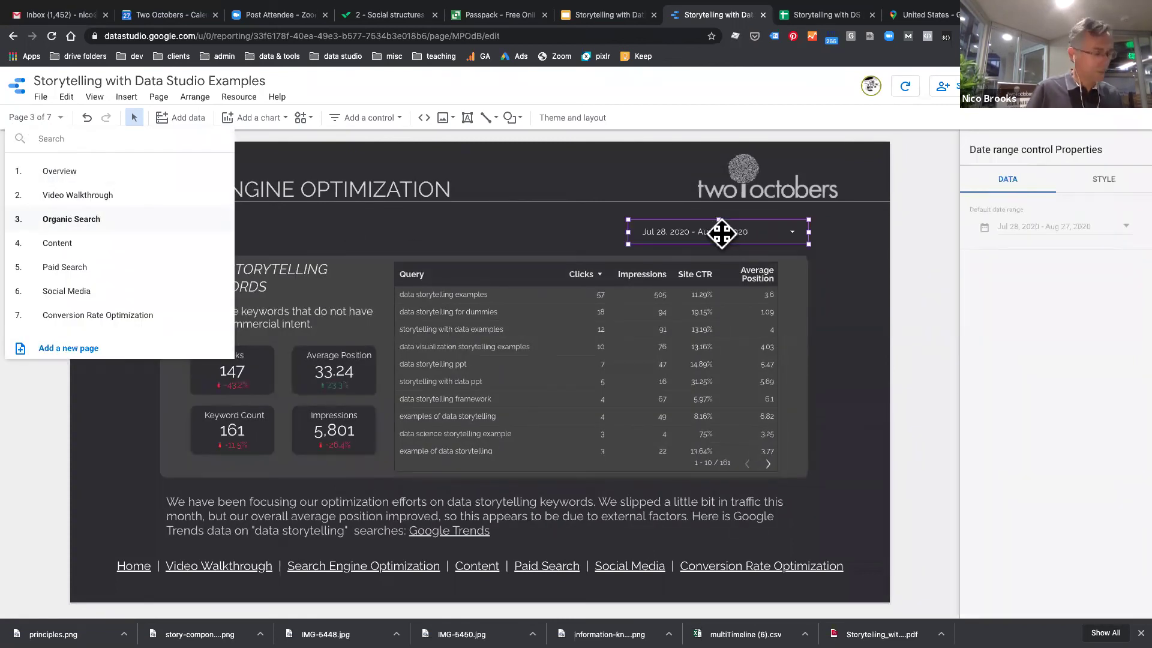
pyautogui.rightClick(723, 233)
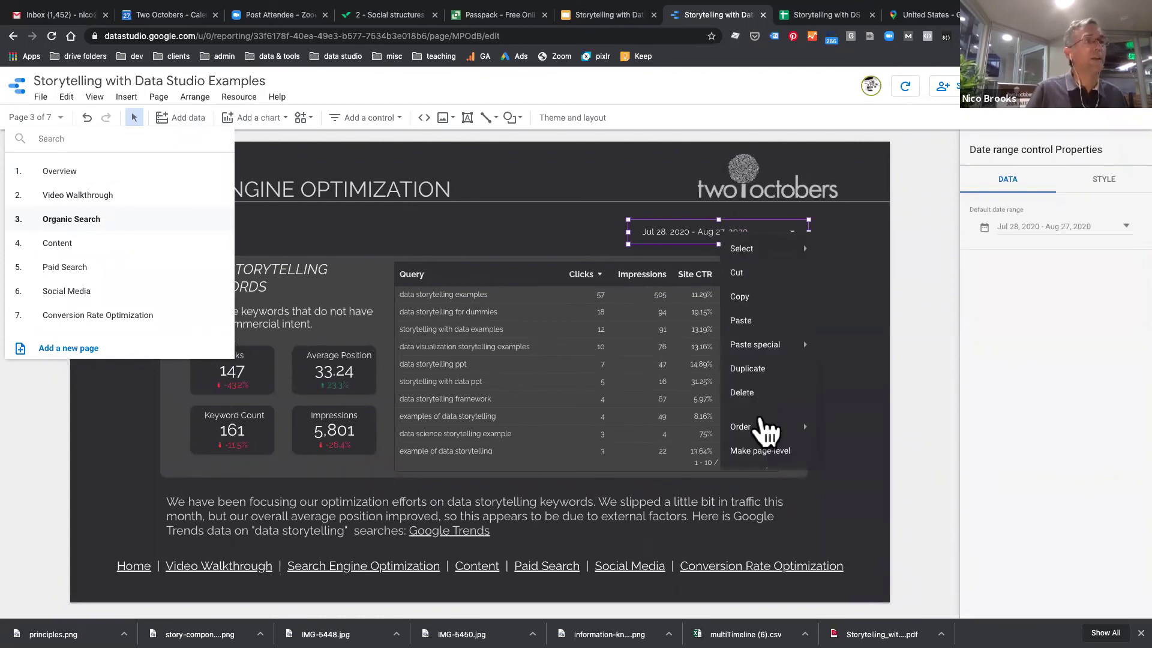
pyautogui.click(759, 451)
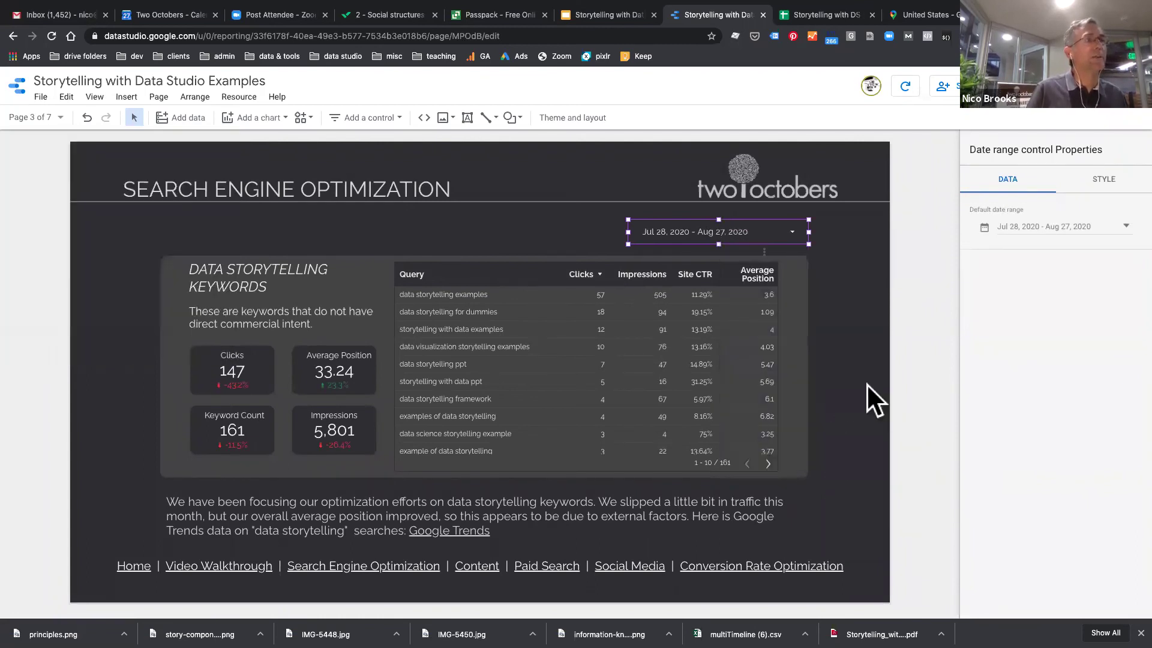
pyautogui.click(58, 118)
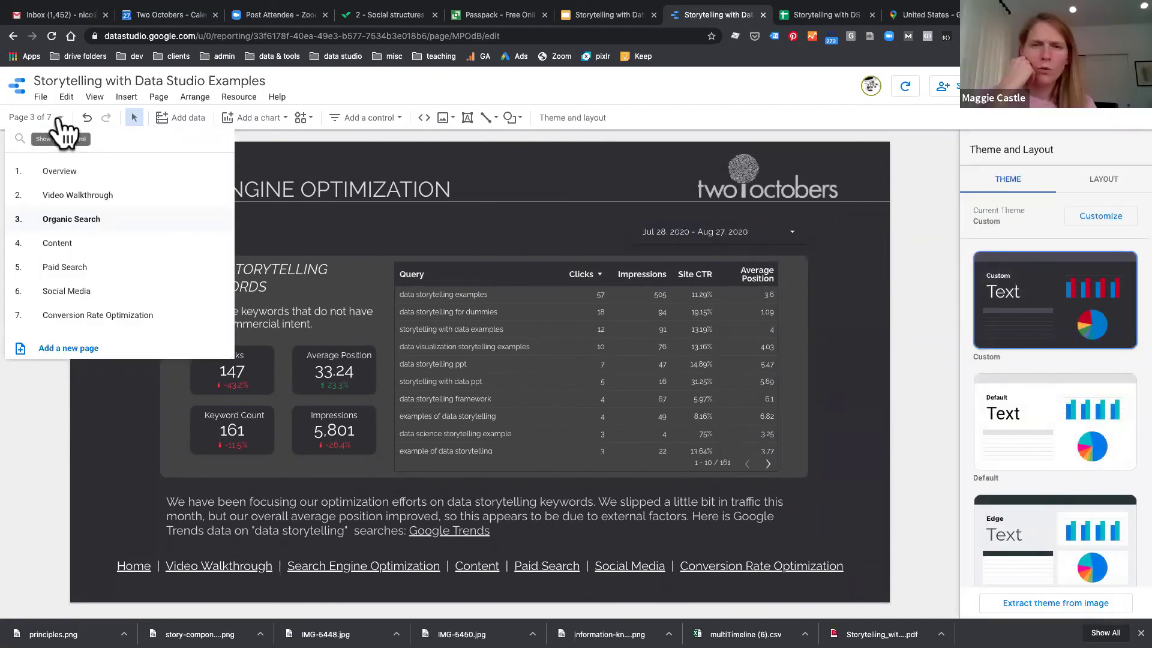
pyautogui.click(86, 197)
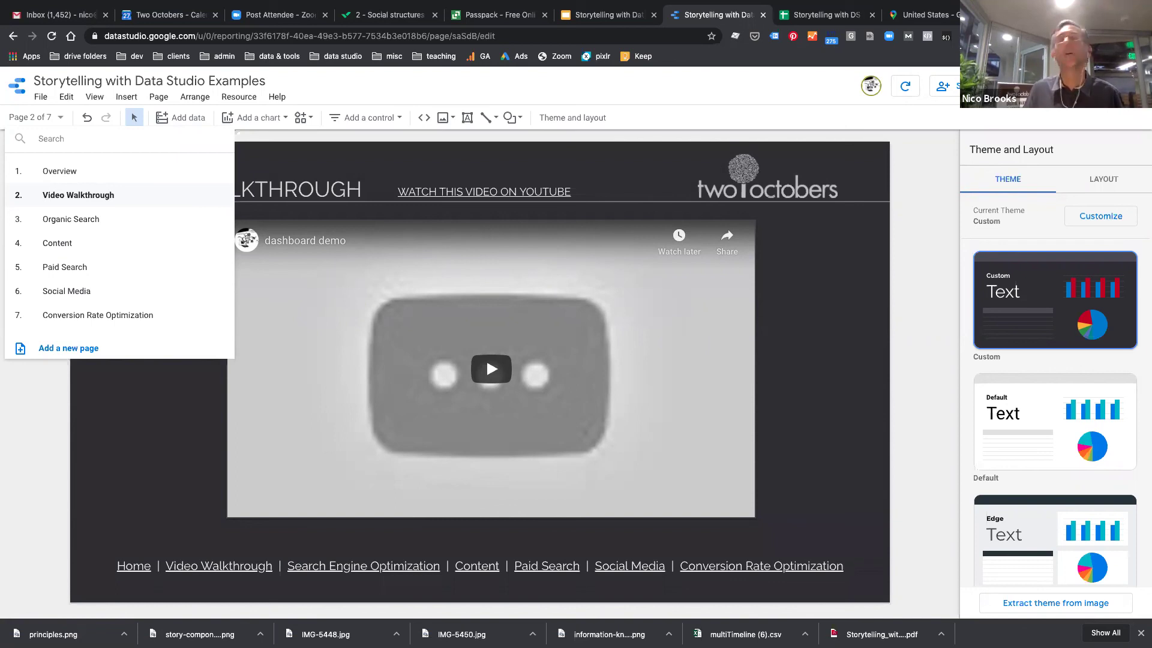
# Preview the report in view mode on the Video Walkthrough page.
pyautogui.click(845, 335)
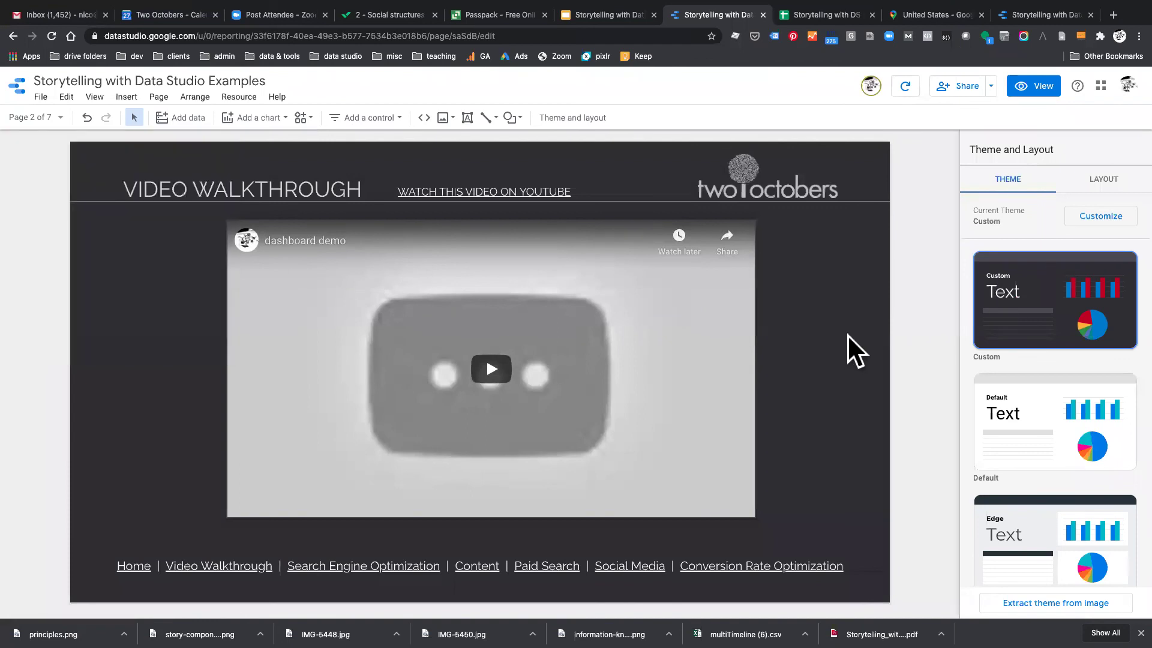
pyautogui.click(487, 369)
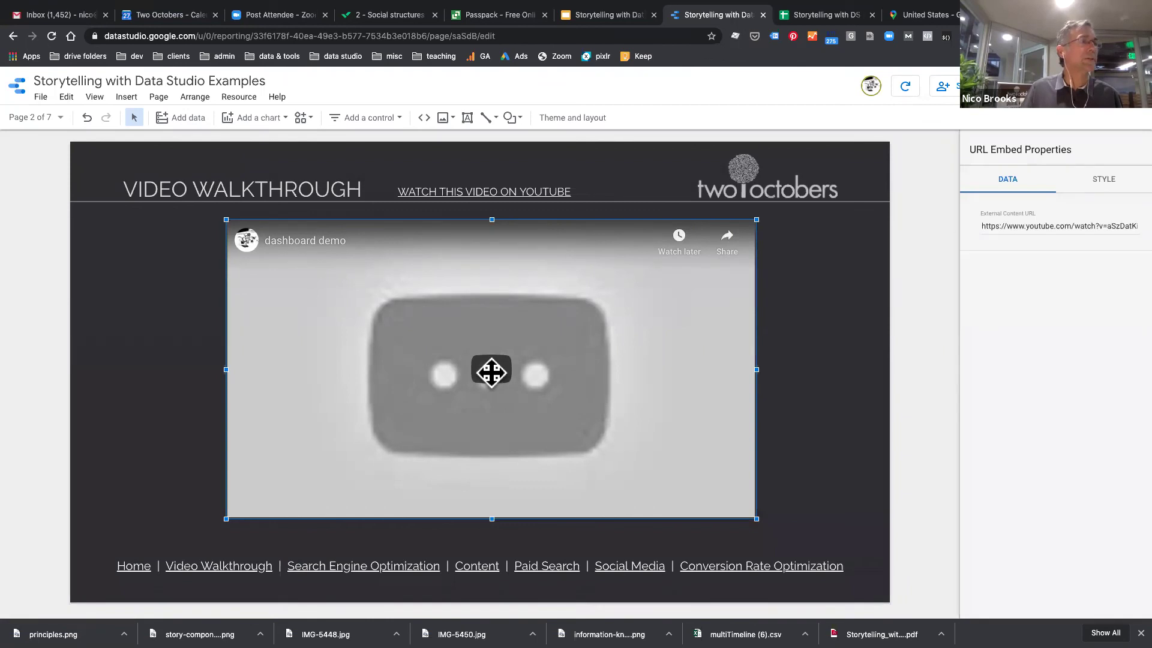
pyautogui.hotkey('alt', 'Left')
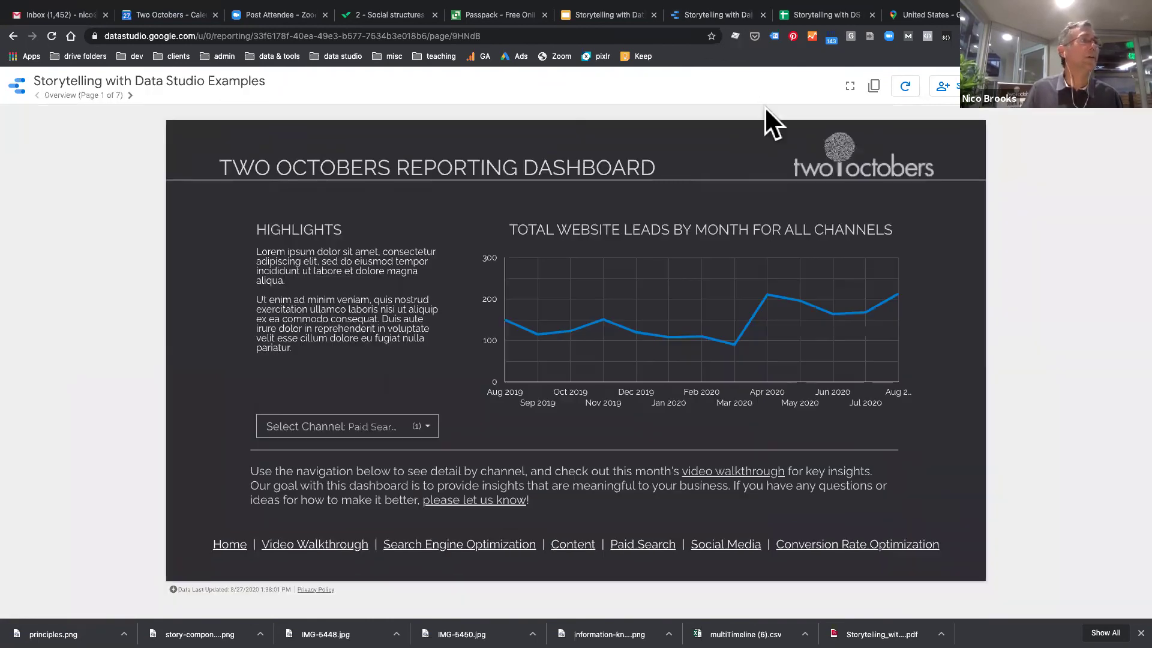
pyautogui.click(94, 96)
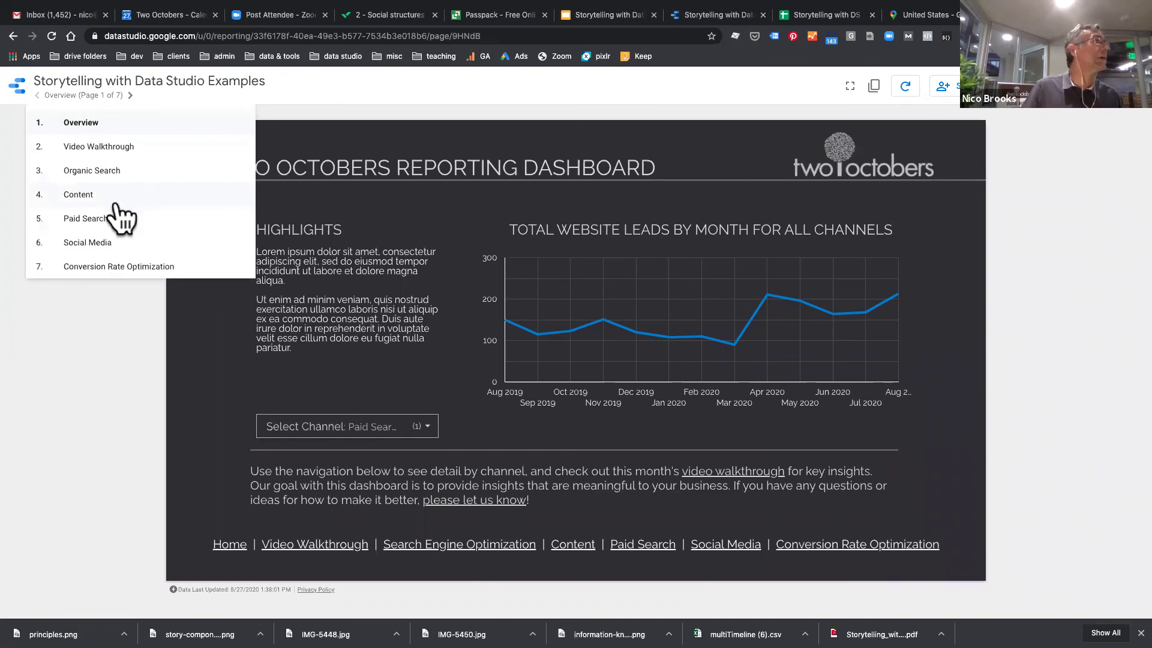
pyautogui.click(106, 147)
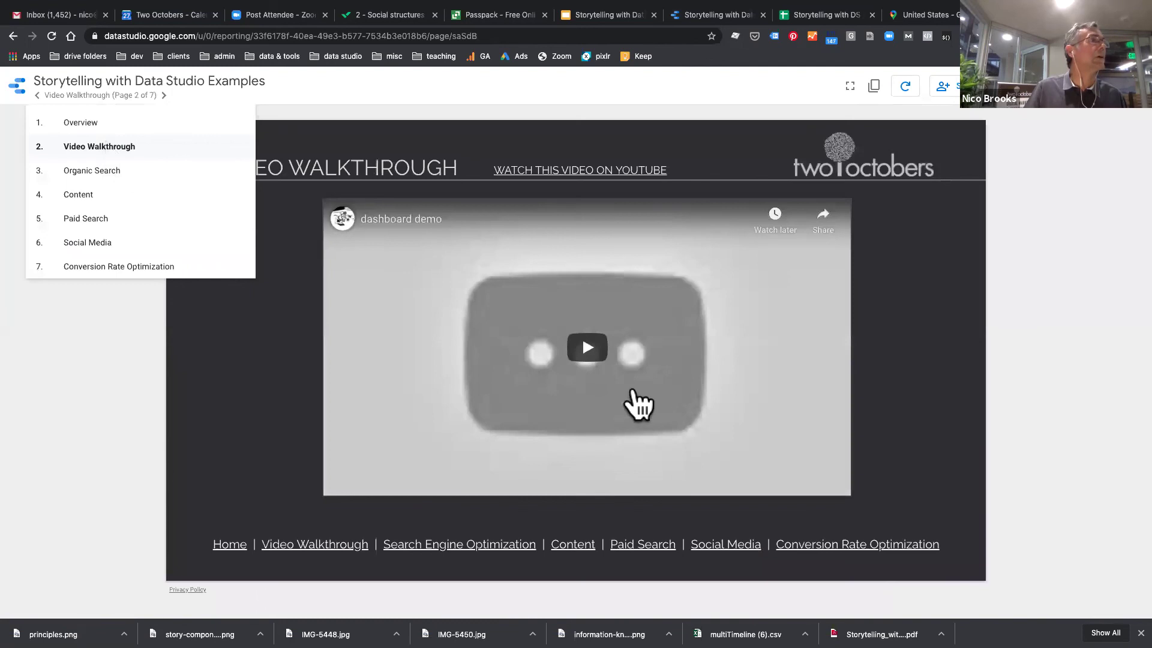
# Play and pause the embedded walkthrough video, then open it on YouTube.
pyautogui.click(588, 346)
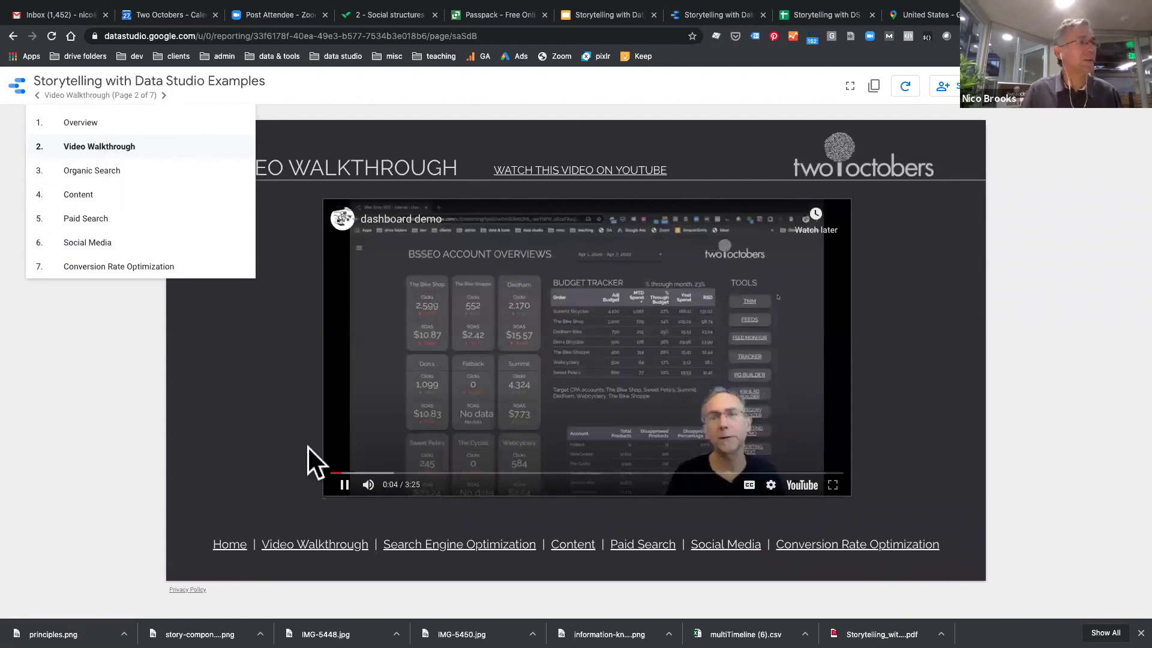
pyautogui.click(344, 484)
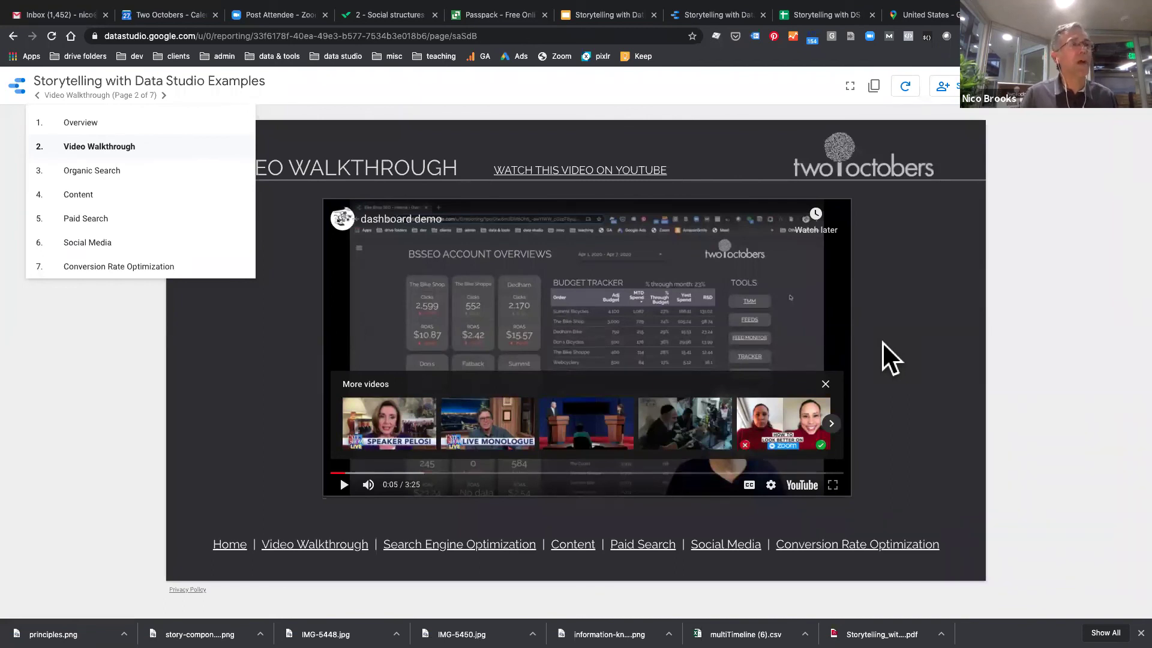
pyautogui.click(596, 169)
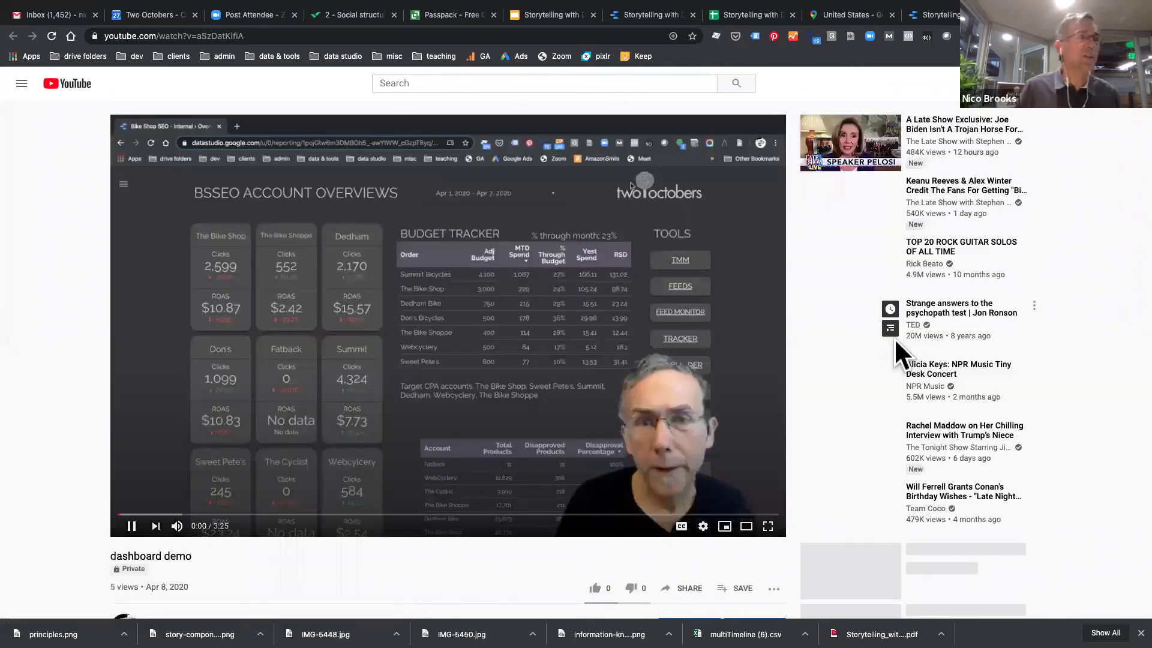
# Pause the dashboard demo on YouTube and close its tab.
pyautogui.click(133, 527)
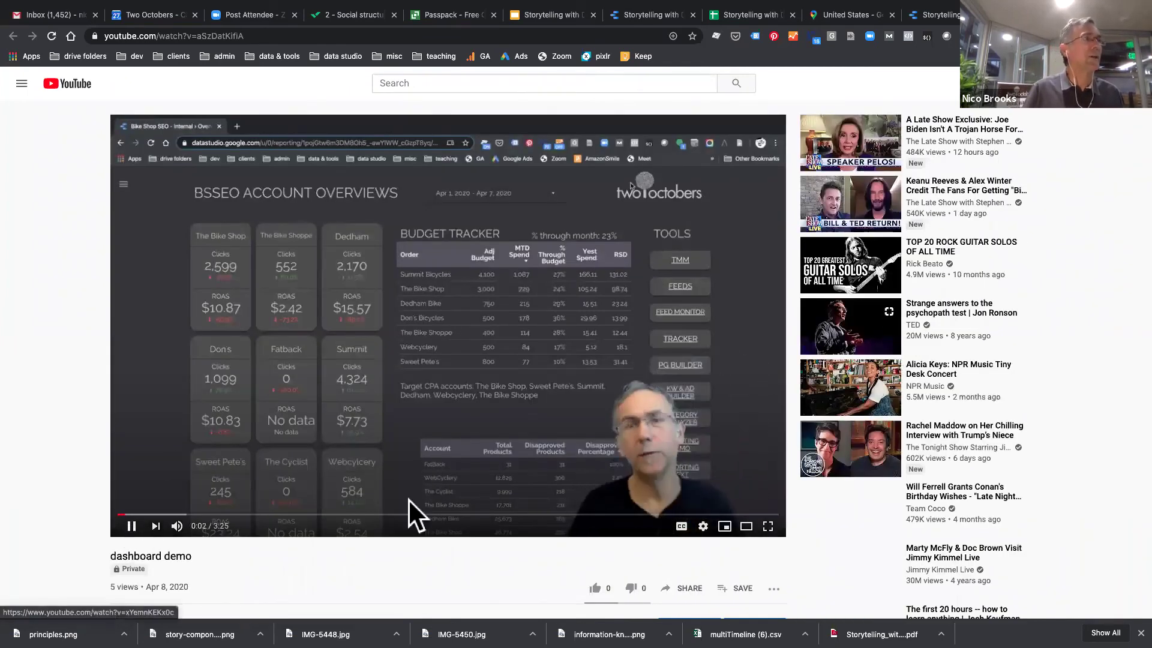
pyautogui.scroll(-1, 1124, 185)
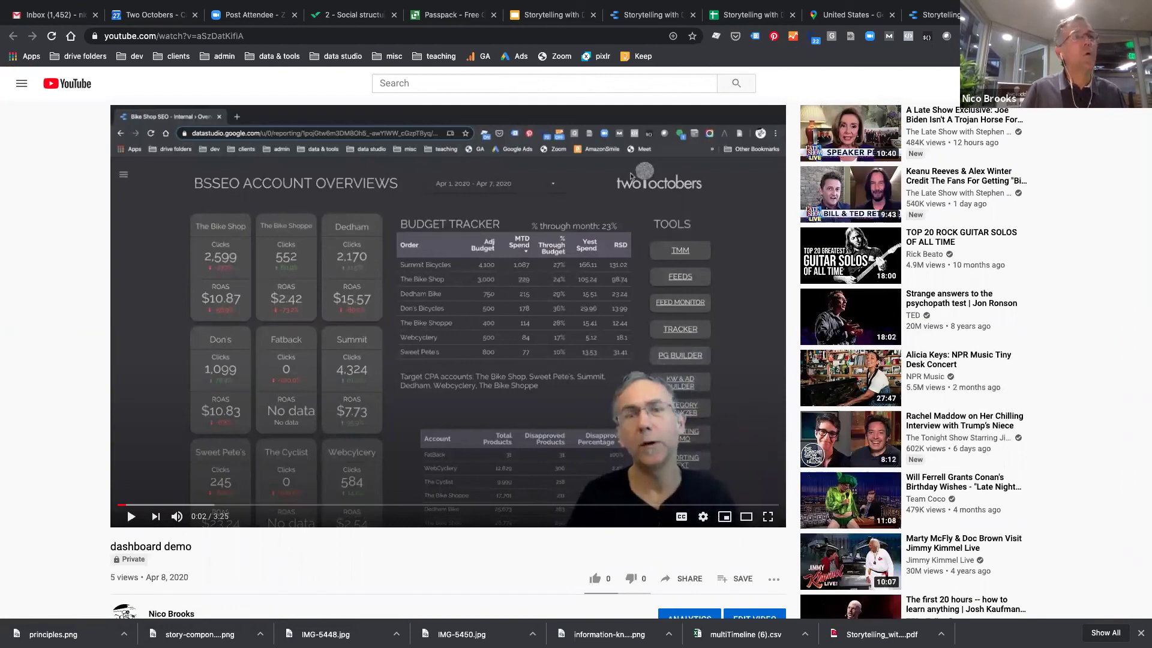
pyautogui.hotkey('ctrl', 'w')
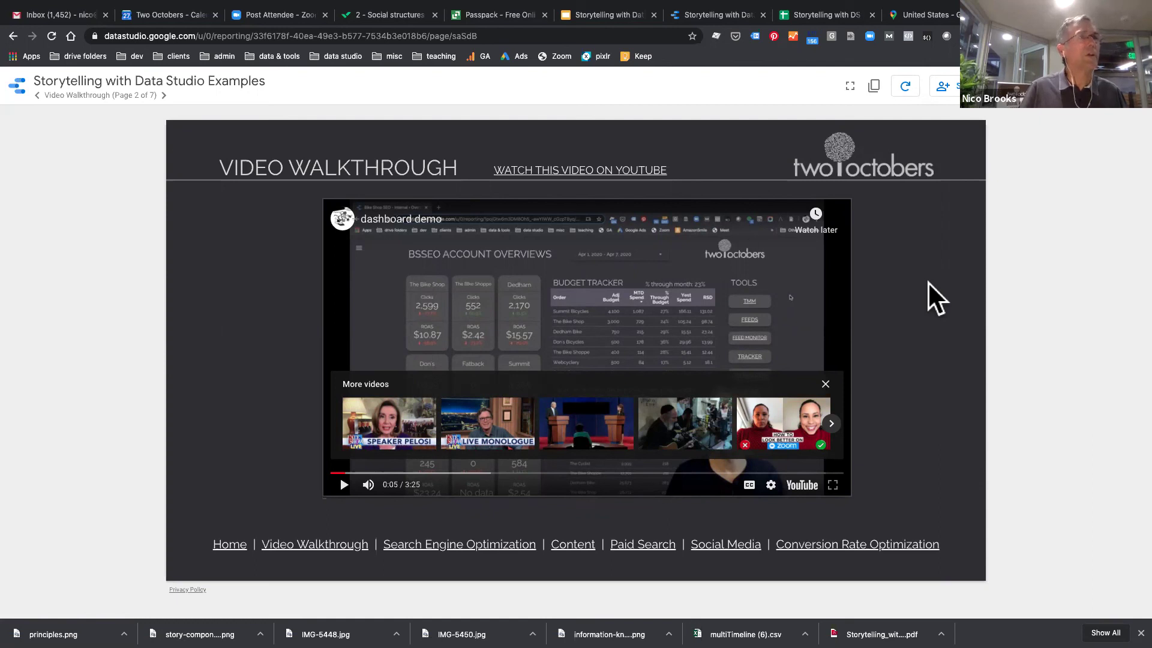
# View the Conversion Rate Optimization and Overview pages, then switch to the Google Slides presentation.
pyautogui.click(102, 96)
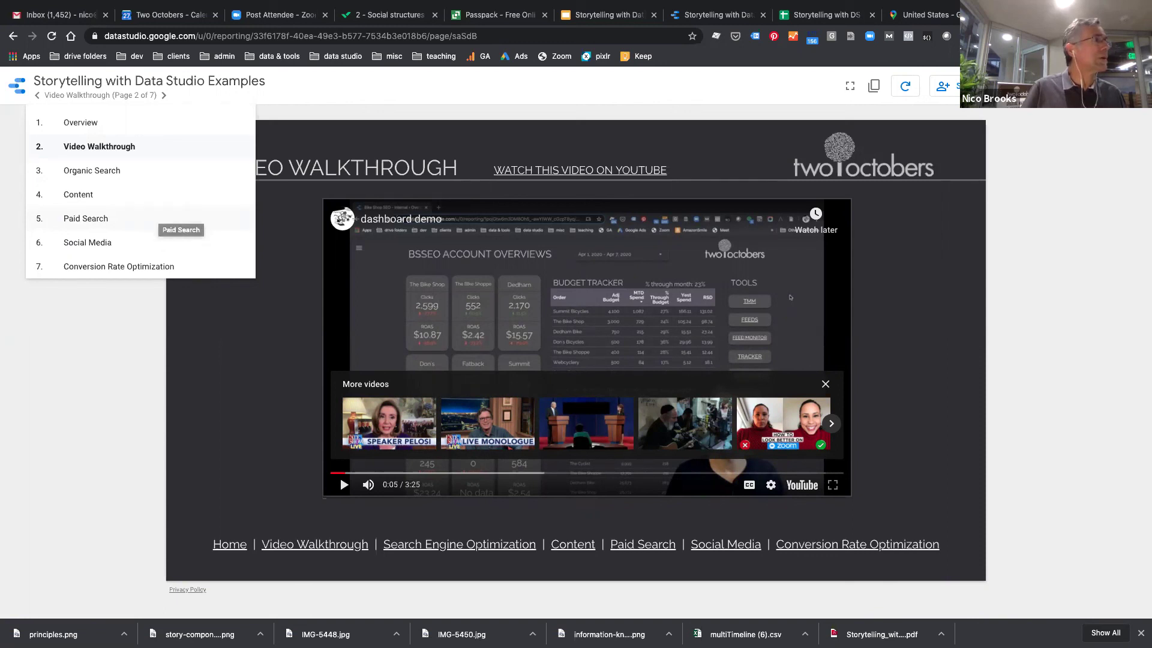
pyautogui.click(124, 267)
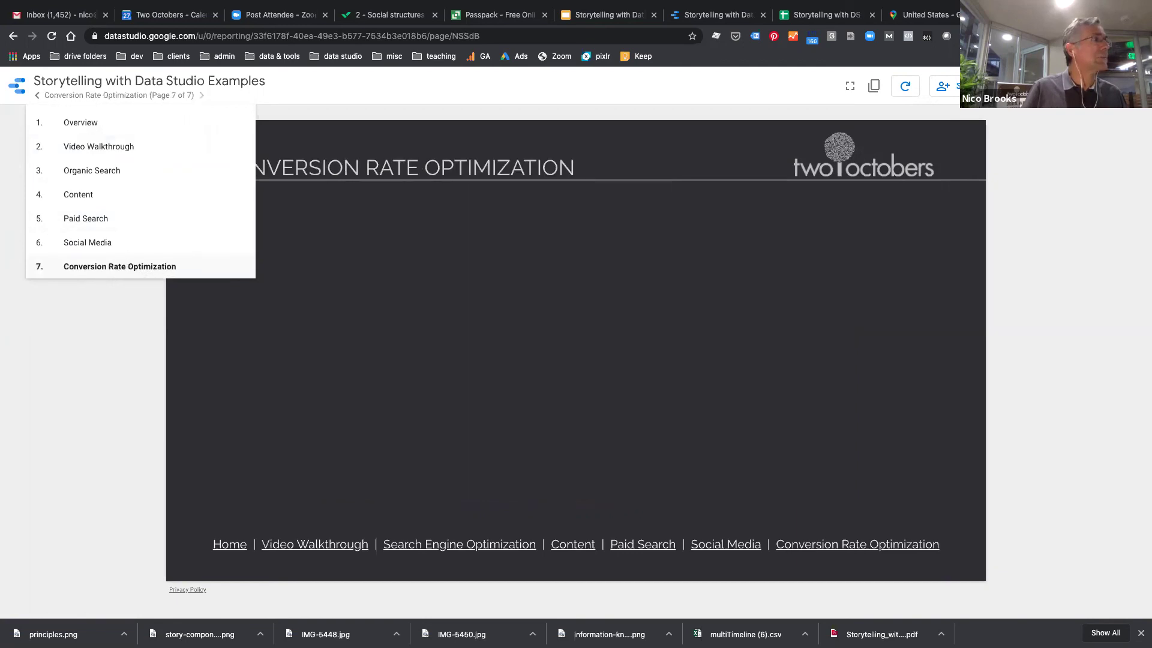
pyautogui.click(83, 123)
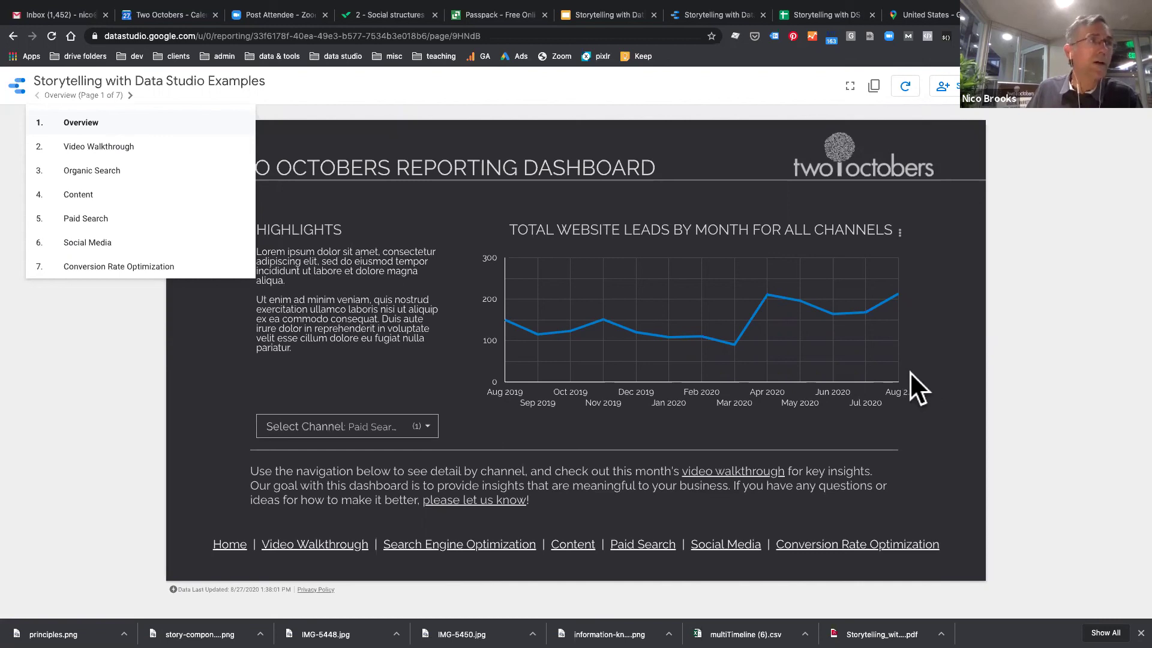
pyautogui.click(589, 10)
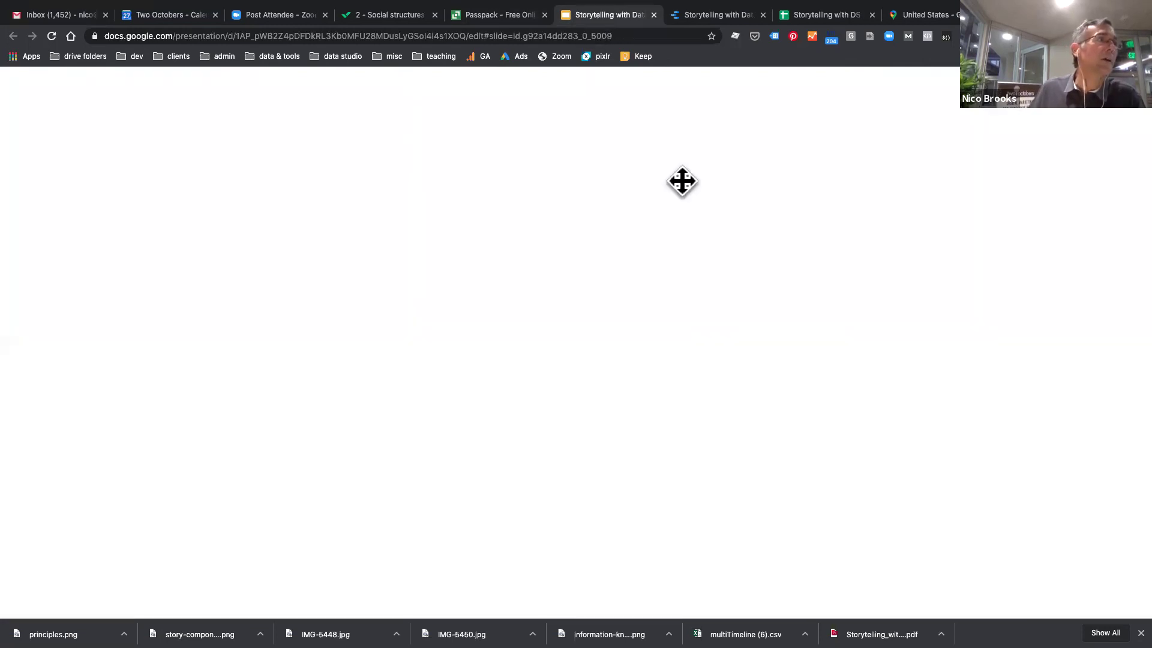
# Go to slide 25, the "But wait, there's more!" upcoming workshops slide.
pyautogui.scroll(-3, 84, 358)
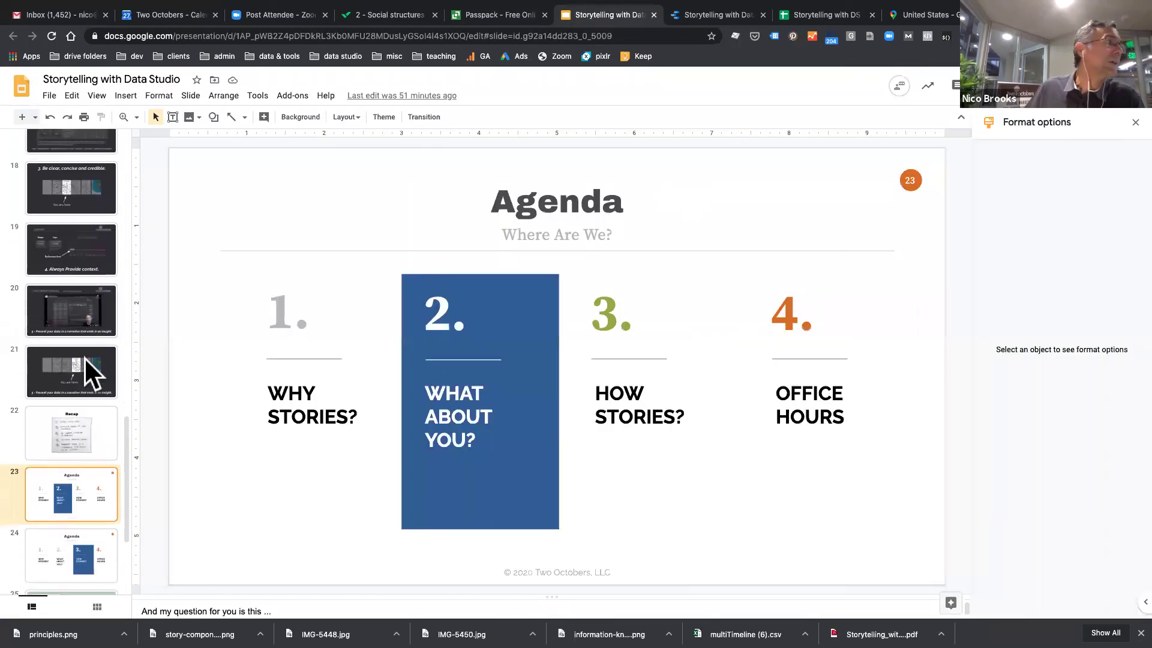
pyautogui.scroll(-1, 84, 358)
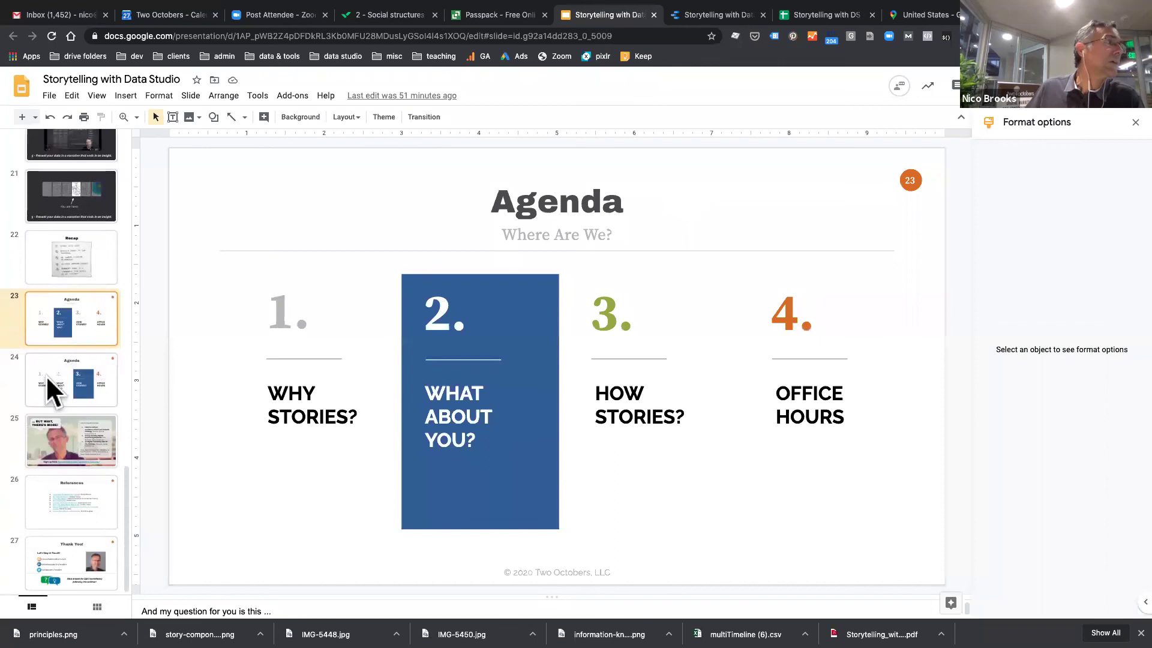
pyautogui.click(68, 438)
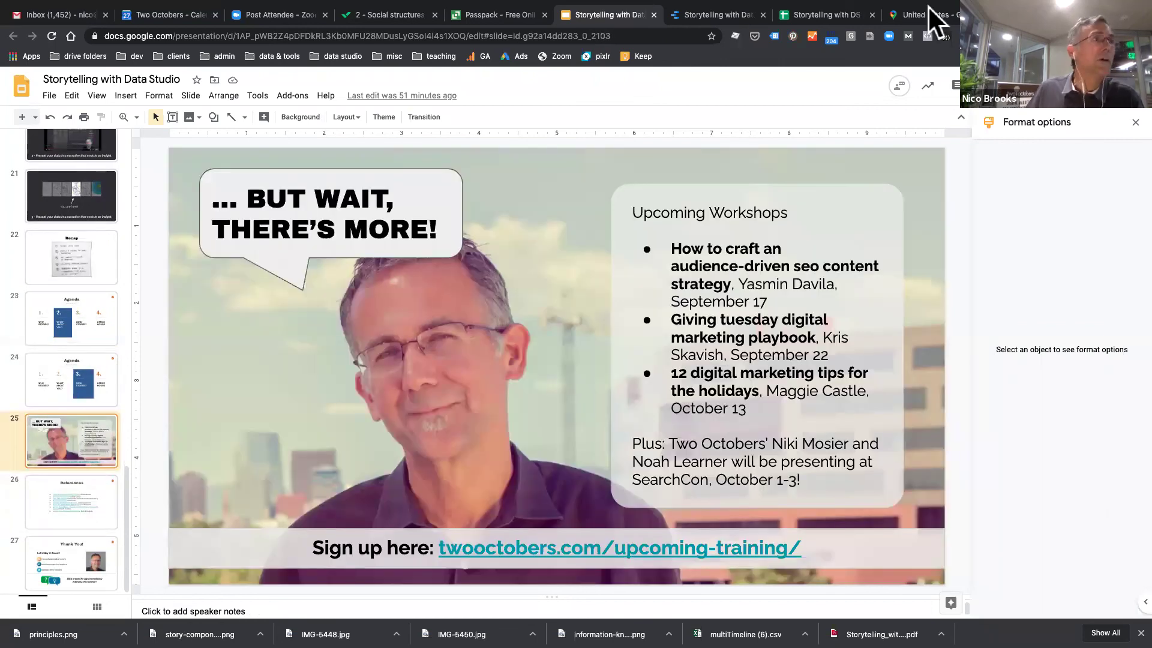